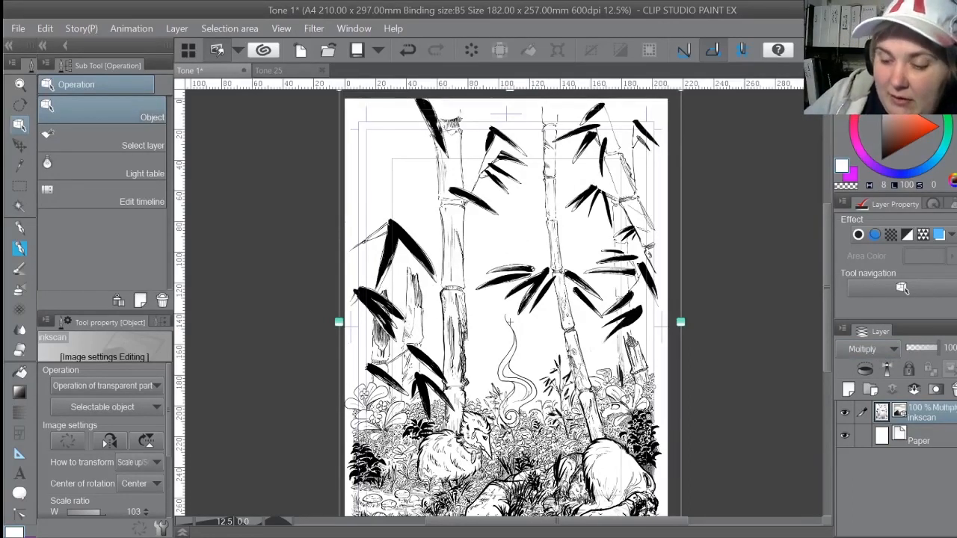
# Add a new raster layer directly above the Paper layer
pyautogui.click(917, 438)
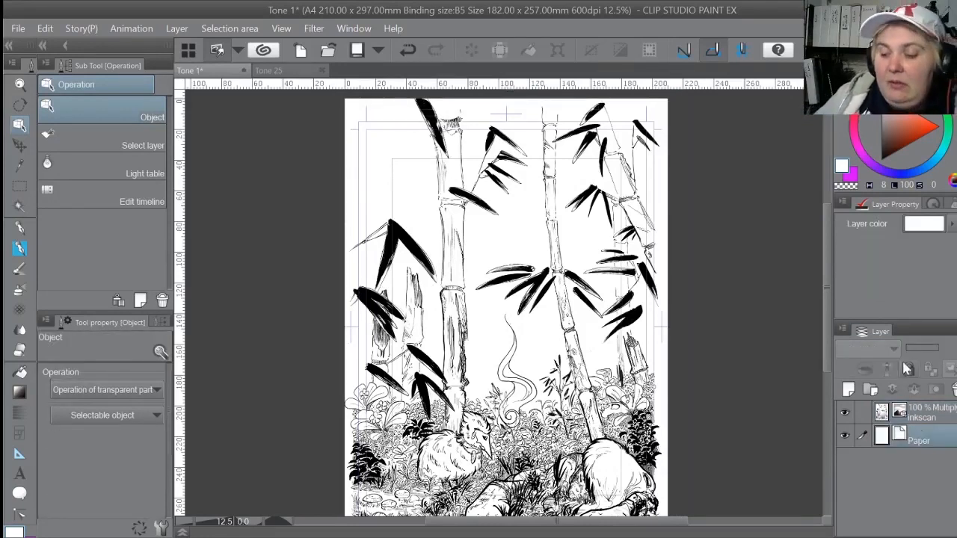
pyautogui.click(849, 390)
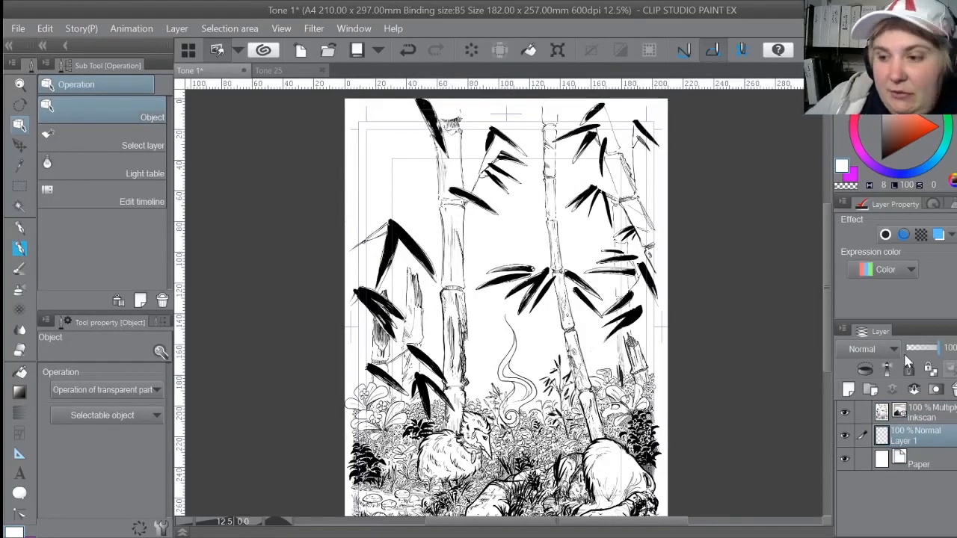
# Draw a wavy orange-red G-pen stroke across the bamboo on the new layer at brush size 241.8, and remove it again
pyautogui.click(944, 127)
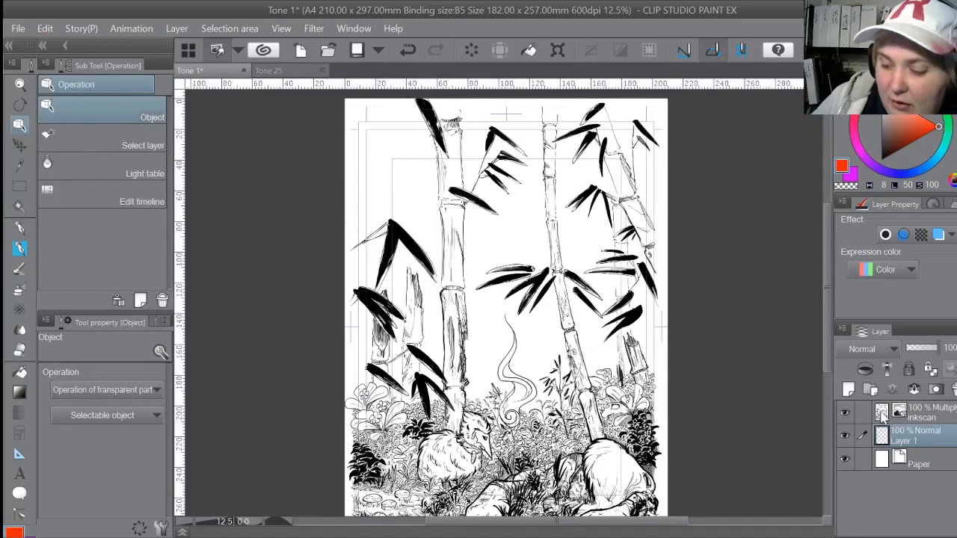
pyautogui.click(20, 227)
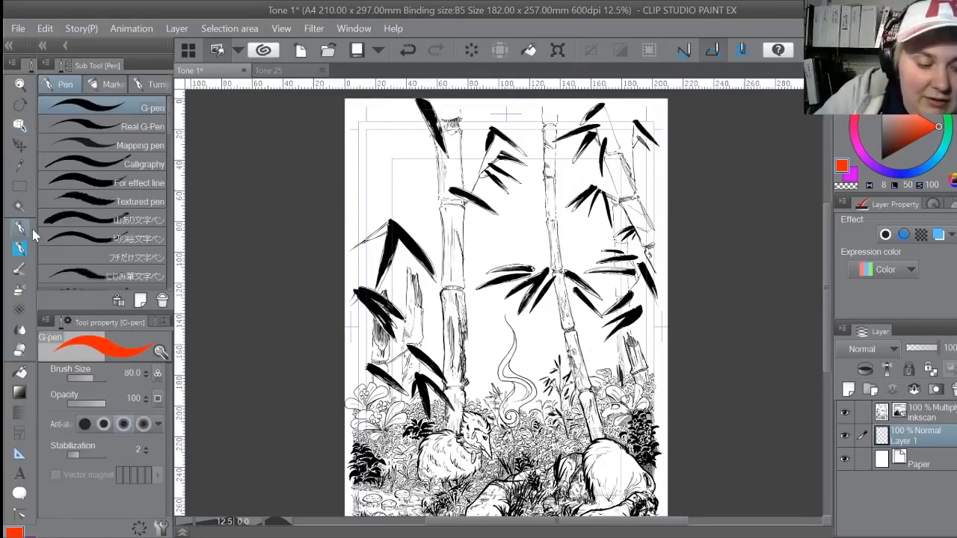
pyautogui.moveTo(95, 381); pyautogui.dragTo(104, 375)
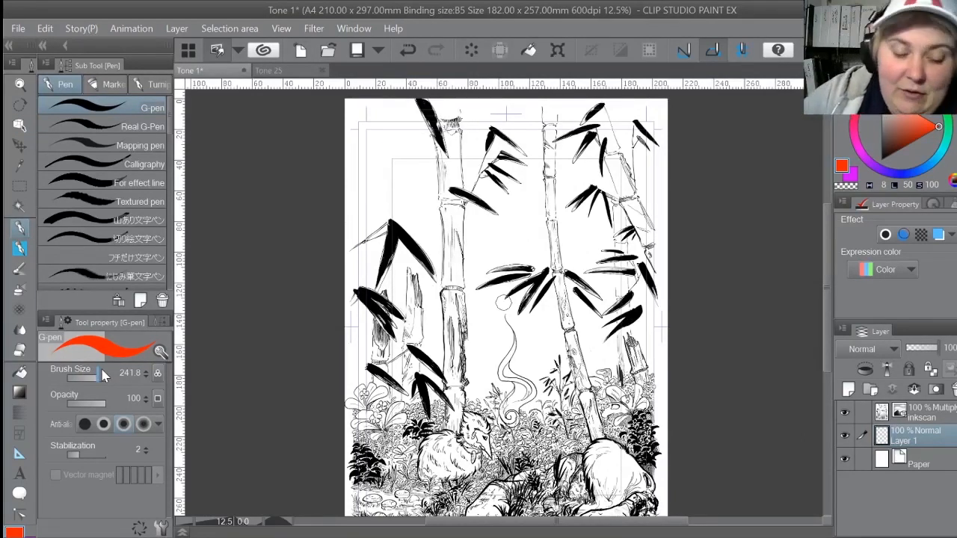
pyautogui.moveTo(314, 228)
pyautogui.mouseDown()
pyautogui.moveTo(344, 229)
pyautogui.moveTo(496, 299)
pyautogui.moveTo(673, 275)
pyautogui.mouseUp()
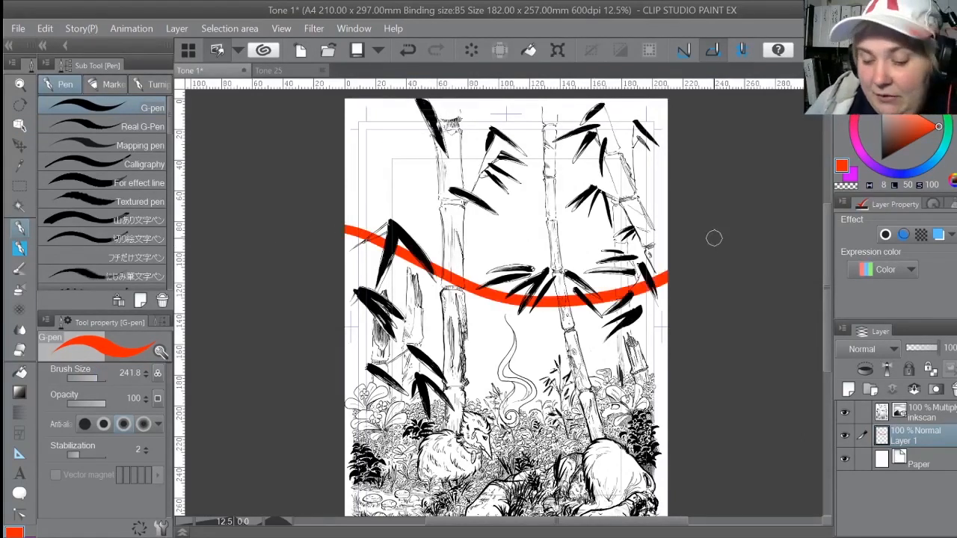
pyautogui.click(881, 411)
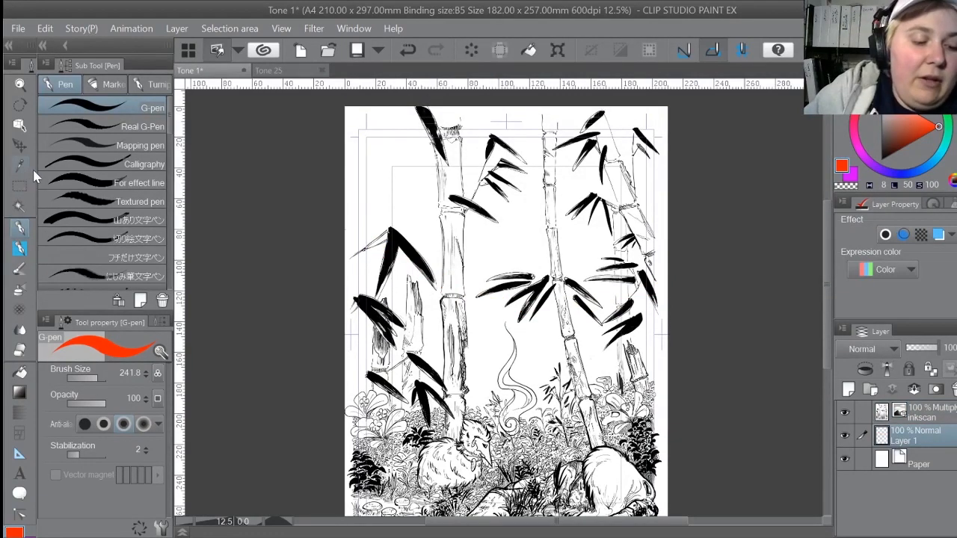
# Lasso the bamboo background down to the plants and fill it with a 60-line, 40% circle tone
pyautogui.click(19, 186)
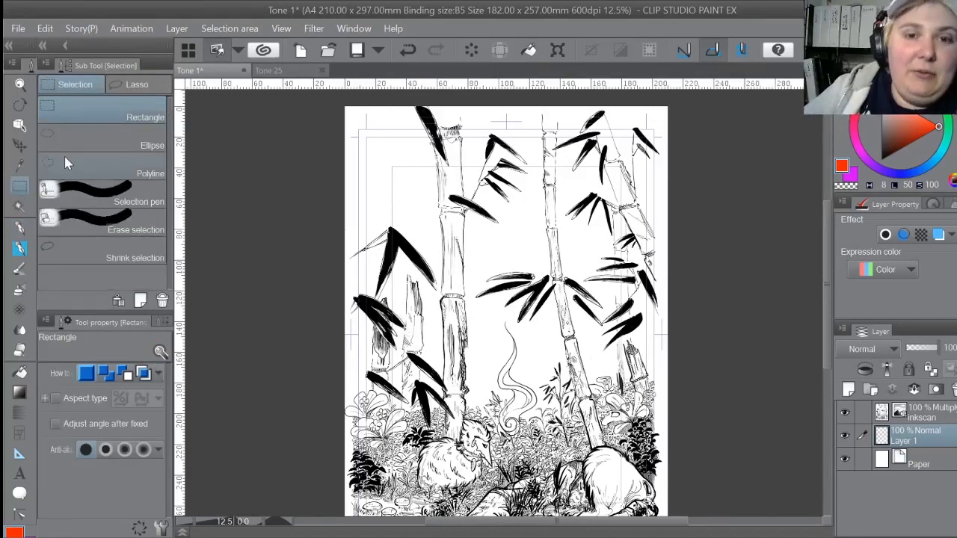
pyautogui.click(75, 255)
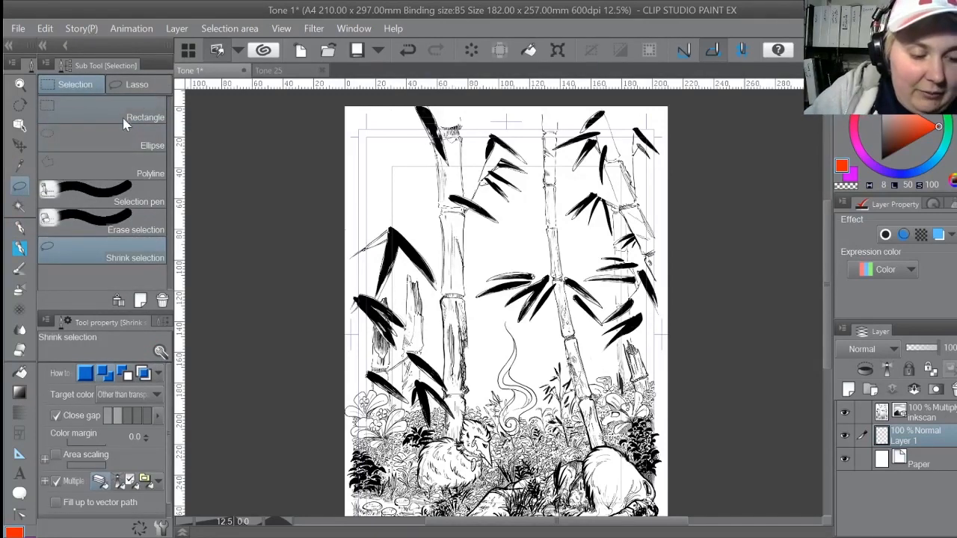
pyautogui.click(146, 85)
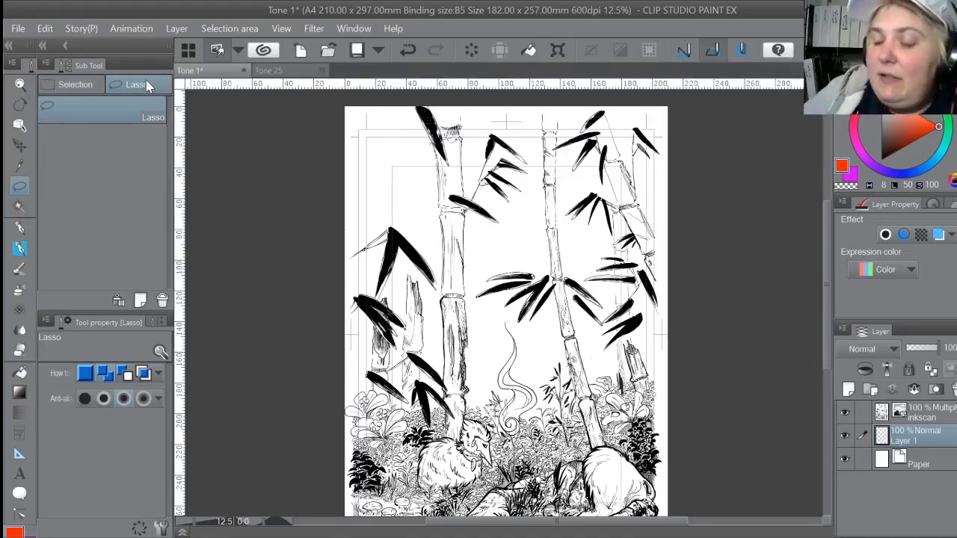
pyautogui.moveTo(827, 237)
pyautogui.mouseDown()
pyautogui.moveTo(828, 262)
pyautogui.moveTo(825, 245)
pyautogui.mouseUp()
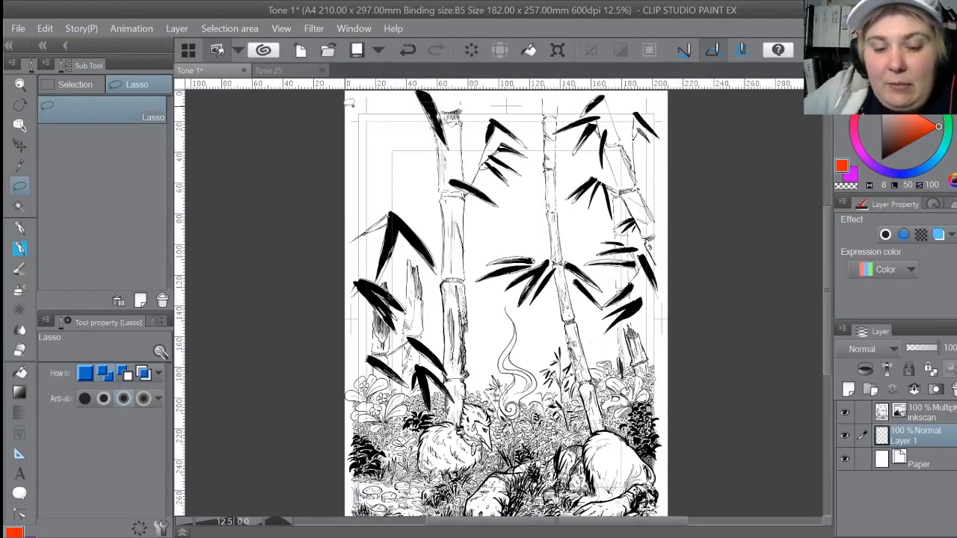
pyautogui.moveTo(341, 122)
pyautogui.mouseDown()
pyautogui.moveTo(356, 100)
pyautogui.moveTo(410, 94)
pyautogui.moveTo(638, 100)
pyautogui.moveTo(689, 118)
pyautogui.moveTo(666, 409)
pyautogui.moveTo(344, 408)
pyautogui.moveTo(314, 346)
pyautogui.moveTo(339, 117)
pyautogui.mouseUp()
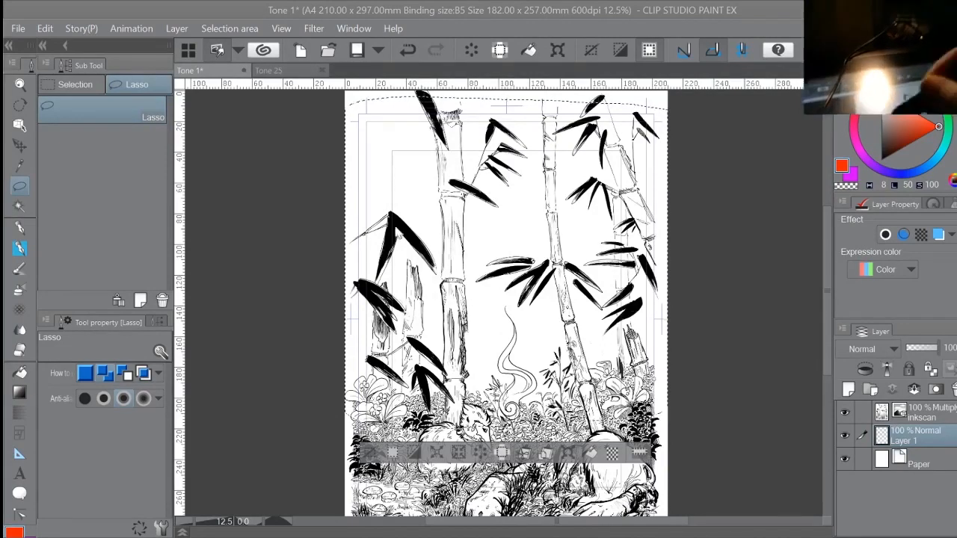
pyautogui.click(690, 231)
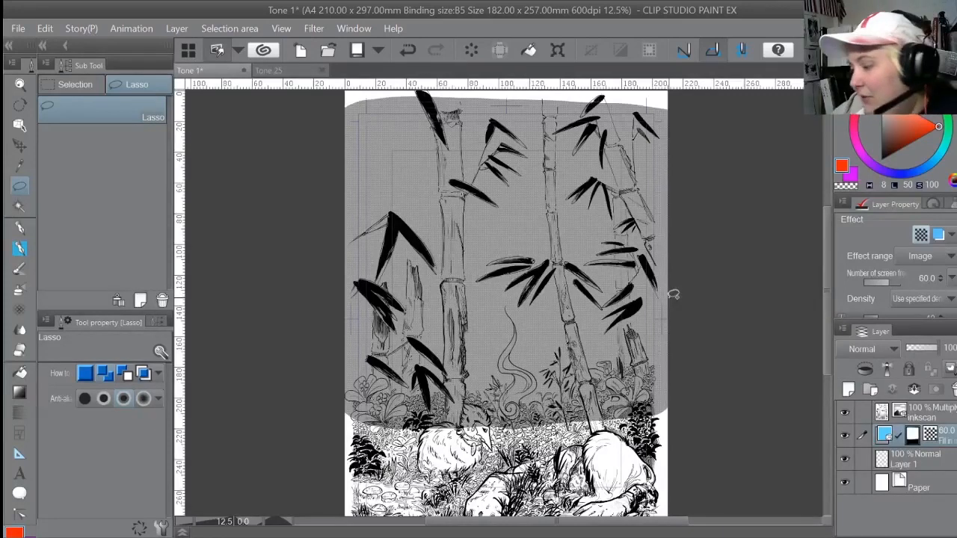
# Examine the dot pattern of the background tone at several zoom levels, close up and across the whole page
pyautogui.scroll(2, 673, 294)
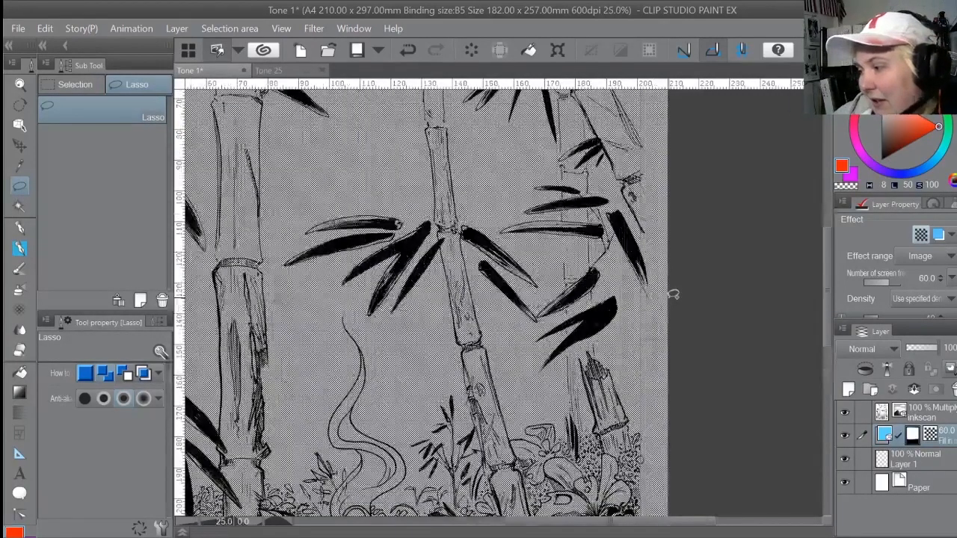
pyautogui.scroll(-2, 673, 295)
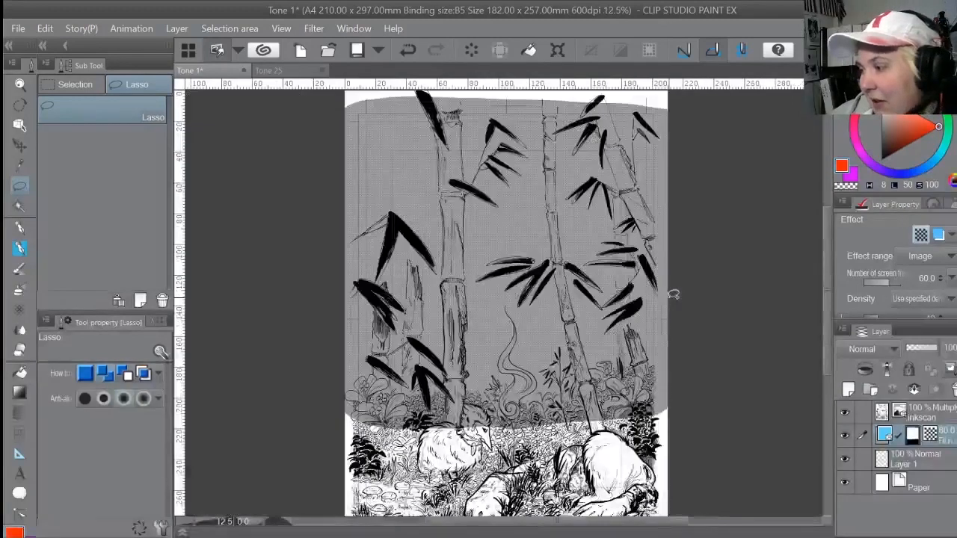
pyautogui.scroll(-1, 672, 294)
pyautogui.scroll(-1, 673, 294)
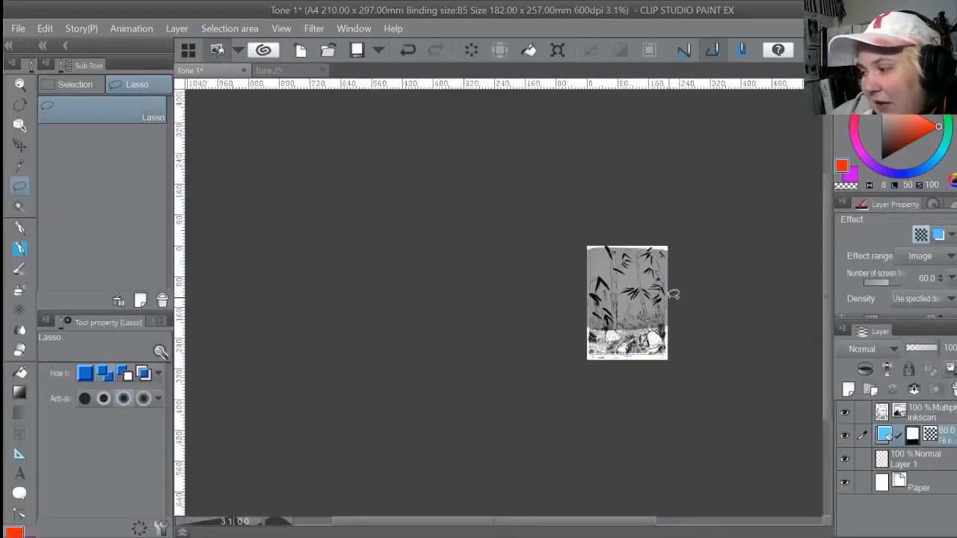
pyautogui.scroll(2, 672, 294)
pyautogui.scroll(1, 673, 295)
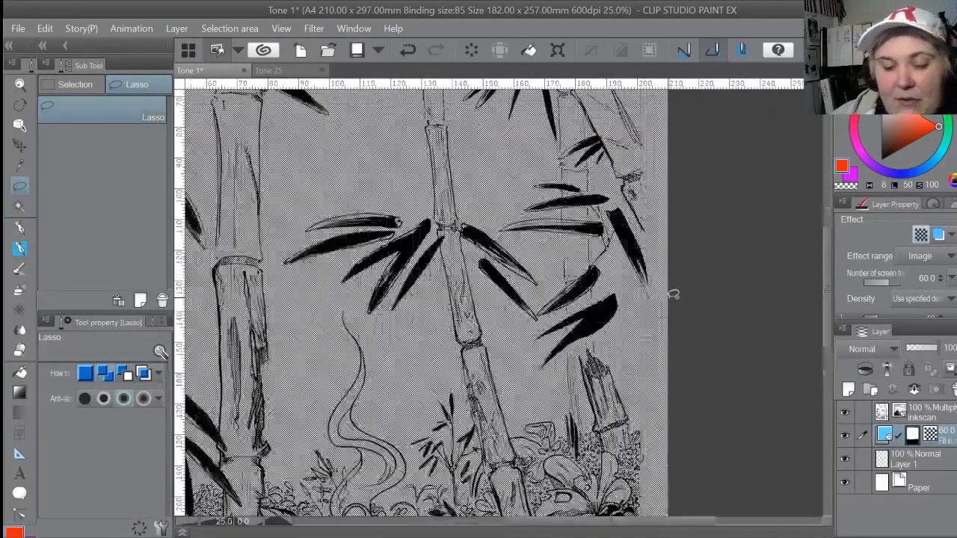
pyautogui.scroll(1, 673, 294)
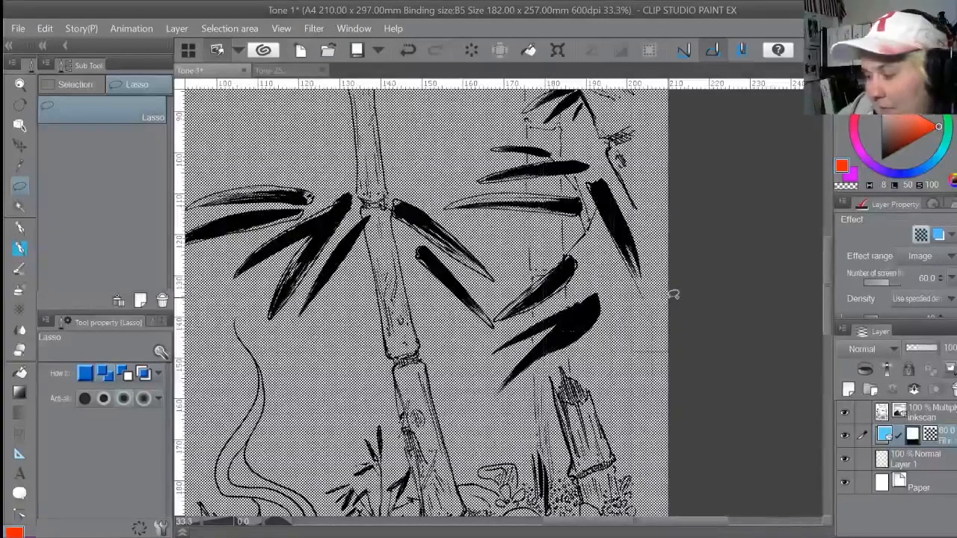
pyautogui.scroll(-1, 673, 295)
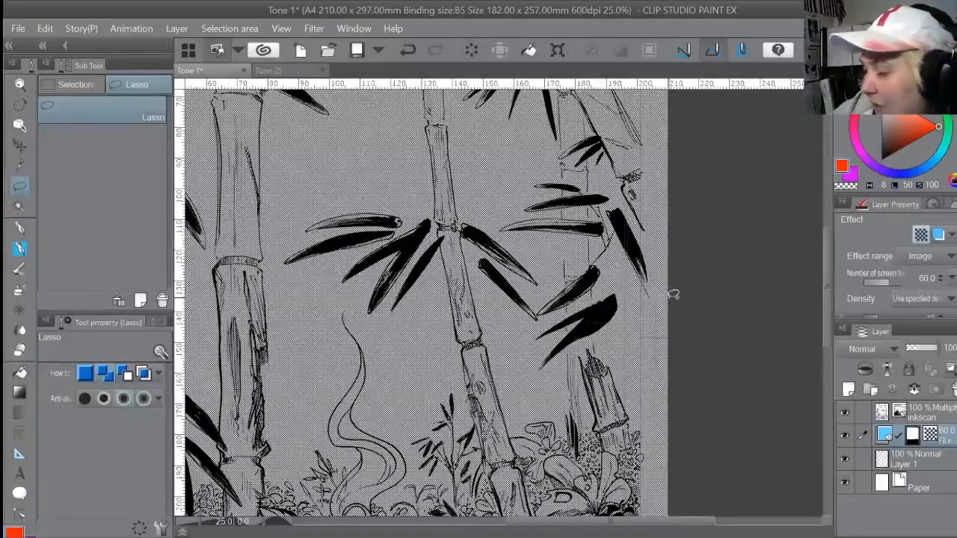
pyautogui.scroll(-2, 673, 295)
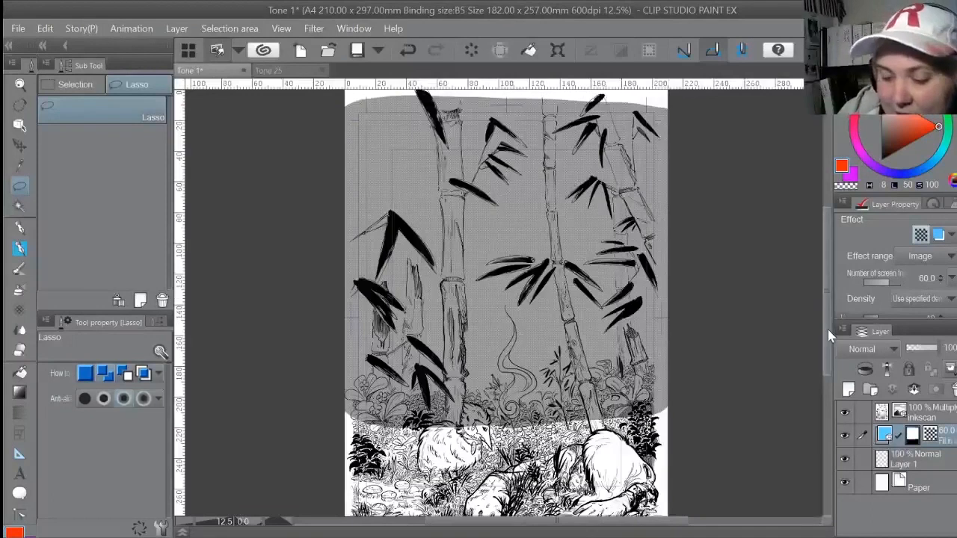
pyautogui.moveTo(830, 348); pyautogui.dragTo(825, 314)
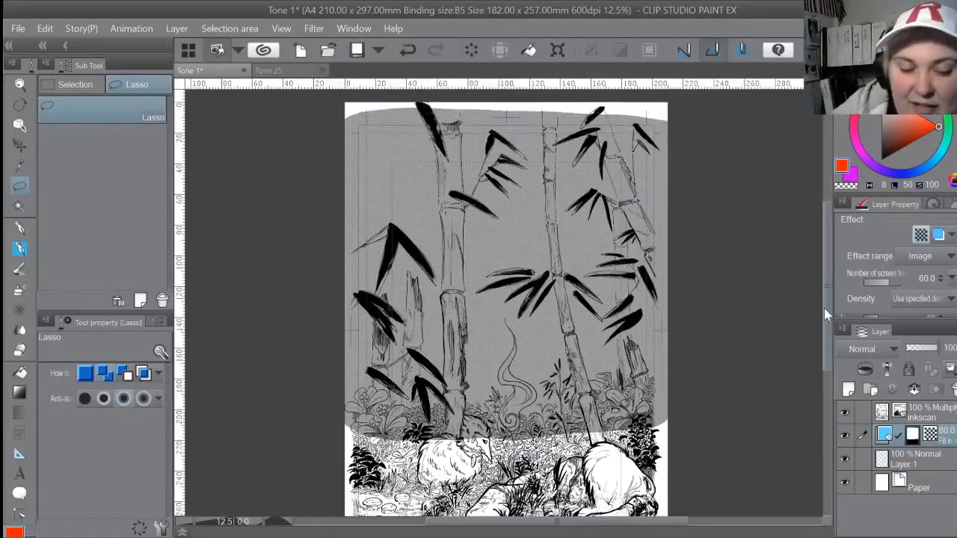
# View the upper part of the finished Tone 25 page and return to the Tone 1 page
pyautogui.click(293, 70)
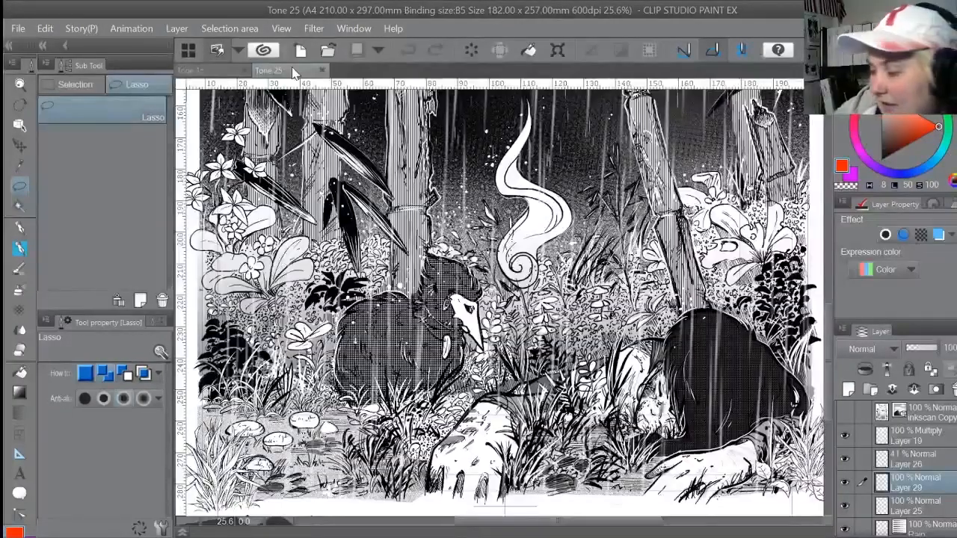
pyautogui.hotkey('ctrl', '-')
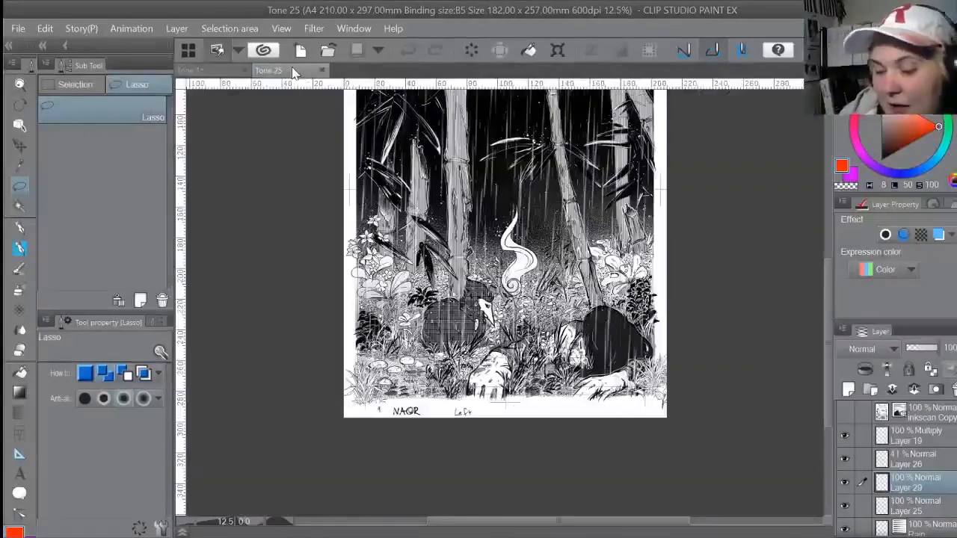
pyautogui.moveTo(826, 349); pyautogui.dragTo(832, 288)
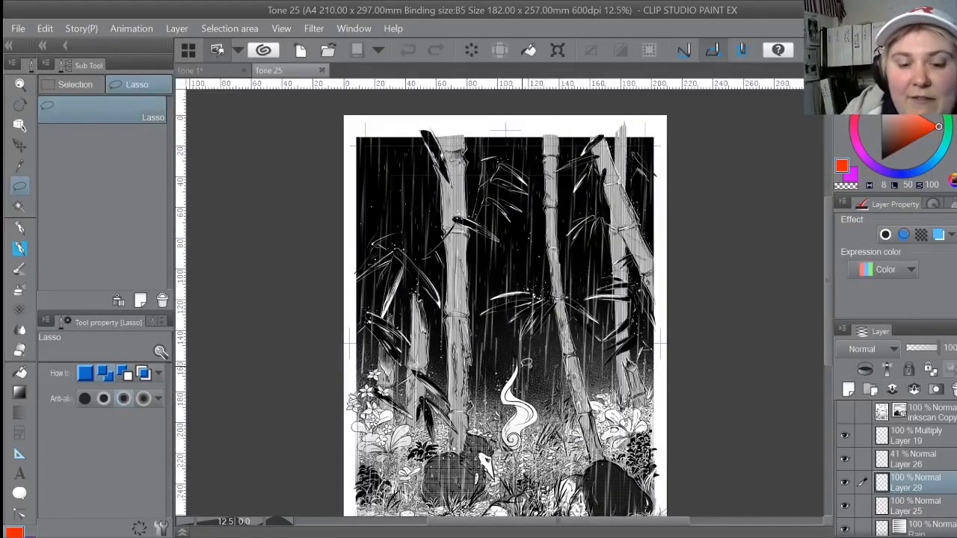
pyautogui.click(215, 72)
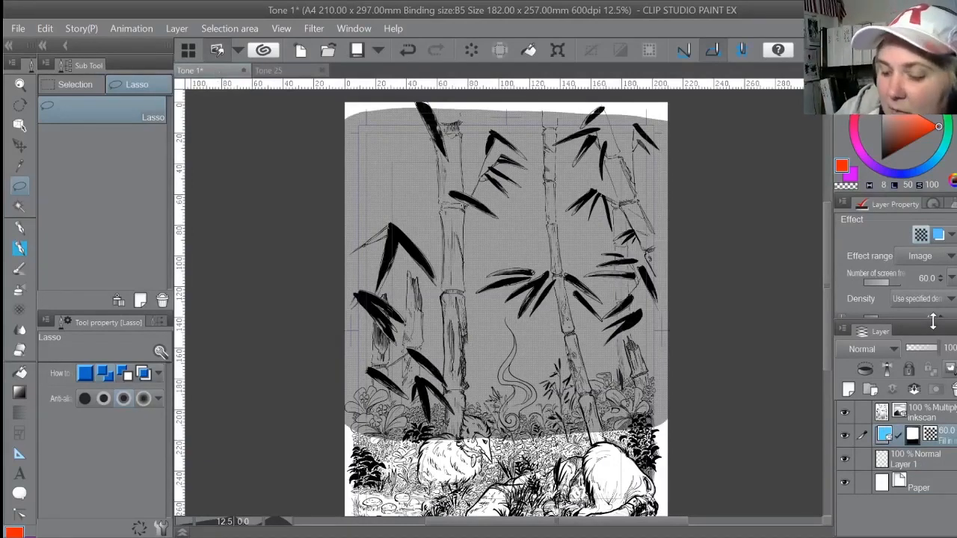
# Enlarge the layer property area in width and height to show the tone's frequency, density and dot settings
pyautogui.moveTo(931, 322); pyautogui.dragTo(927, 343)
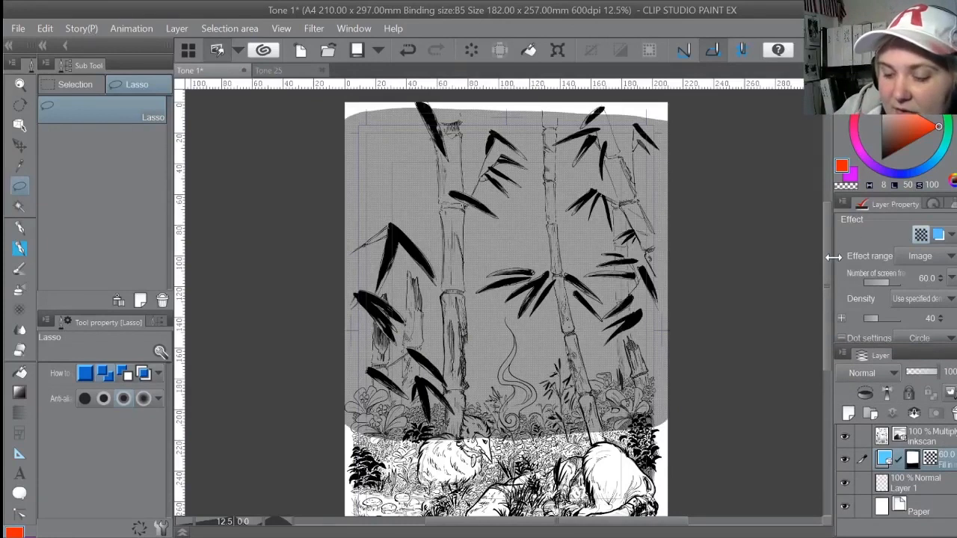
pyautogui.moveTo(828, 257); pyautogui.dragTo(739, 258)
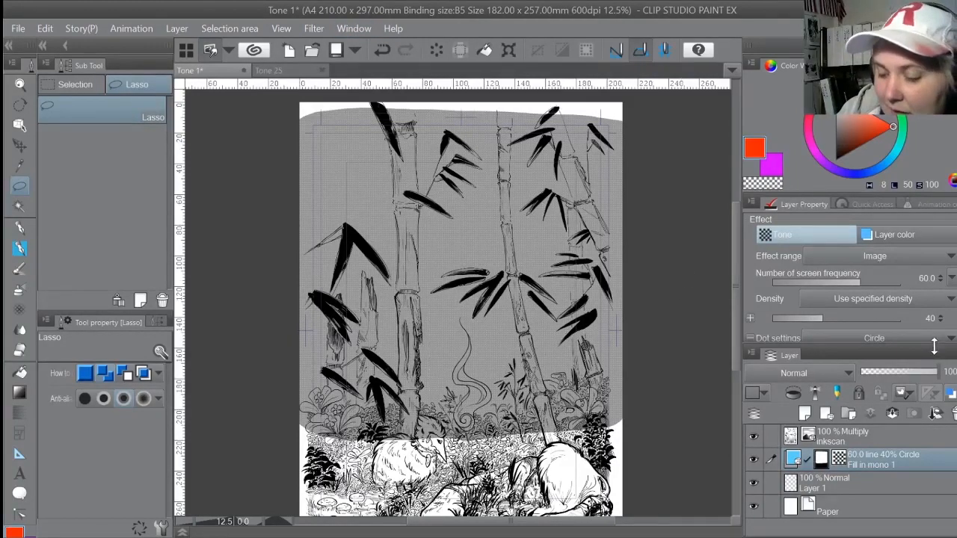
pyautogui.moveTo(934, 346); pyautogui.dragTo(933, 364)
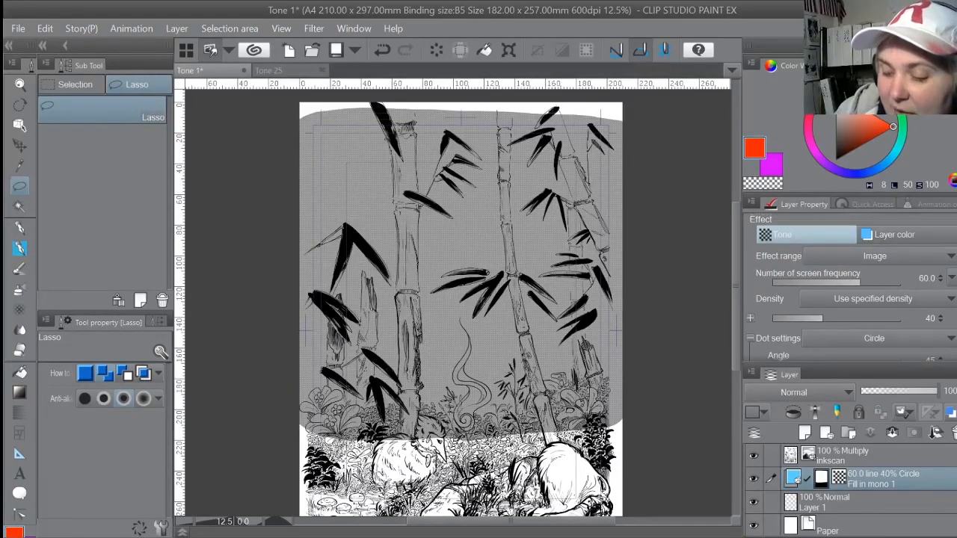
pyautogui.scroll(-2, 852, 288)
pyautogui.scroll(1, 852, 288)
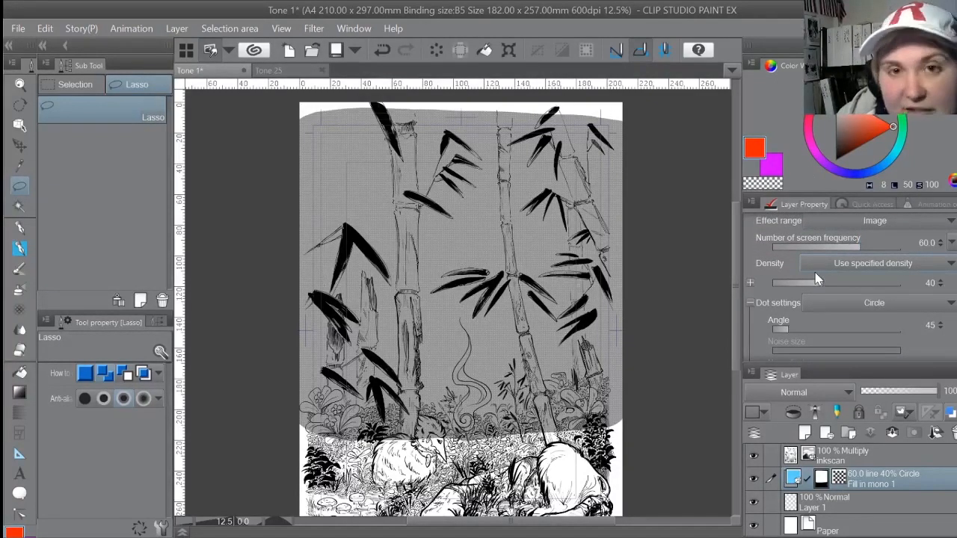
# Set the background tone's density to 11 and its screen frequency to 26.5
pyautogui.moveTo(815, 282); pyautogui.dragTo(786, 284)
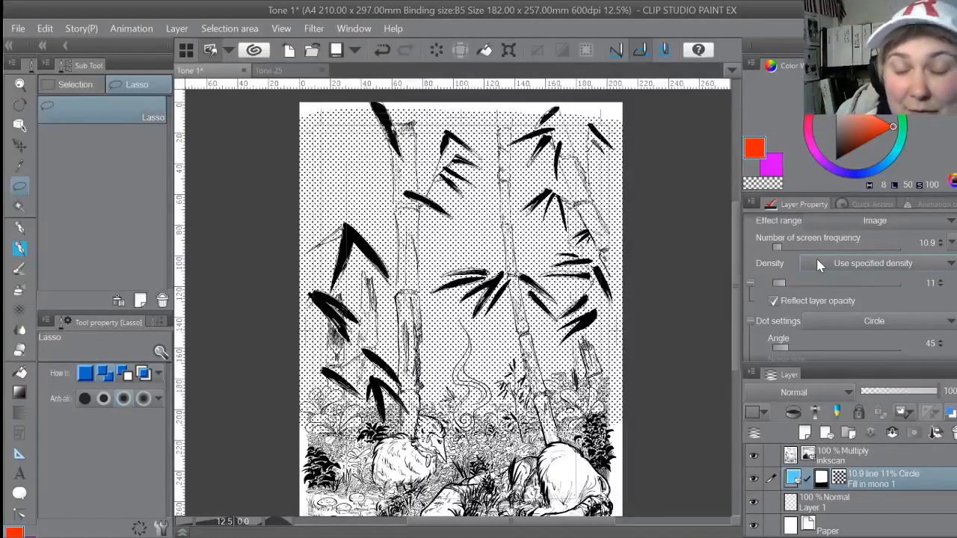
pyautogui.click(854, 247)
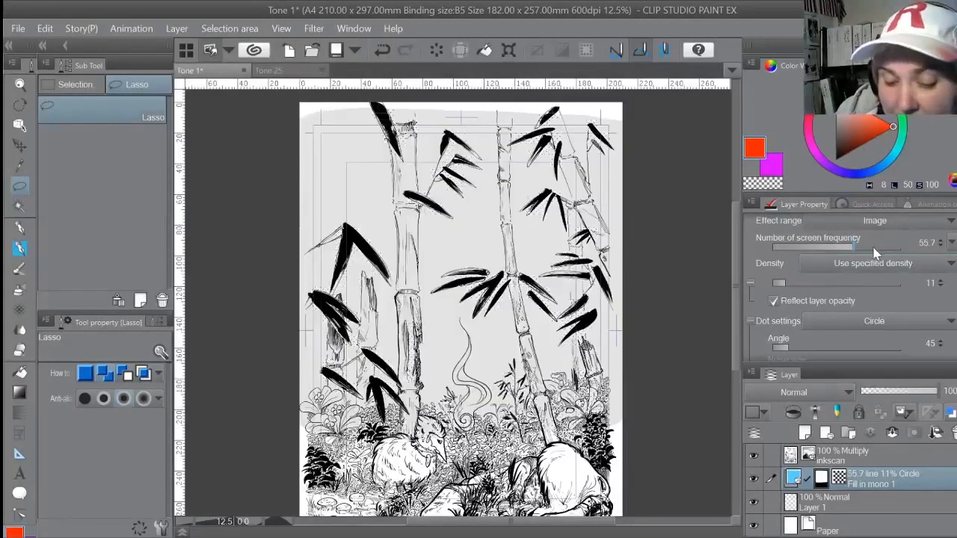
pyautogui.click(841, 245)
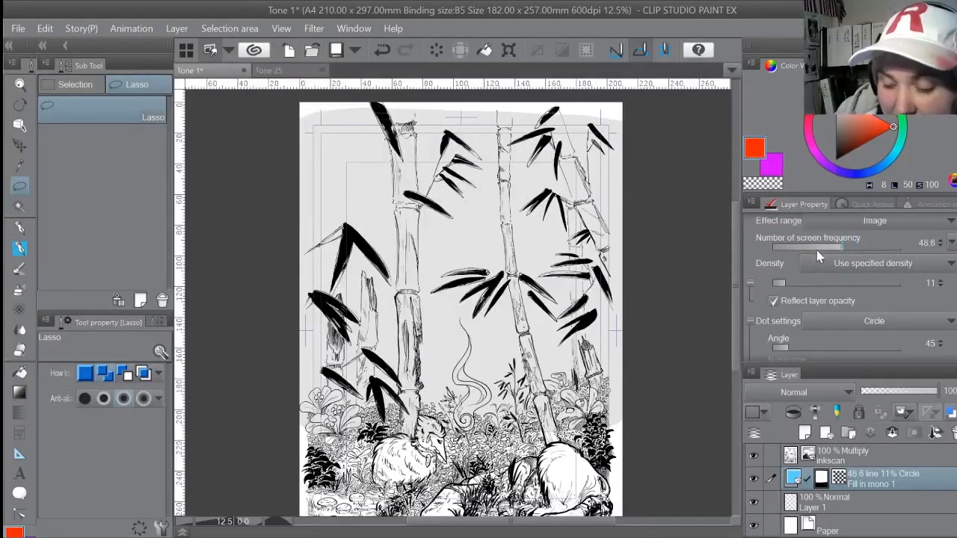
pyautogui.click(805, 247)
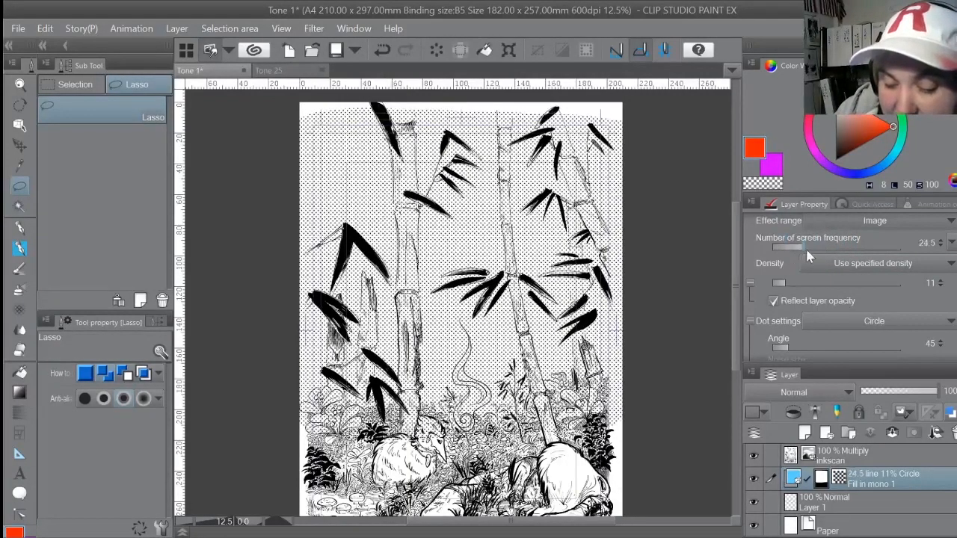
pyautogui.moveTo(805, 247)
pyautogui.mouseDown()
pyautogui.moveTo(860, 244)
pyautogui.moveTo(807, 248)
pyautogui.mouseUp()
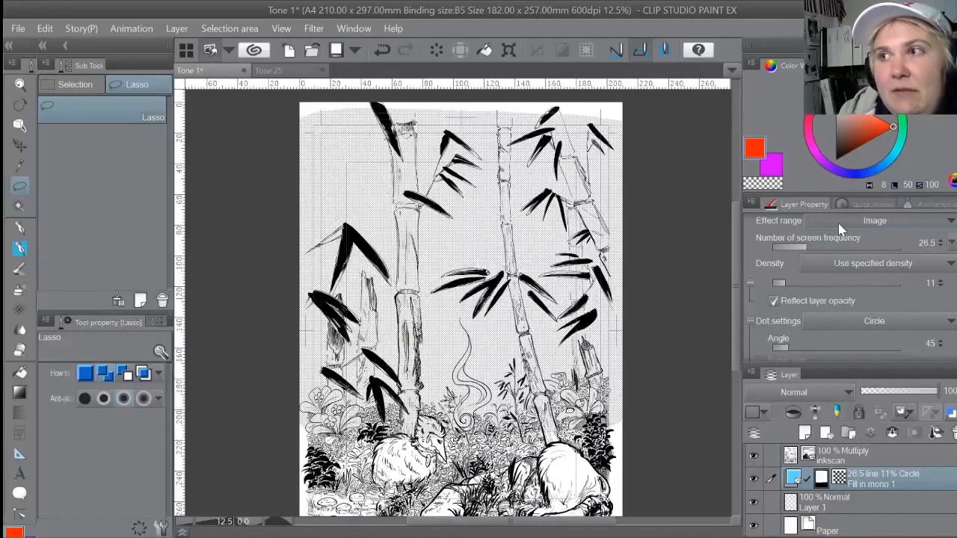
# Check the finished Tone 25 page, and set the Tone 1 background tone to screen frequency 28.7 and density 86
pyautogui.click(298, 70)
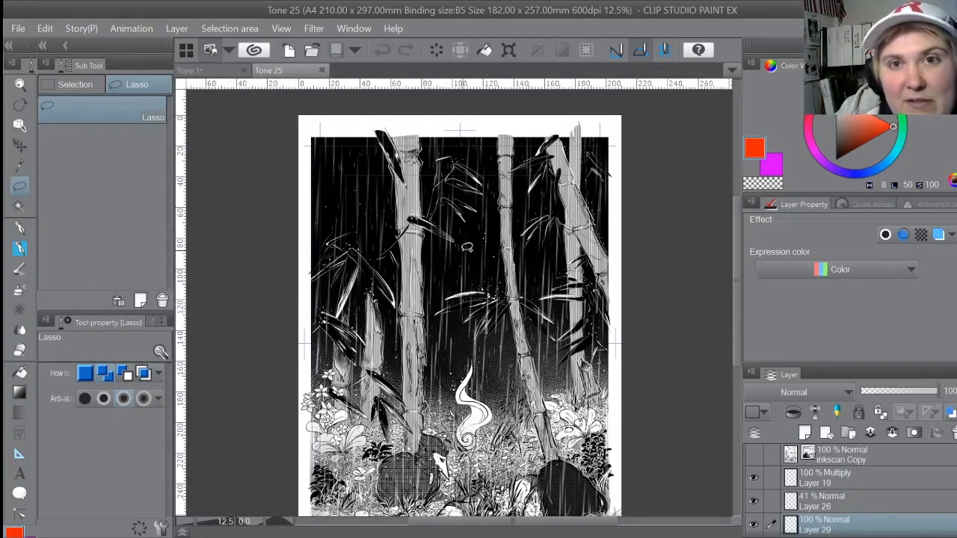
pyautogui.click(226, 71)
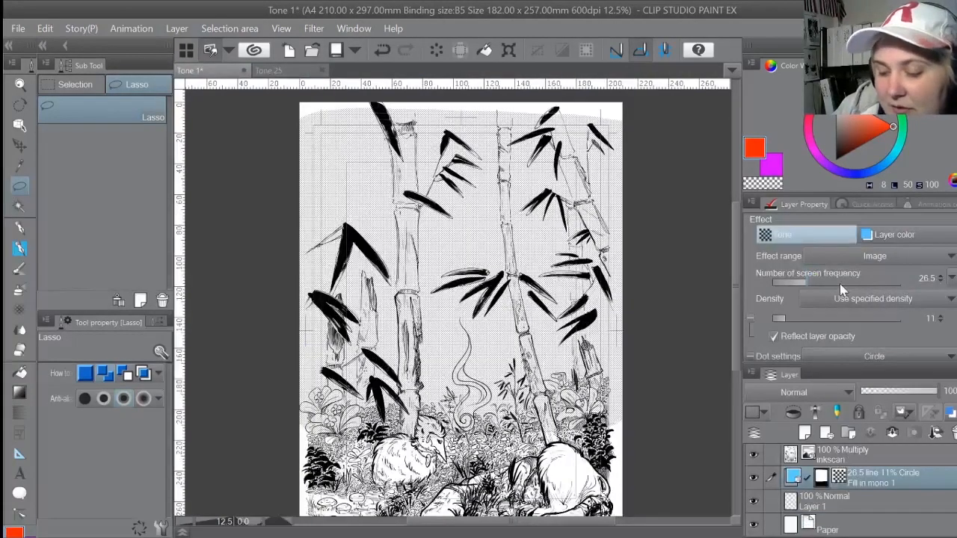
pyautogui.moveTo(840, 283); pyautogui.dragTo(828, 286)
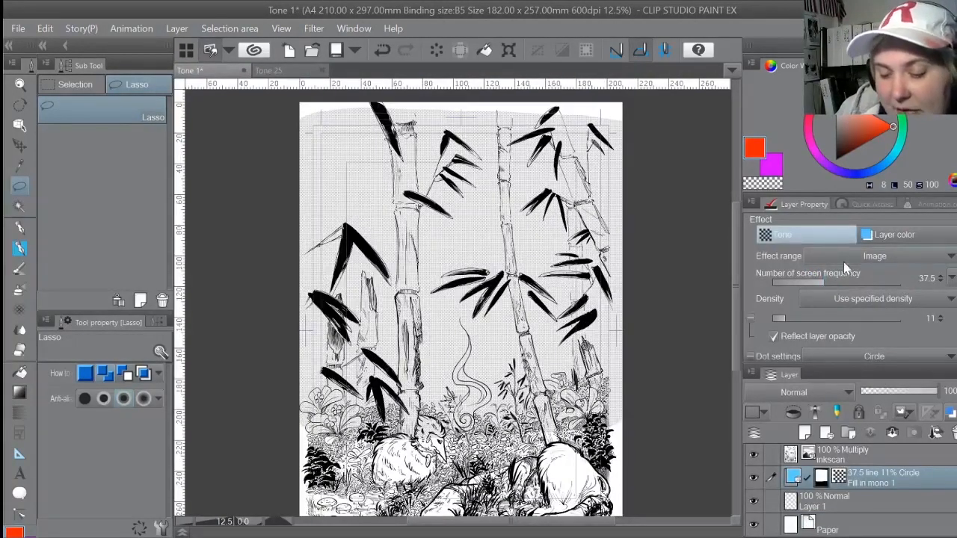
pyautogui.moveTo(782, 319); pyautogui.dragTo(881, 320)
pyautogui.click(812, 285)
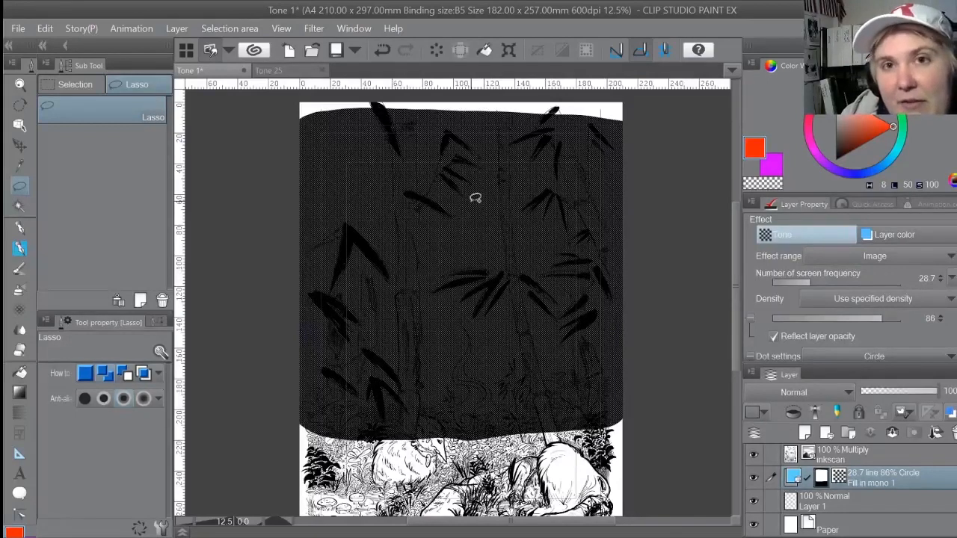
# Add a new raster layer above the background tone and make a rectangular selection across the page's toned area
pyautogui.click(757, 452)
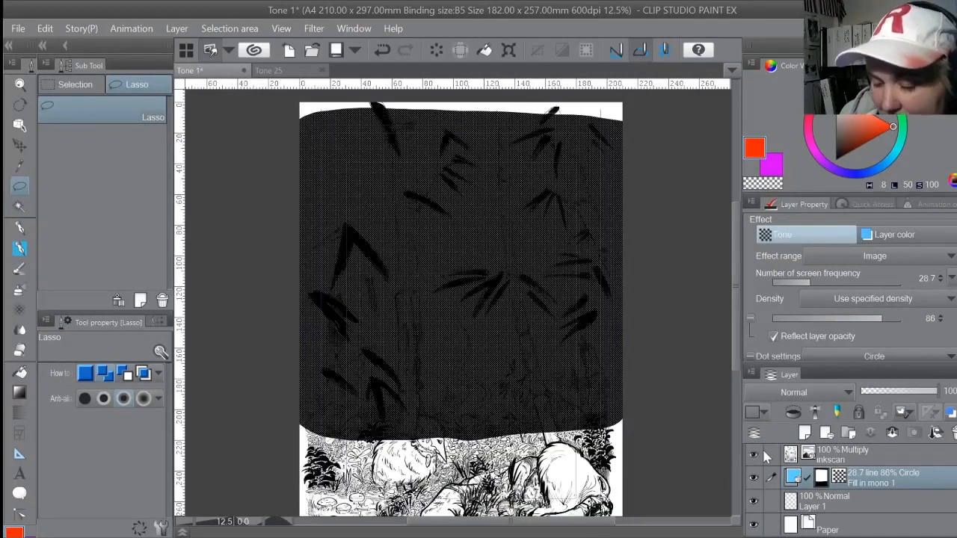
pyautogui.click(805, 435)
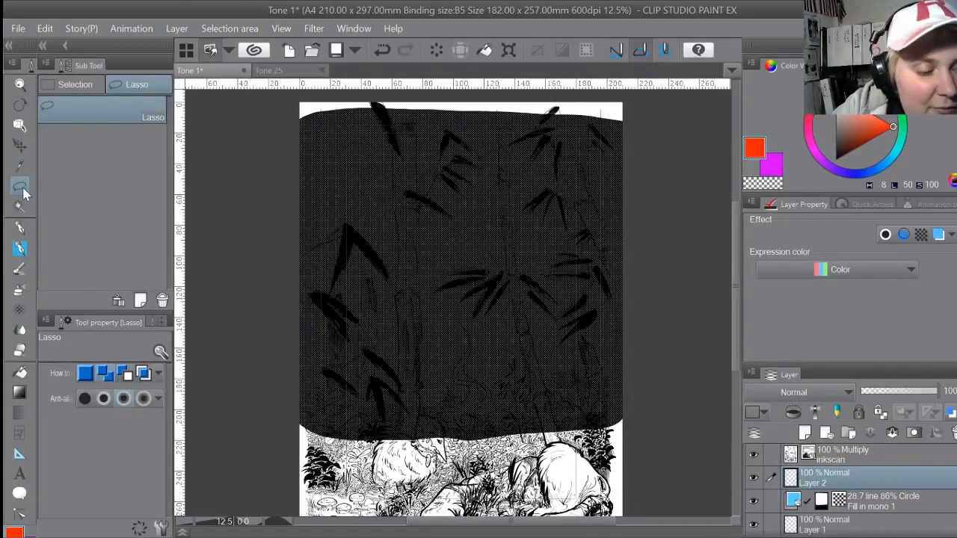
pyautogui.click(75, 84)
pyautogui.click(109, 112)
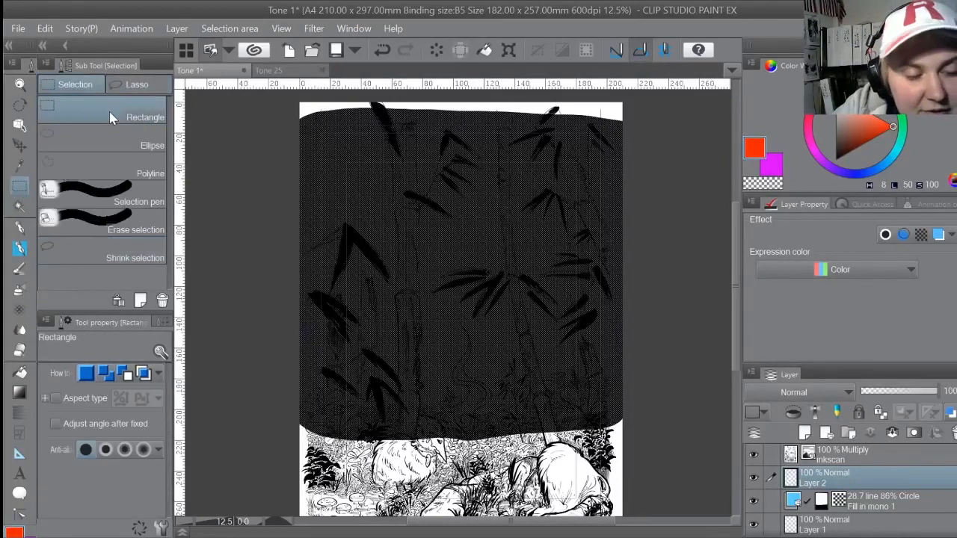
pyautogui.moveTo(290, 116); pyautogui.dragTo(651, 437)
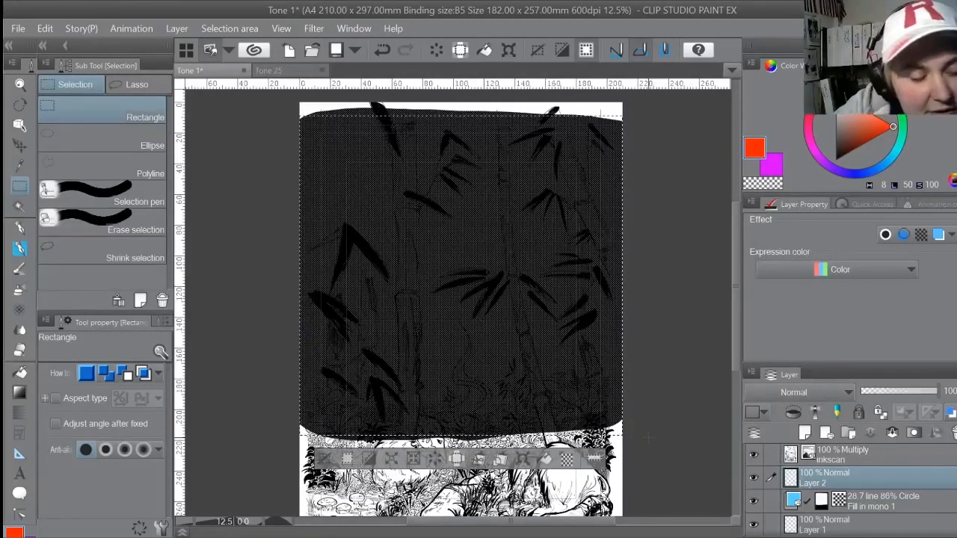
# Set up the Soft airbrush with black as the drawing colour and a brush size of 2000
pyautogui.click(25, 288)
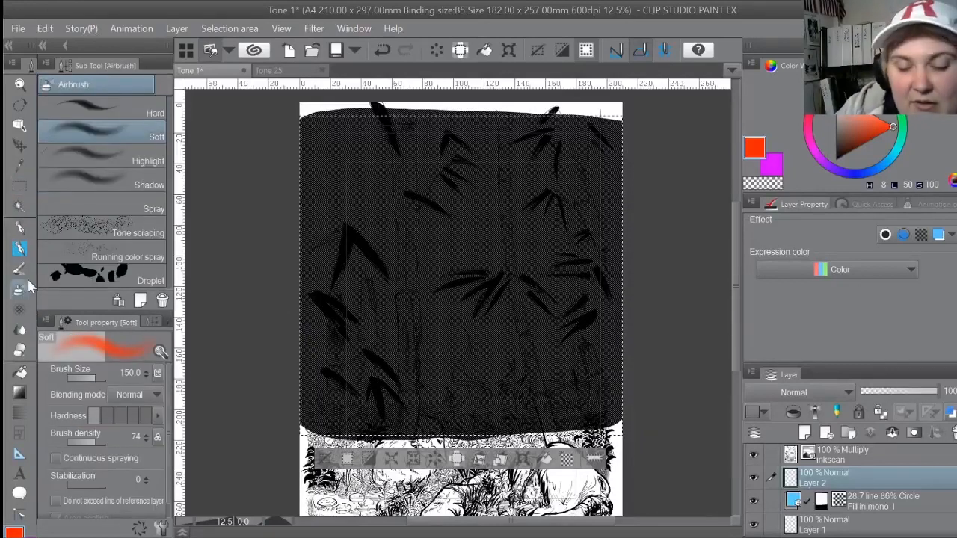
pyautogui.moveTo(867, 133); pyautogui.dragTo(837, 159)
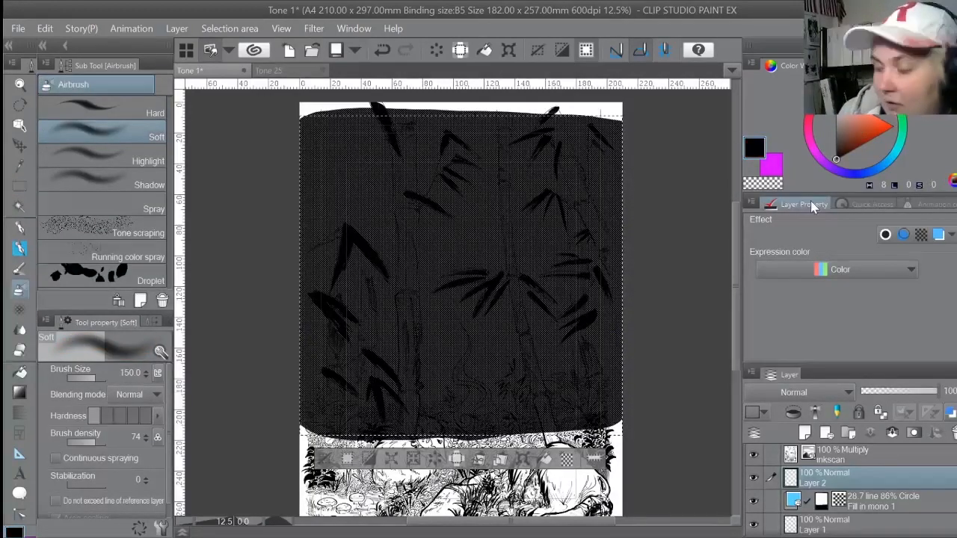
pyautogui.press(']')
pyautogui.press(']')
pyautogui.press(']')
pyautogui.press(']')
pyautogui.press(']')
pyautogui.press(']')
pyautogui.press(']')
pyautogui.press(']')
pyautogui.press(']')
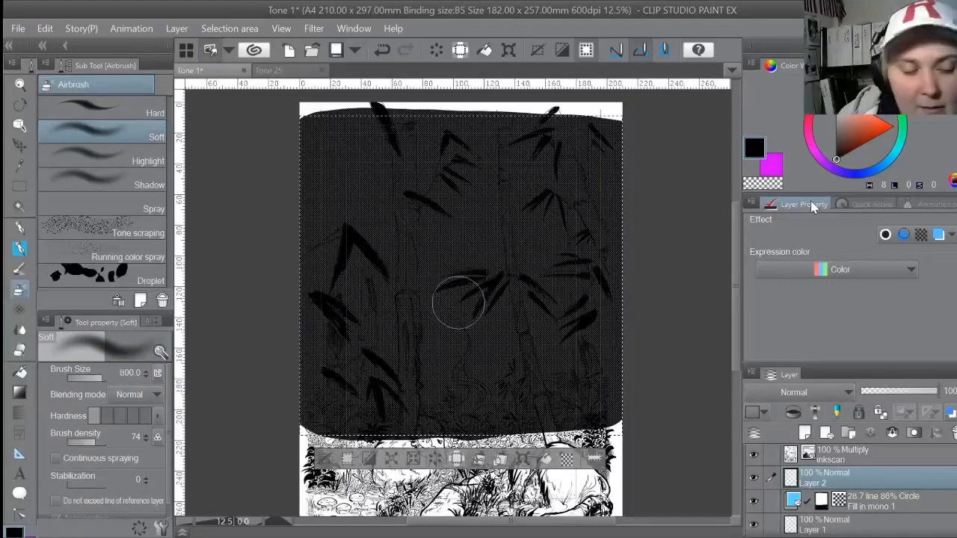
pyautogui.press(']')
pyautogui.press(']')
pyautogui.press(']')
pyautogui.press(']')
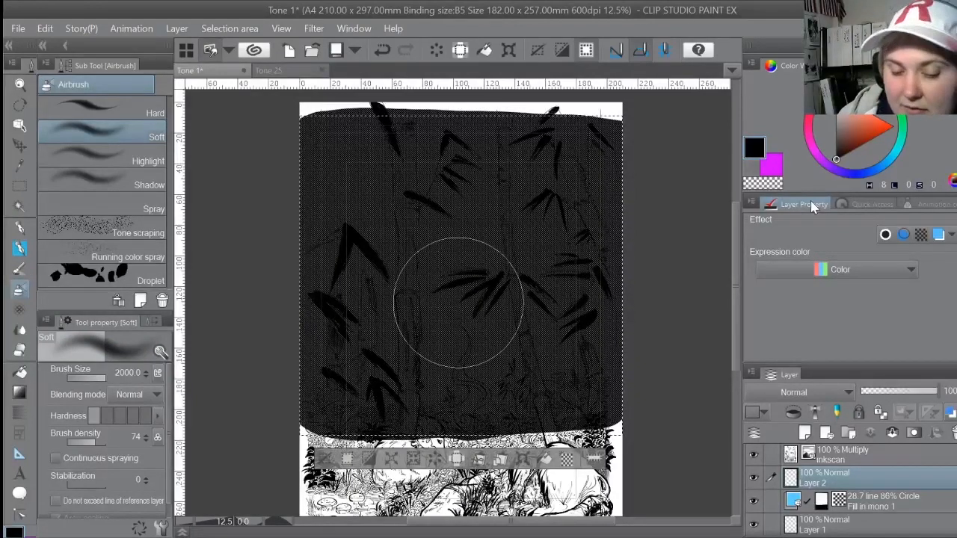
# Airbrush black across the upper part of the selected area so it fades toward the ground plants, and deselect
pyautogui.moveTo(278, 160)
pyautogui.mouseDown()
pyautogui.moveTo(316, 132)
pyautogui.moveTo(627, 143)
pyautogui.moveTo(342, 154)
pyautogui.moveTo(307, 165)
pyautogui.moveTo(558, 157)
pyautogui.moveTo(654, 170)
pyautogui.moveTo(452, 186)
pyautogui.moveTo(308, 223)
pyautogui.moveTo(632, 257)
pyautogui.moveTo(295, 293)
pyautogui.moveTo(688, 278)
pyautogui.mouseUp()
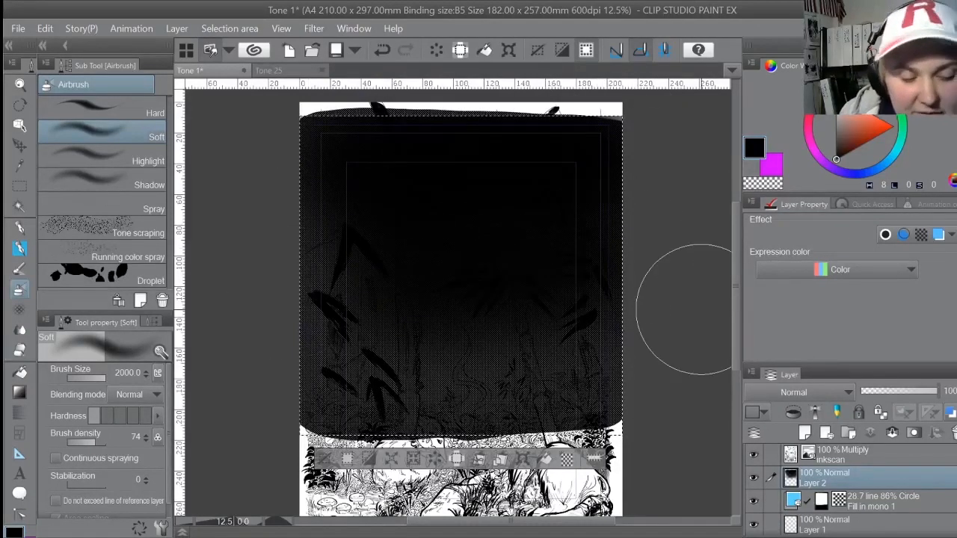
pyautogui.moveTo(701, 309)
pyautogui.mouseDown()
pyautogui.moveTo(319, 192)
pyautogui.moveTo(310, 301)
pyautogui.moveTo(458, 300)
pyautogui.moveTo(418, 299)
pyautogui.moveTo(316, 245)
pyautogui.moveTo(299, 249)
pyautogui.moveTo(445, 301)
pyautogui.mouseUp()
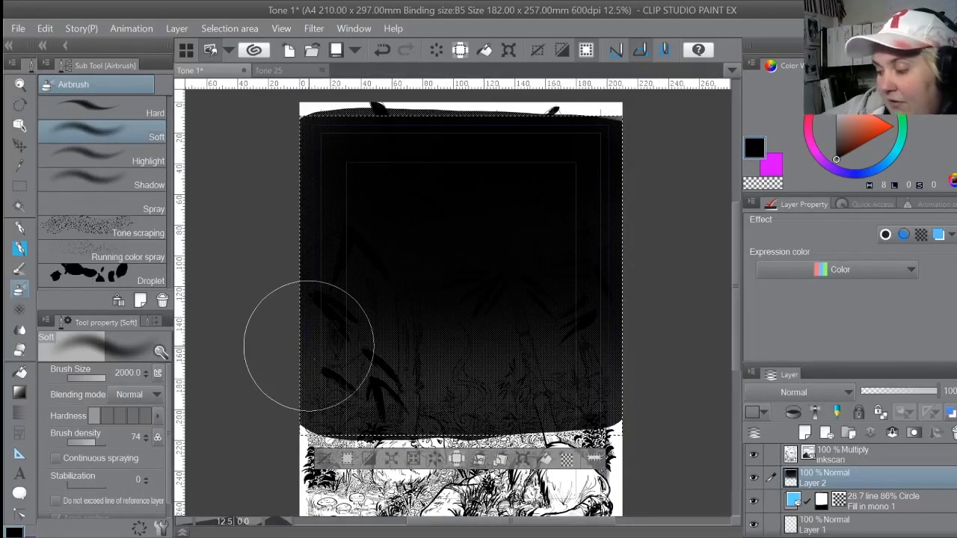
pyautogui.hotkey('ctrl', 'd')
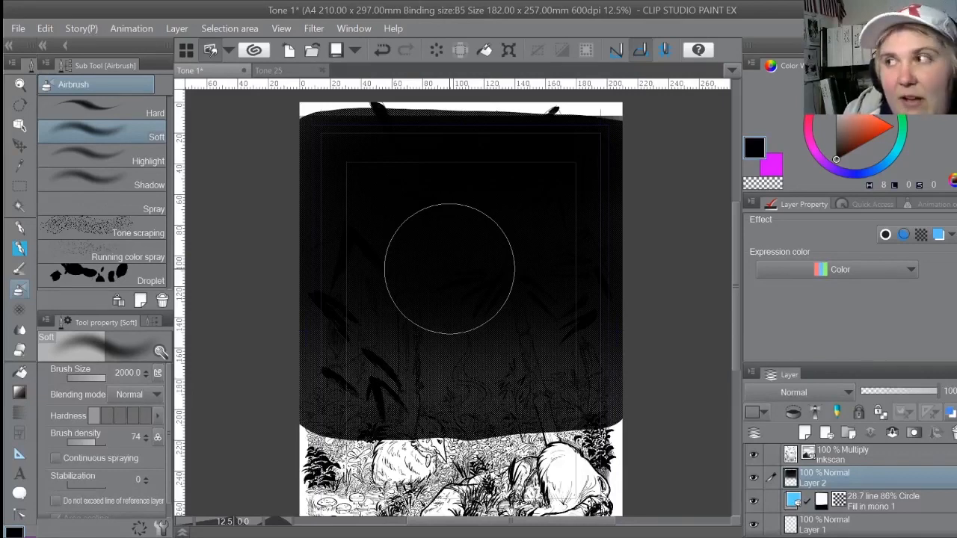
# Hide the flat background tone layer and convert the airbrushed gradient layer into a screentone, checking its dots close up
pyautogui.click(754, 500)
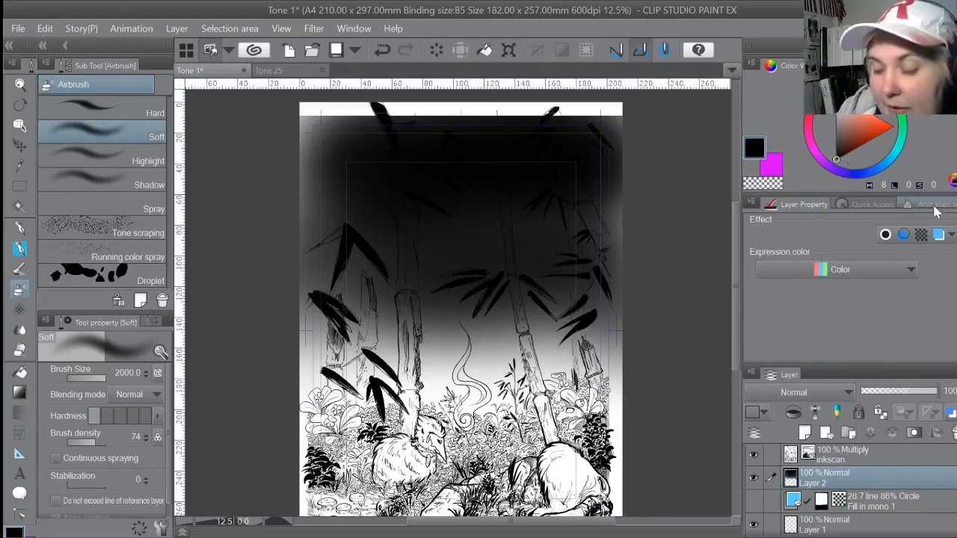
pyautogui.click(921, 235)
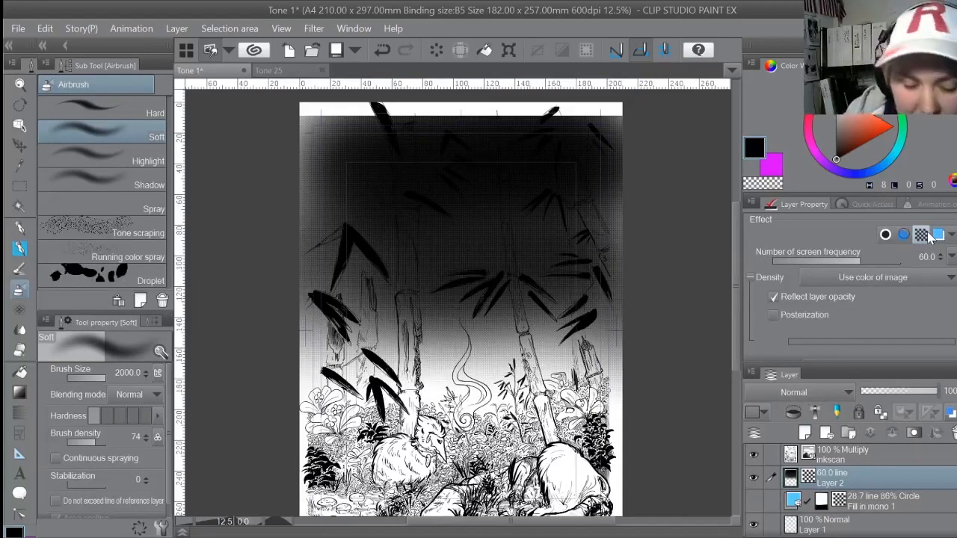
pyautogui.click(203, 522)
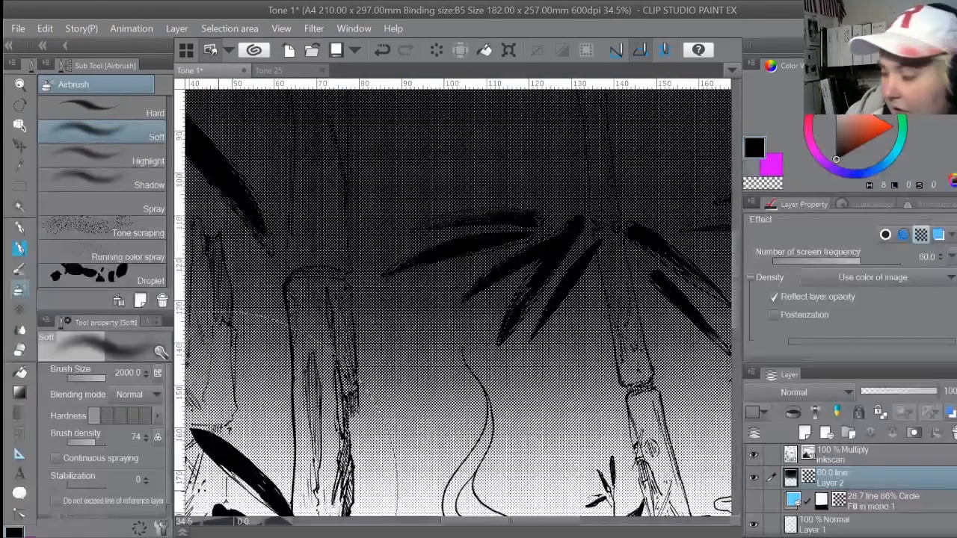
pyautogui.scroll(-1, 221, 497)
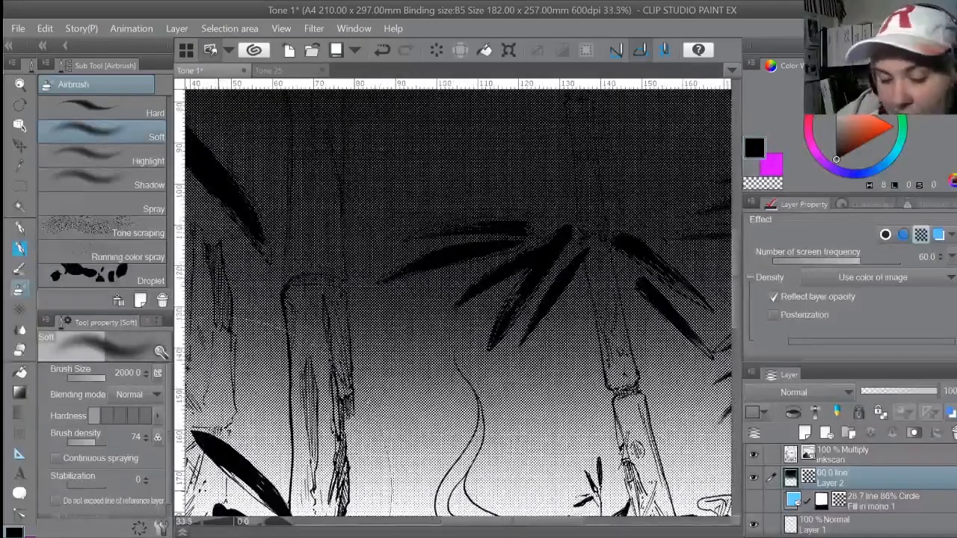
pyautogui.scroll(-1, 521, 510)
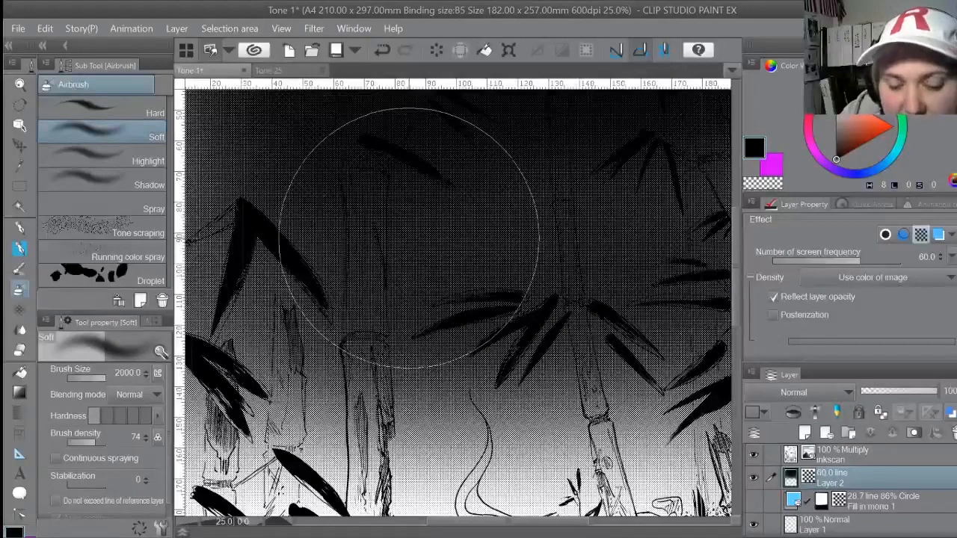
pyautogui.scroll(-2, 409, 237)
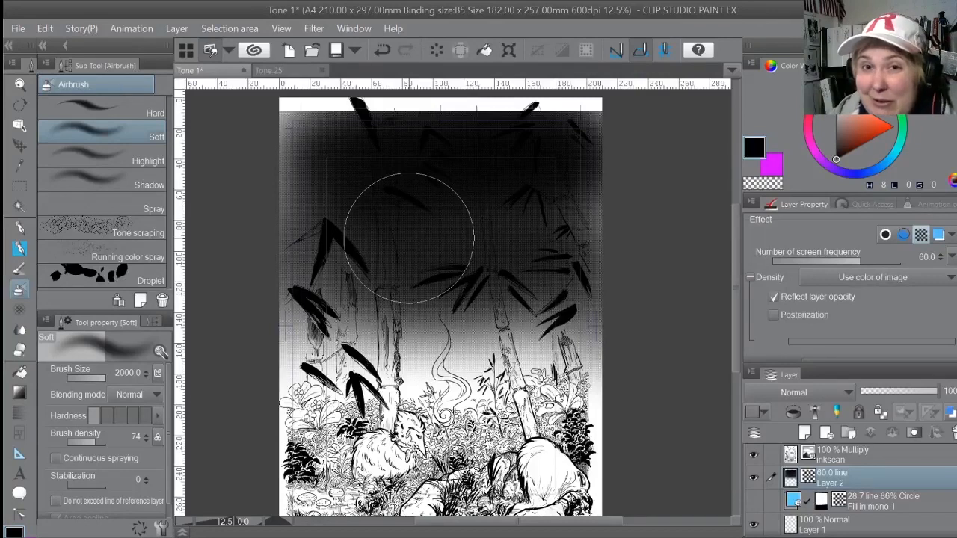
# Show the flat tone layer again and set the gradient tone layer's blending mode to Multiply, comparing it hidden and shown
pyautogui.click(755, 501)
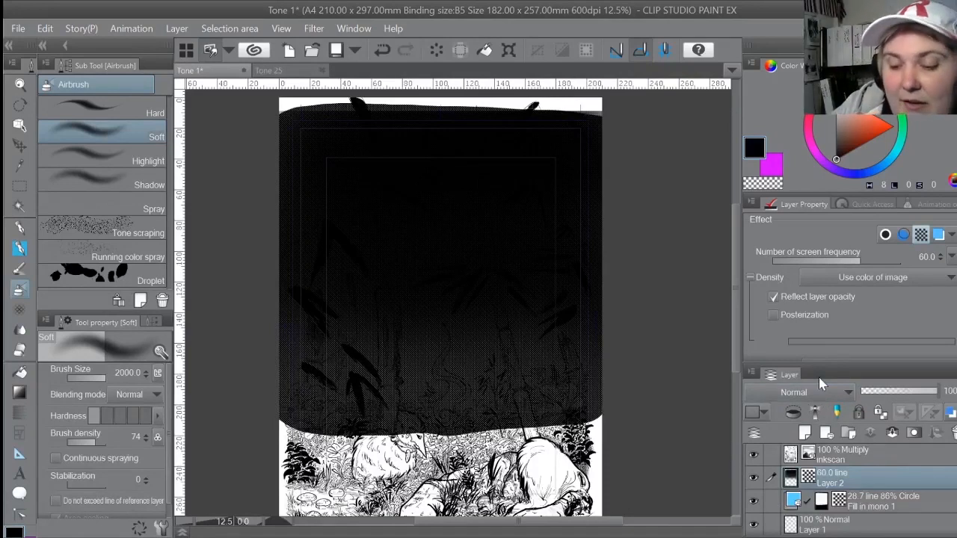
pyautogui.click(769, 55)
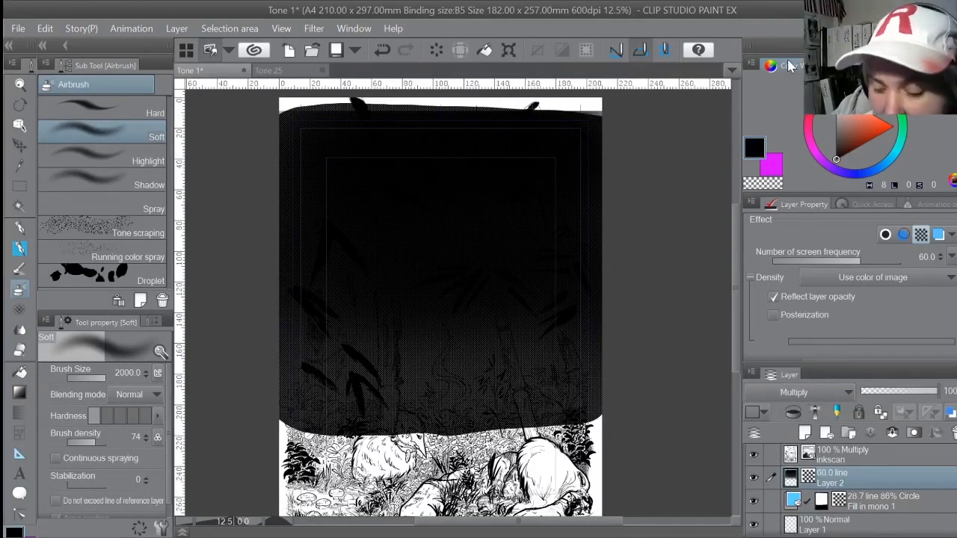
pyautogui.click(755, 478)
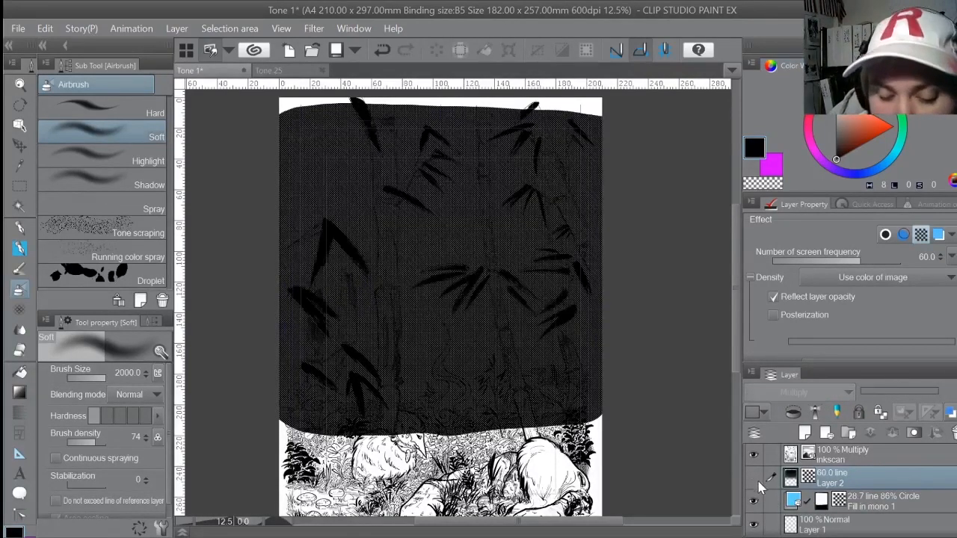
pyautogui.click(757, 478)
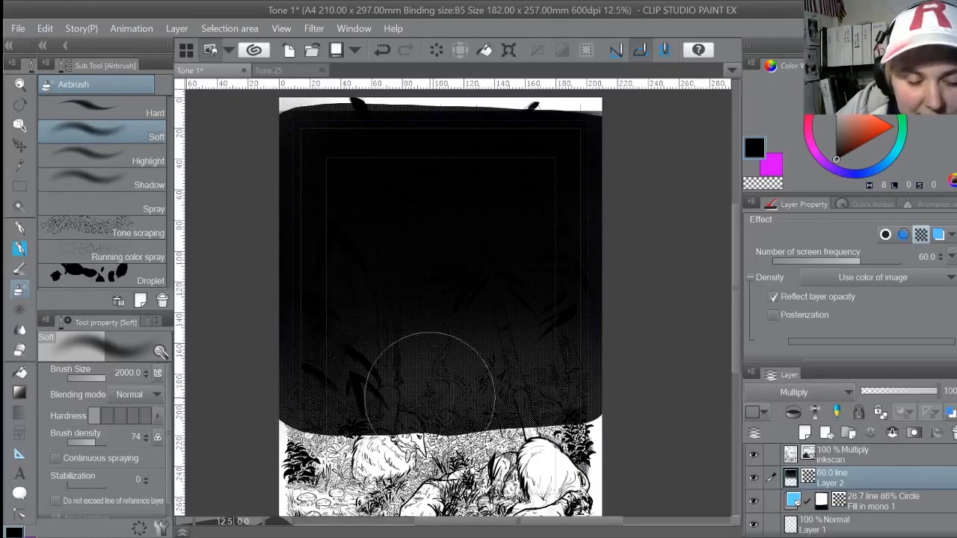
# Airbrush more black along the sides and lower part of the page on the gradient tone layer
pyautogui.moveTo(280, 398)
pyautogui.mouseDown()
pyautogui.moveTo(357, 448)
pyautogui.moveTo(446, 402)
pyautogui.mouseUp()
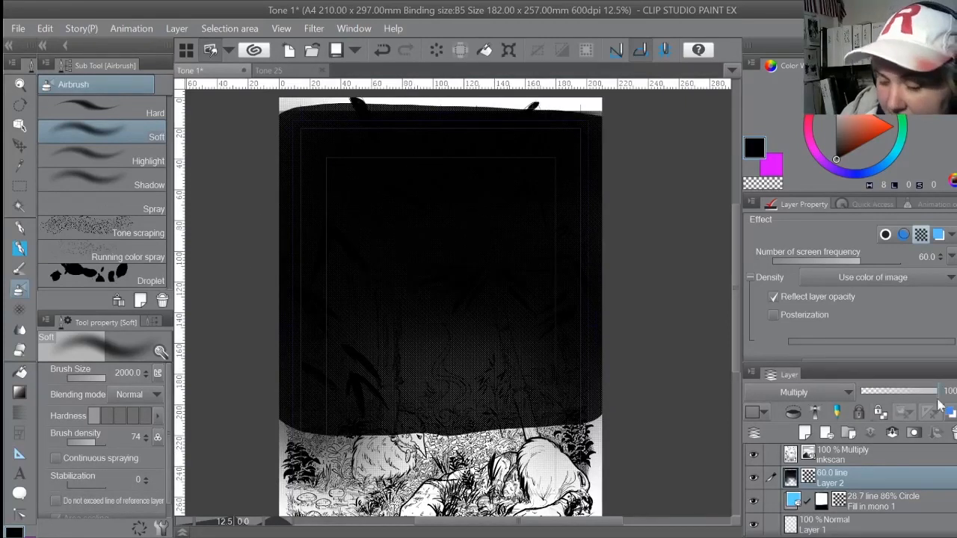
# Select the flat background tone layer and examine how its dots overlap the gradient tone, close up and across the page
pyautogui.scroll(-1, 916, 482)
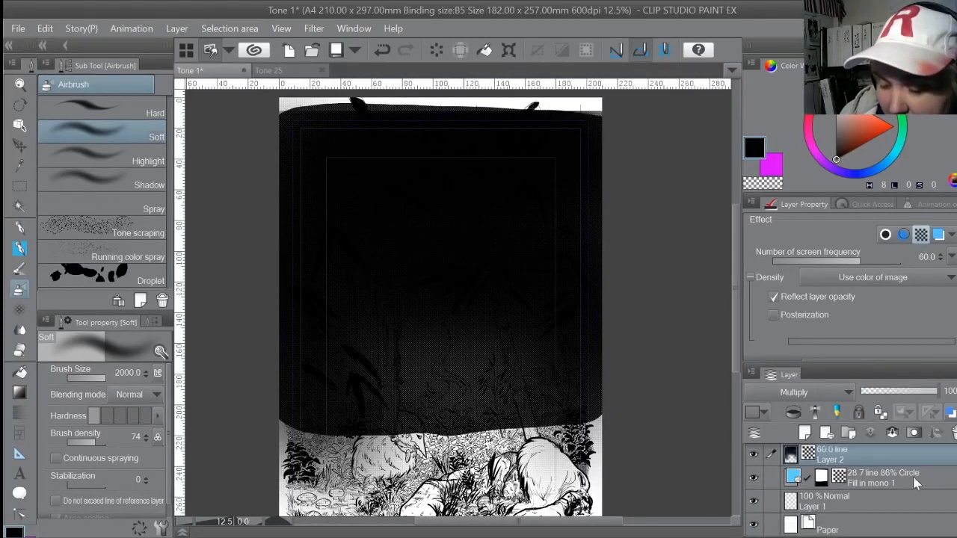
pyautogui.click(790, 487)
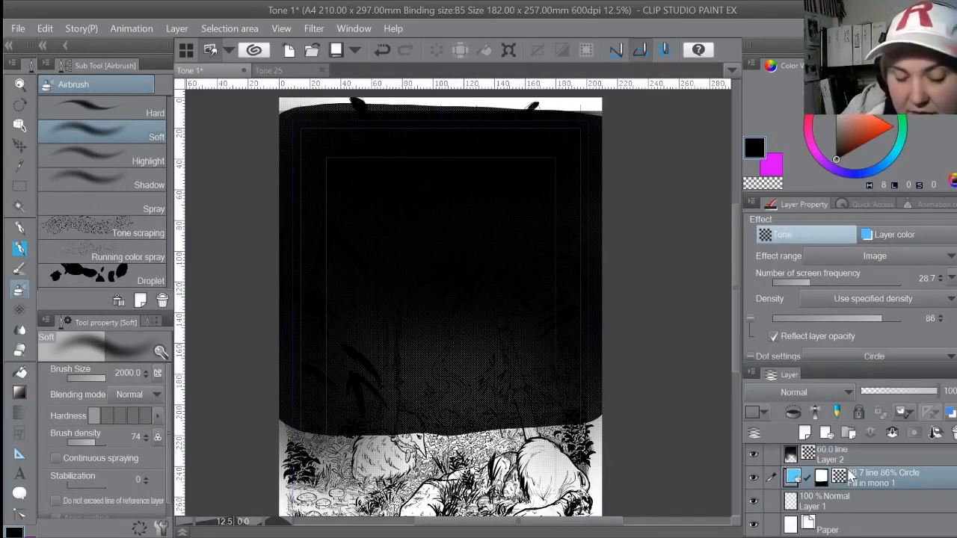
pyautogui.hotkey('ctrl', '+')
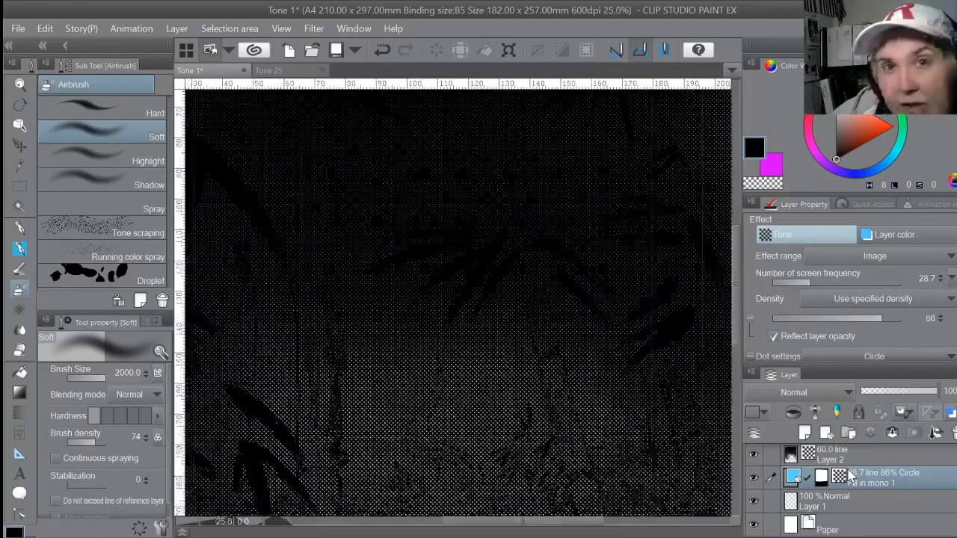
pyautogui.hotkey('ctrl', '+')
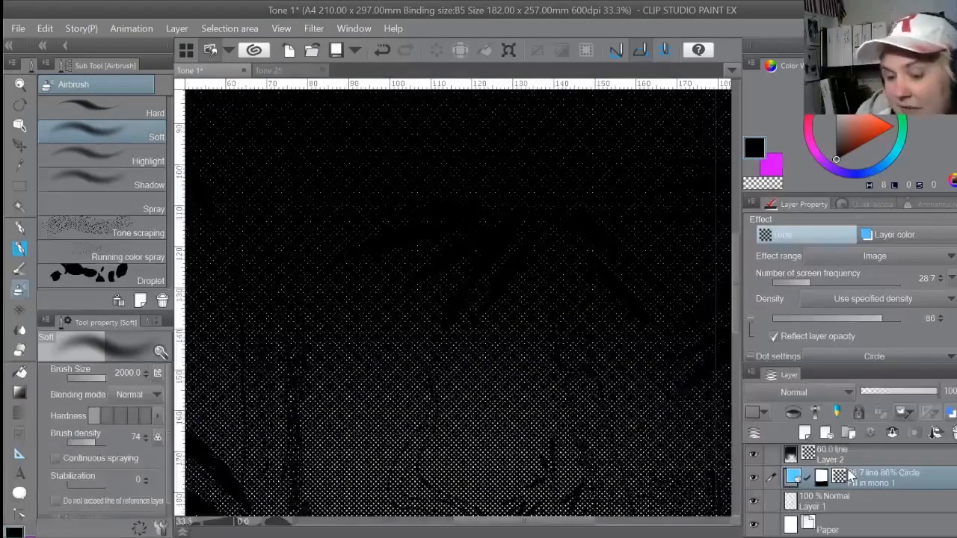
pyautogui.hotkey('ctrl', '-')
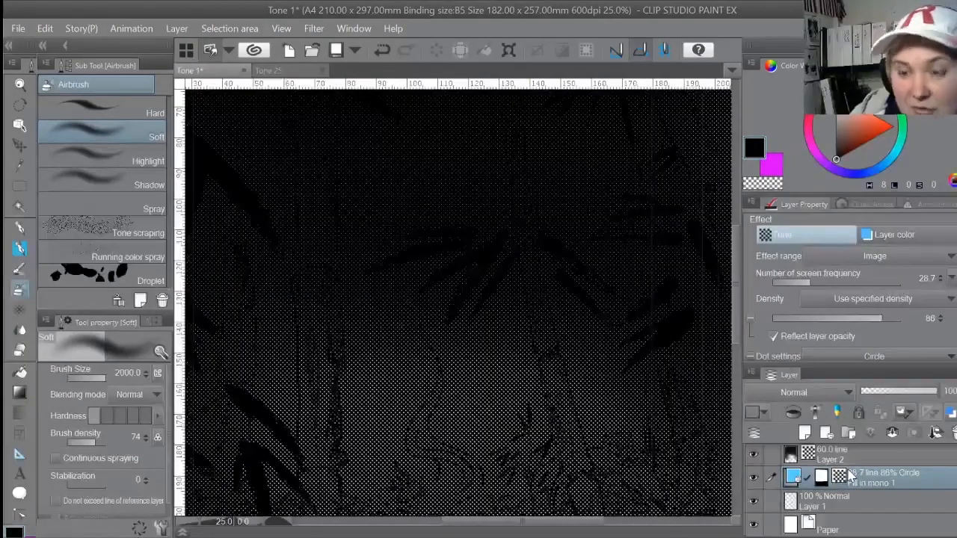
pyautogui.moveTo(594, 521); pyautogui.dragTo(546, 515)
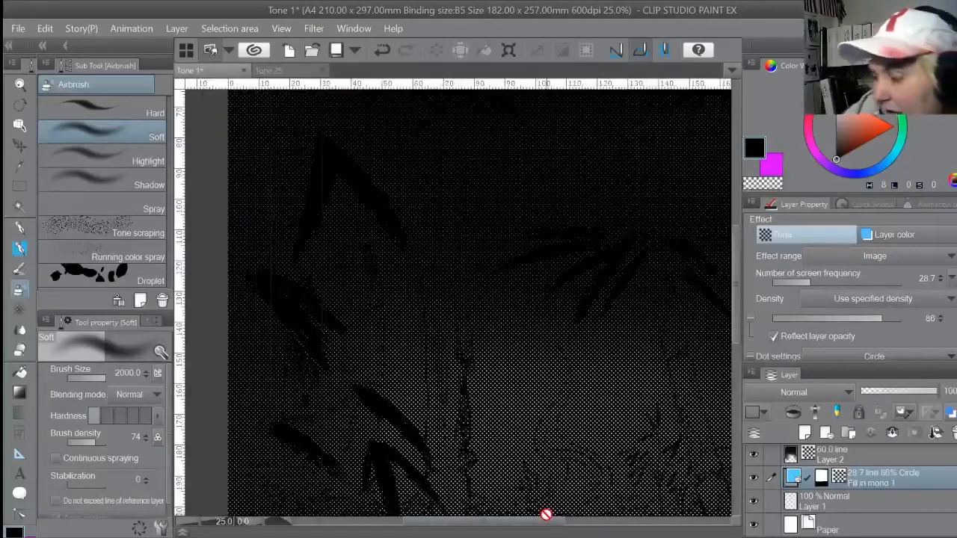
pyautogui.hotkey('ctrl', '-')
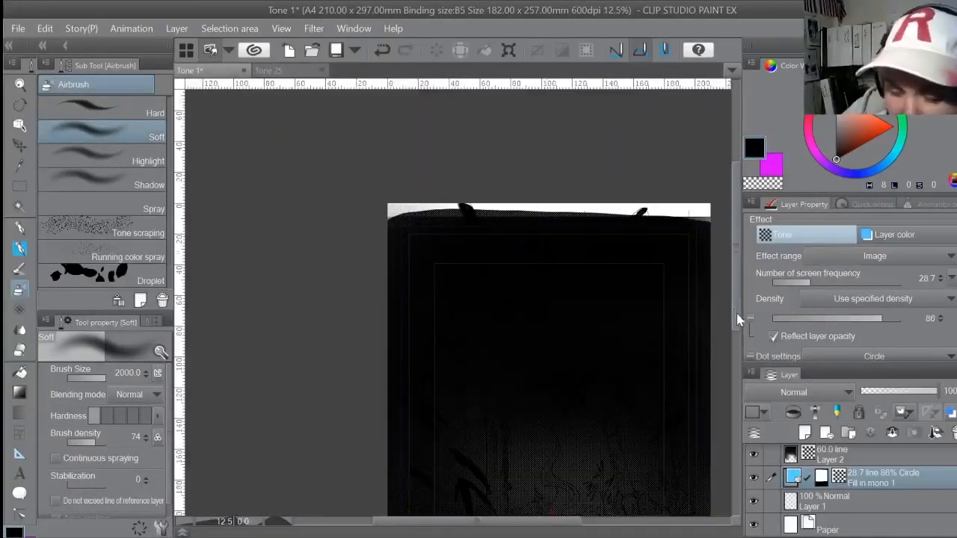
pyautogui.moveTo(737, 319); pyautogui.dragTo(737, 339)
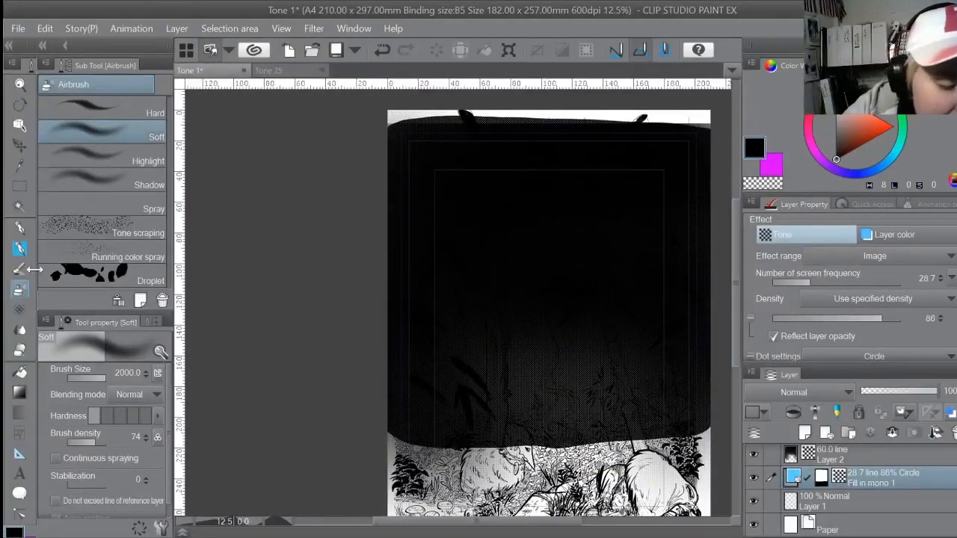
# Browse the pen sub tools and choose the 大きな滴 splatter brush
pyautogui.click(21, 228)
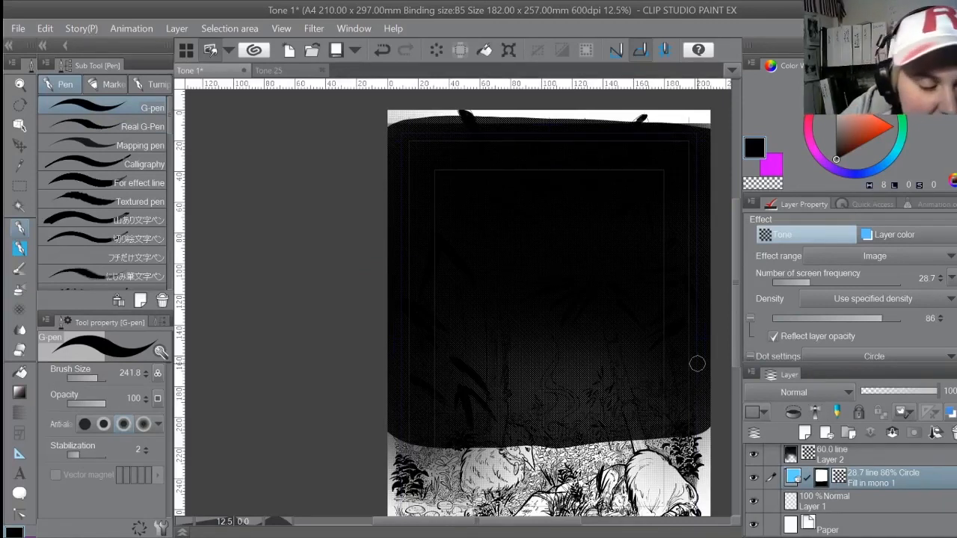
pyautogui.click(19, 349)
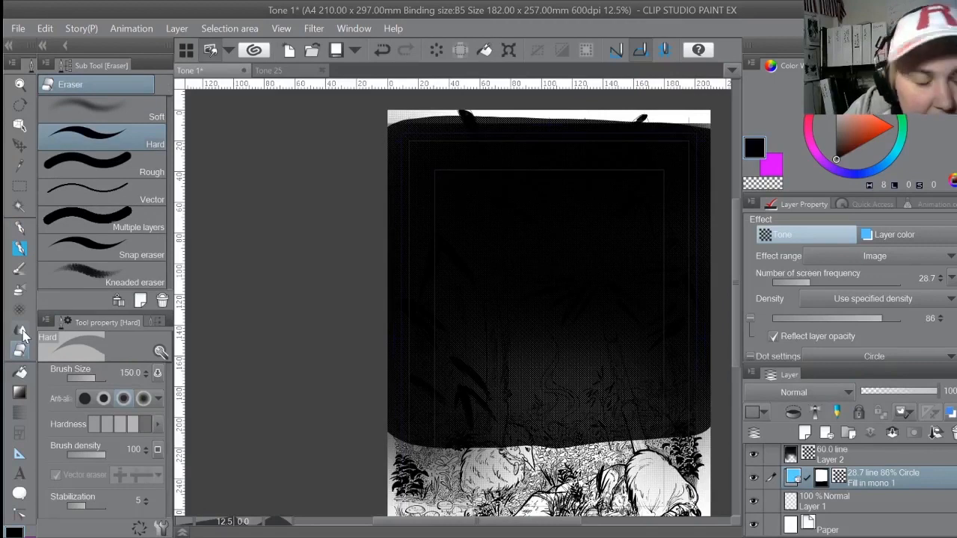
pyautogui.click(22, 228)
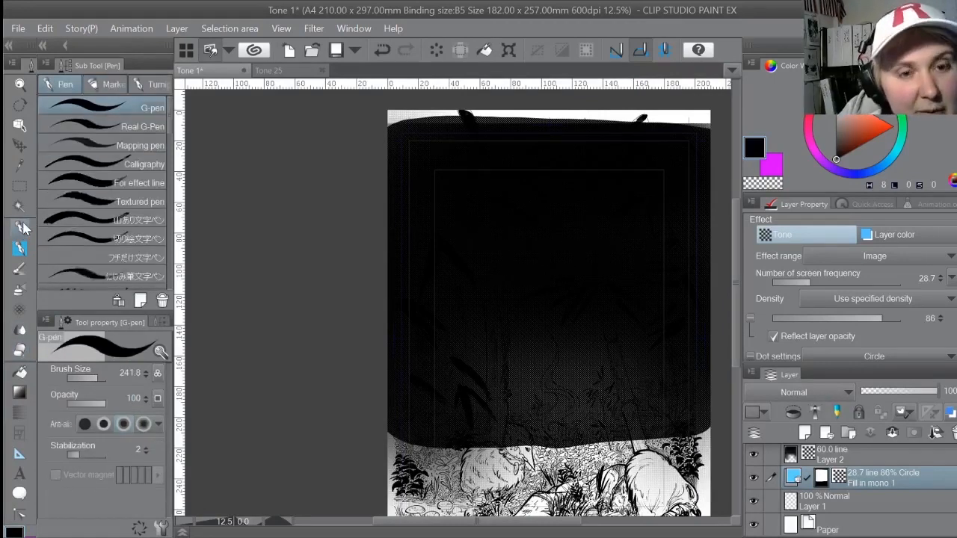
pyautogui.scroll(-3, 172, 146)
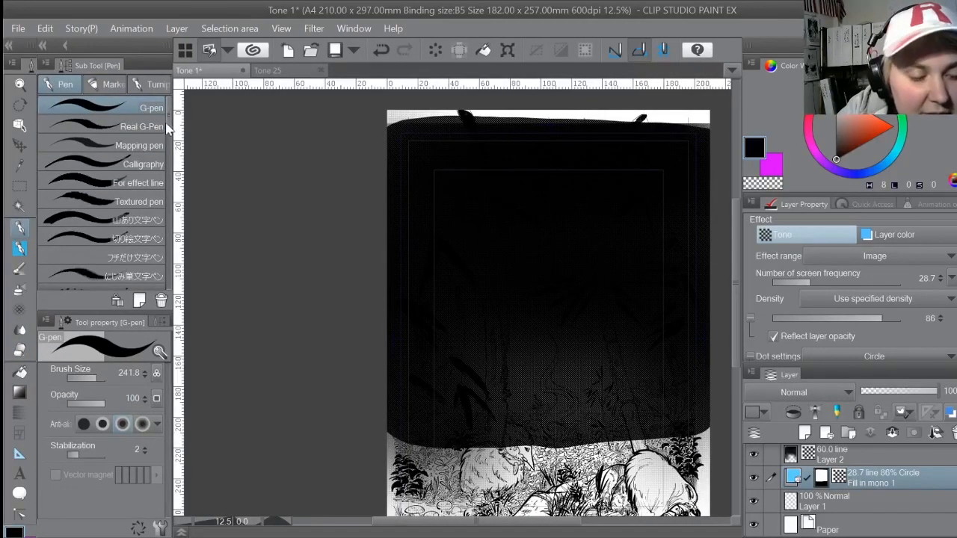
pyautogui.scroll(-5, 172, 146)
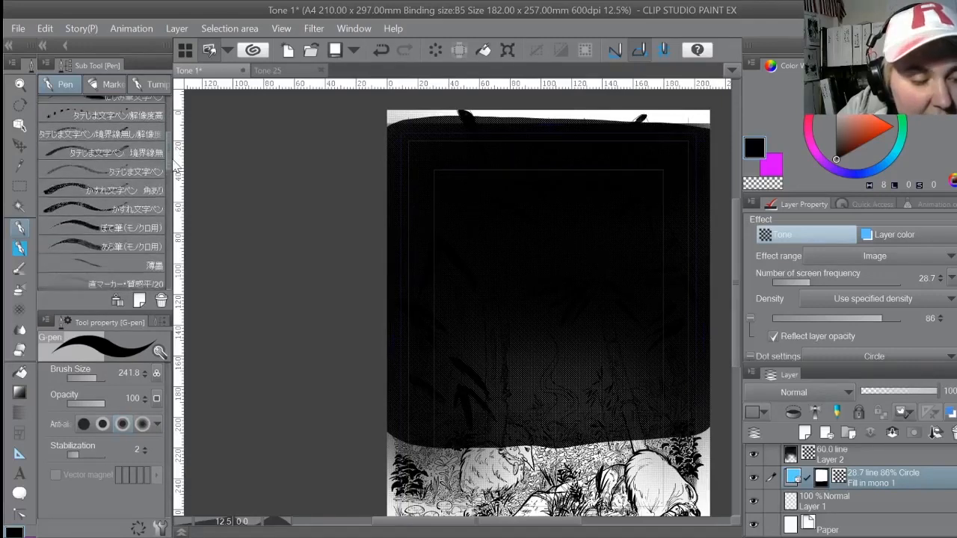
pyautogui.scroll(-6, 177, 188)
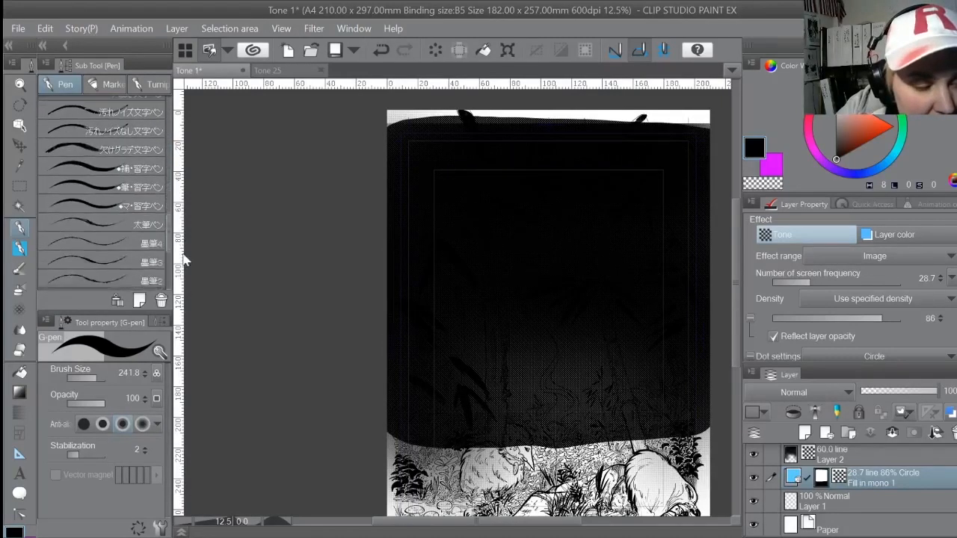
pyautogui.click(118, 246)
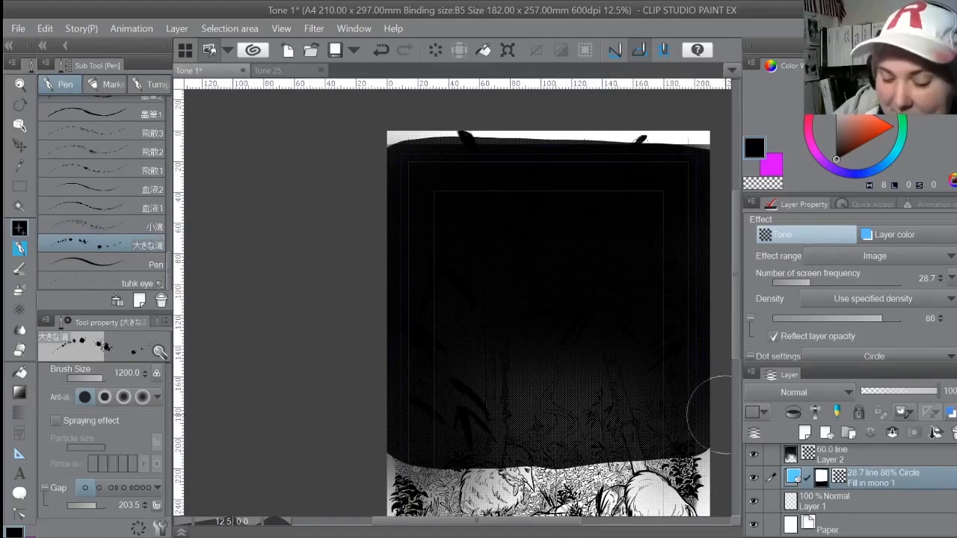
pyautogui.moveTo(560, 525); pyautogui.dragTo(571, 529)
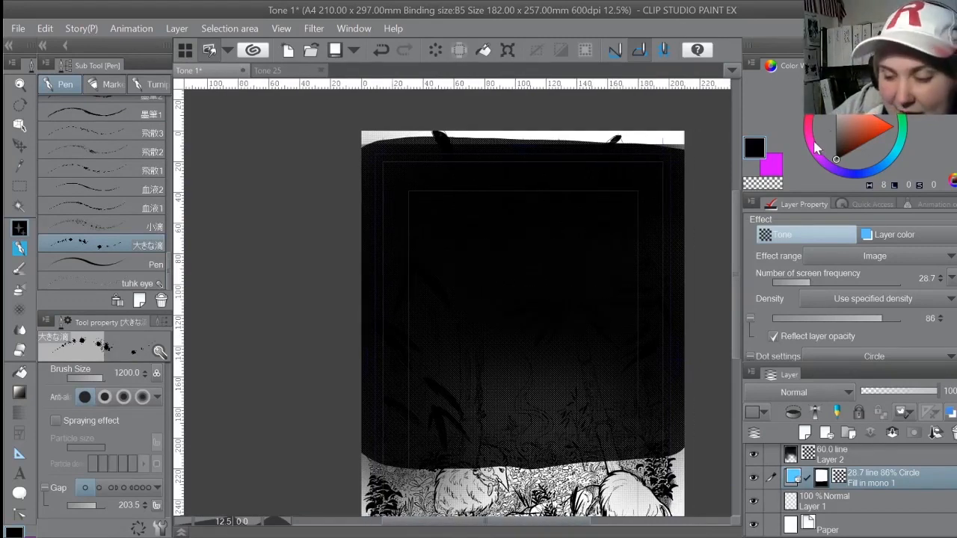
# Stamp magenta splatters on a new layer above the inkscan layer, then hide that splatter layer
pyautogui.click(774, 172)
pyautogui.scroll(1, 939, 470)
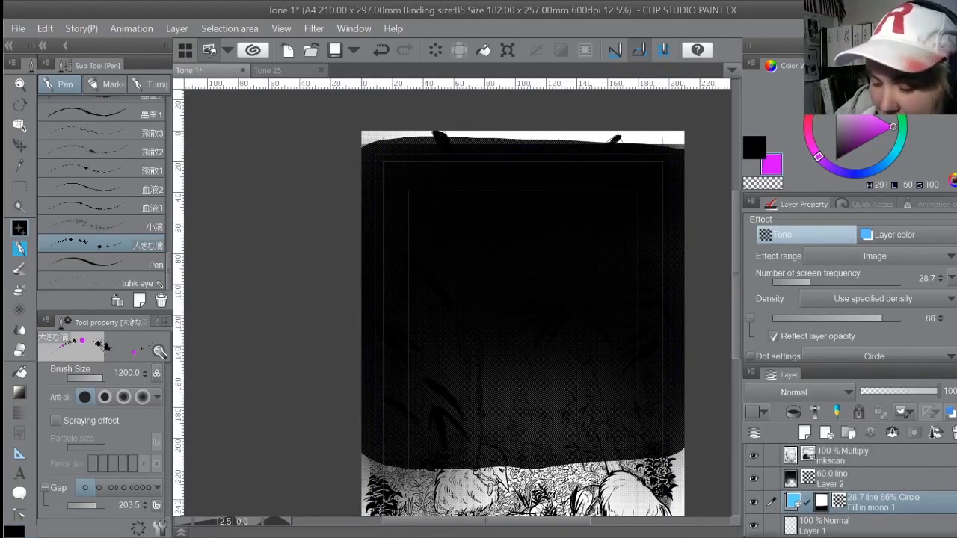
pyautogui.click(924, 457)
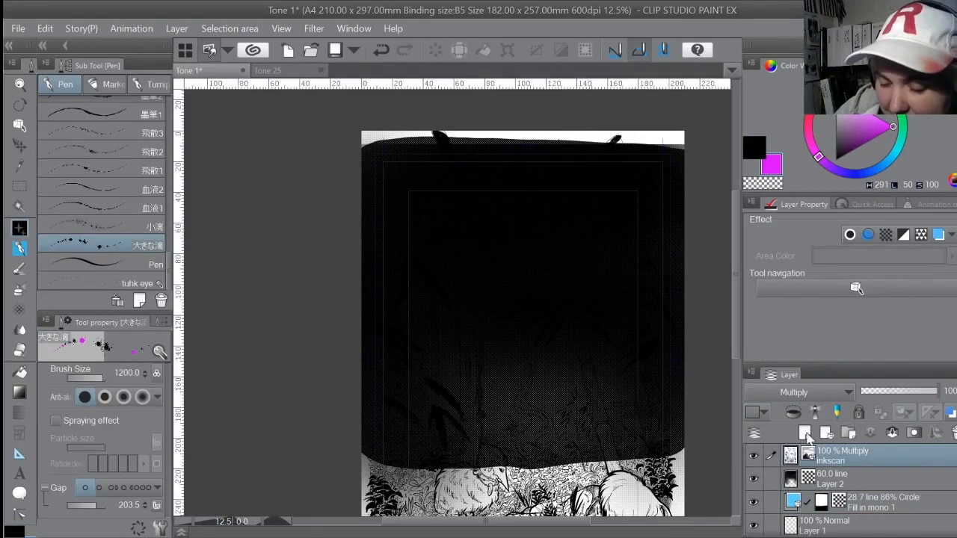
pyautogui.click(805, 433)
pyautogui.click(527, 320)
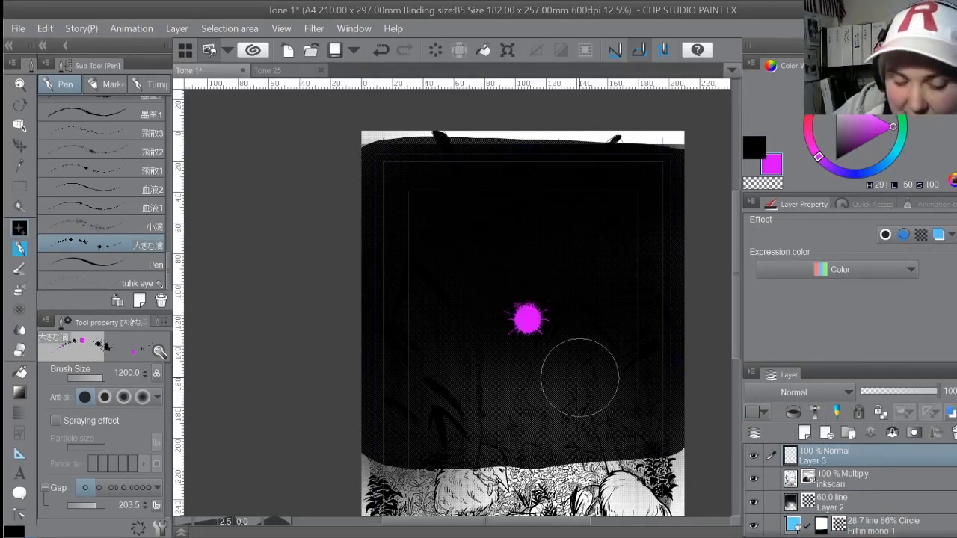
pyautogui.click(560, 239)
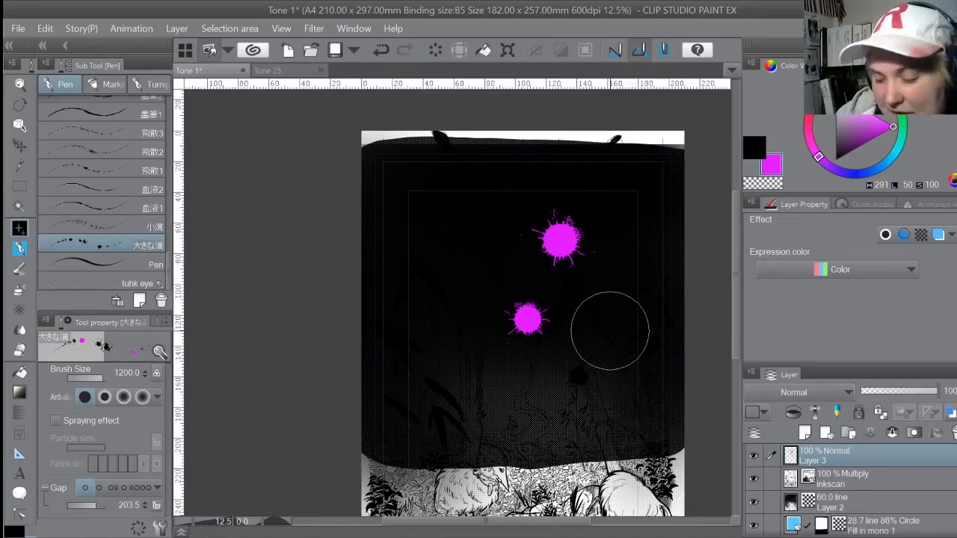
pyautogui.click(753, 456)
# Erase splatter shapes from the 60.0 line gradient tone layer with transparent color across the upper and middle bamboo area
pyautogui.click(815, 501)
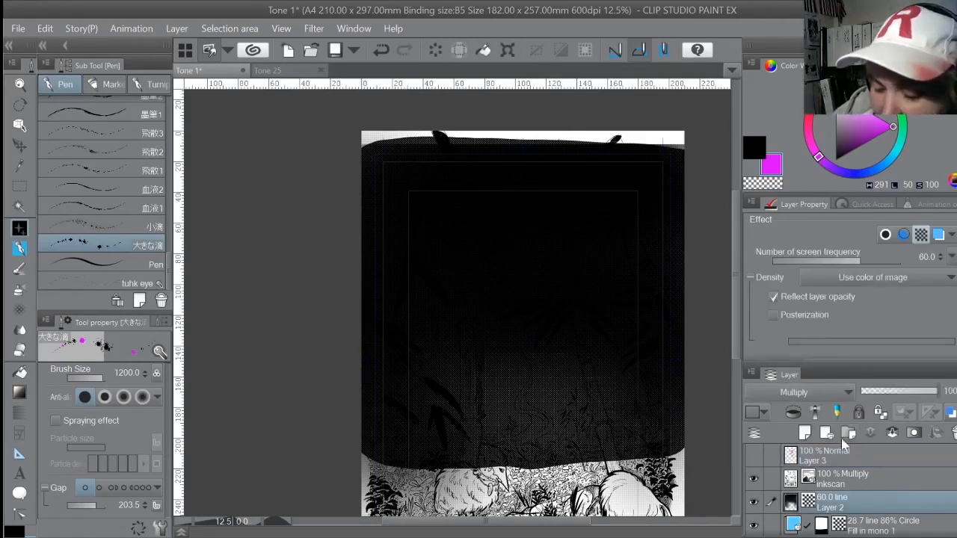
pyautogui.click(778, 184)
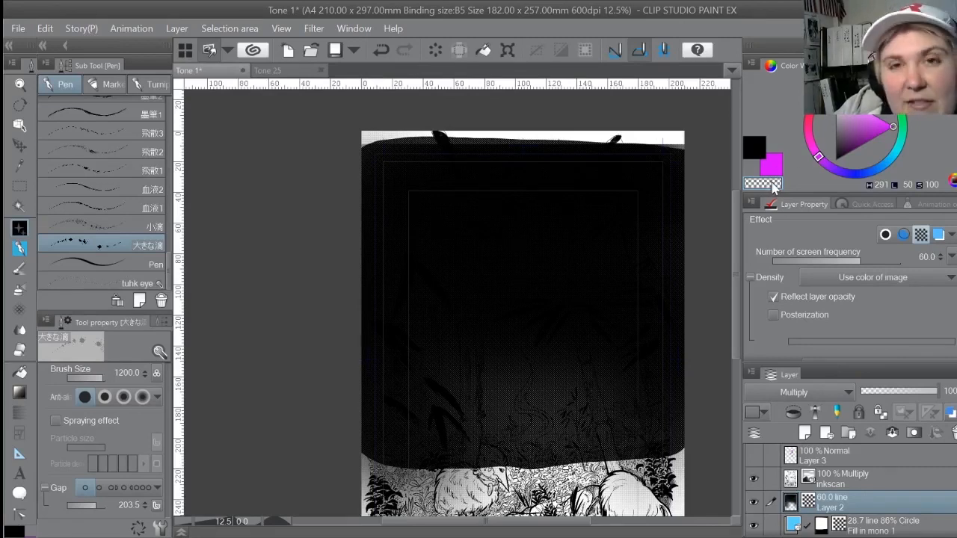
pyautogui.moveTo(481, 248); pyautogui.dragTo(552, 286)
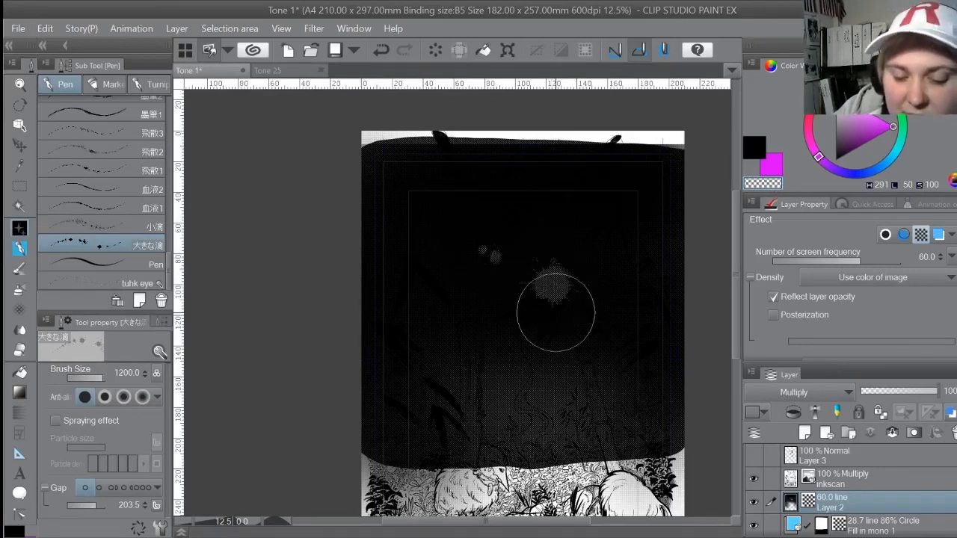
pyautogui.moveTo(596, 220)
pyautogui.mouseDown()
pyautogui.moveTo(620, 244)
pyautogui.moveTo(598, 282)
pyautogui.mouseUp()
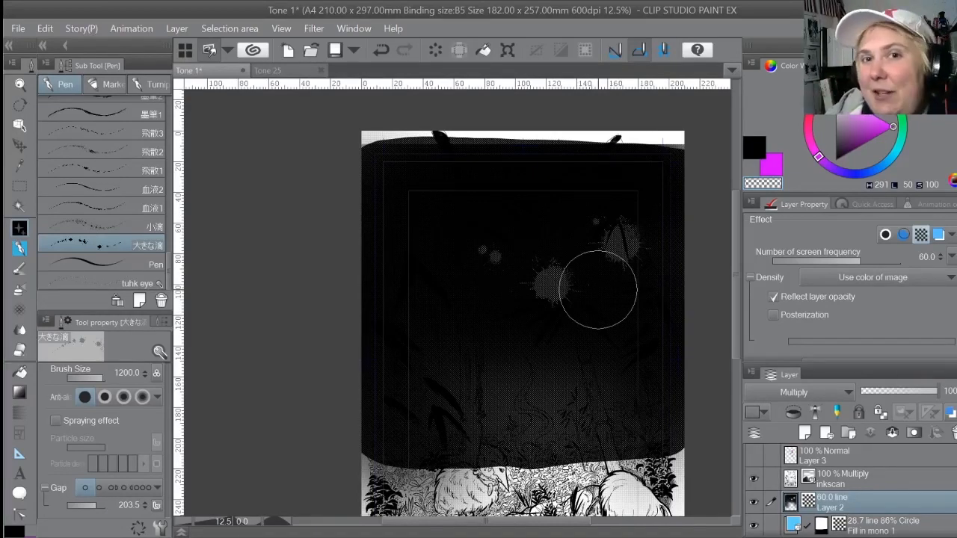
pyautogui.moveTo(434, 234)
pyautogui.mouseDown()
pyautogui.moveTo(412, 278)
pyautogui.moveTo(467, 337)
pyautogui.moveTo(430, 364)
pyautogui.moveTo(380, 351)
pyautogui.mouseUp()
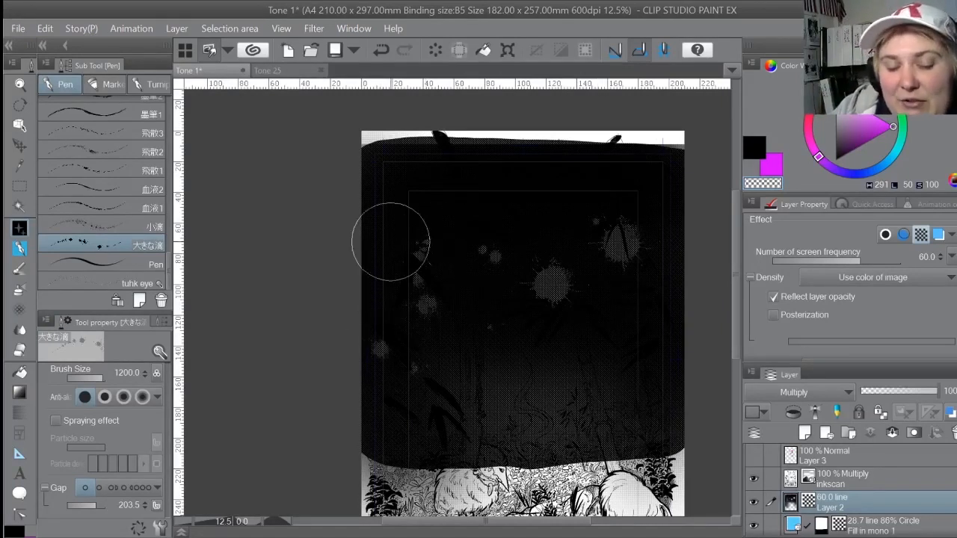
pyautogui.moveTo(390, 241)
pyautogui.mouseDown()
pyautogui.moveTo(506, 316)
pyautogui.moveTo(515, 342)
pyautogui.moveTo(504, 365)
pyautogui.mouseUp()
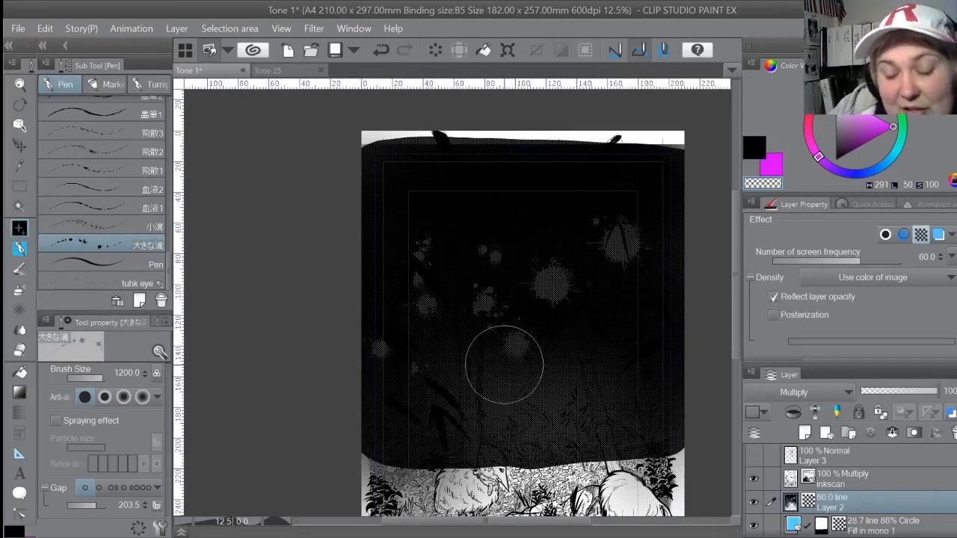
pyautogui.moveTo(602, 313); pyautogui.dragTo(562, 326)
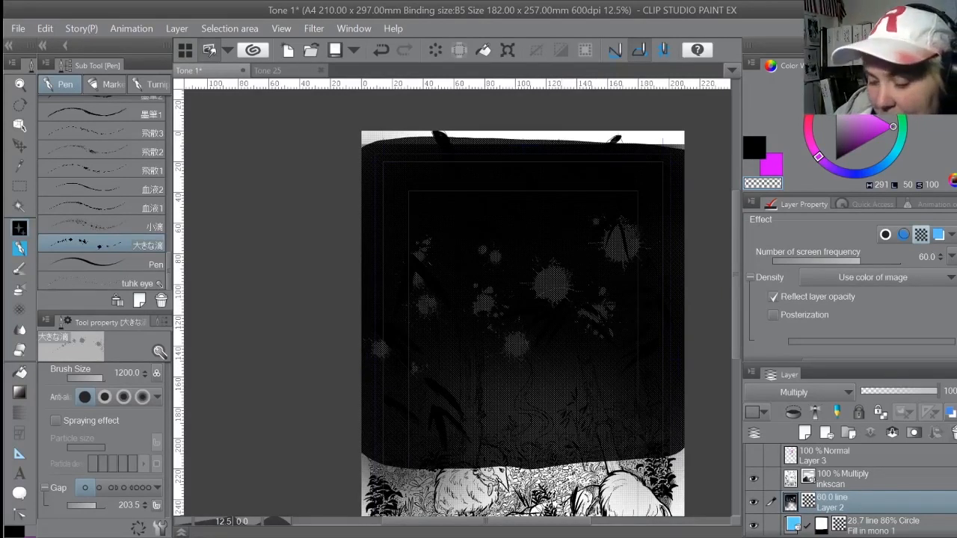
# Erase splatters from the flat 28.7 line tone layer's mask along the tone's lower edge, above the figures
pyautogui.scroll(-2, 822, 494)
pyautogui.click(794, 500)
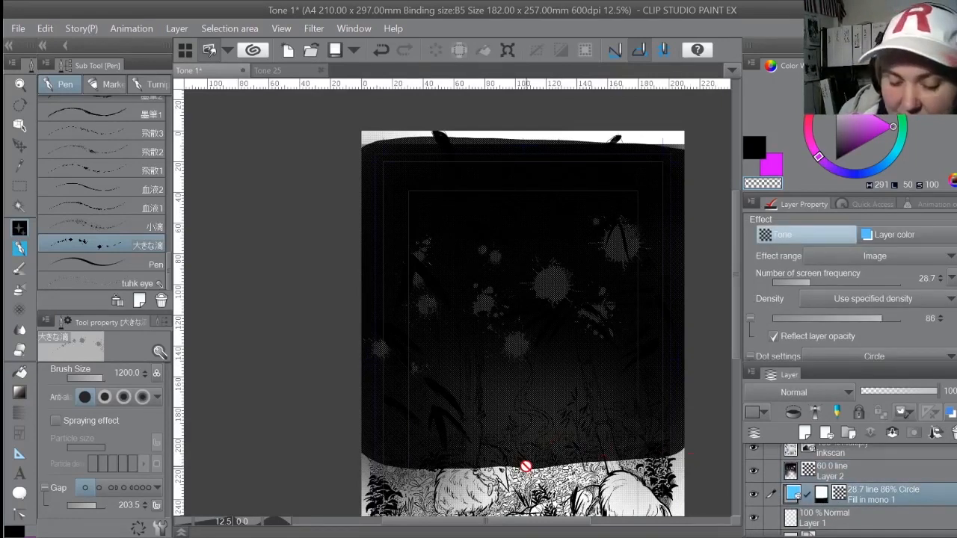
pyautogui.click(822, 493)
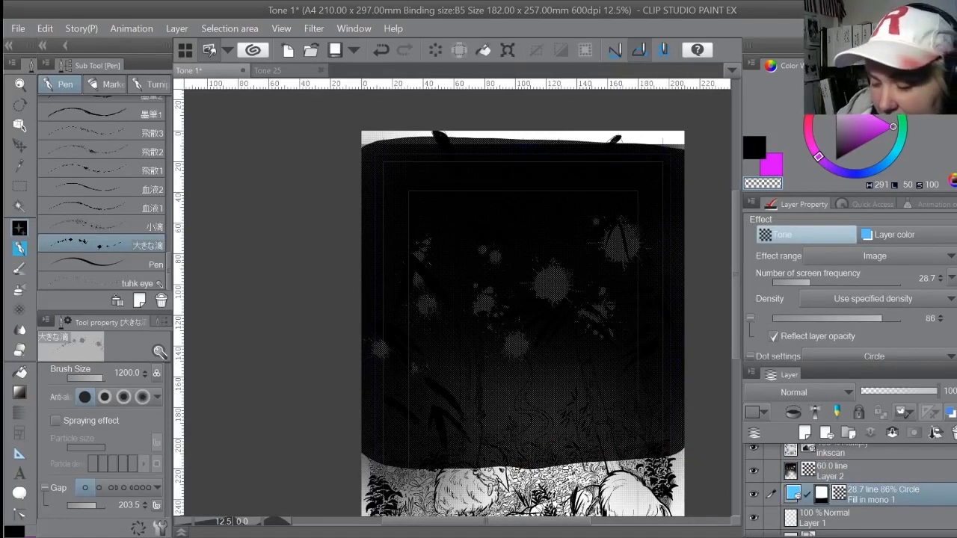
pyautogui.scroll(-2, 794, 494)
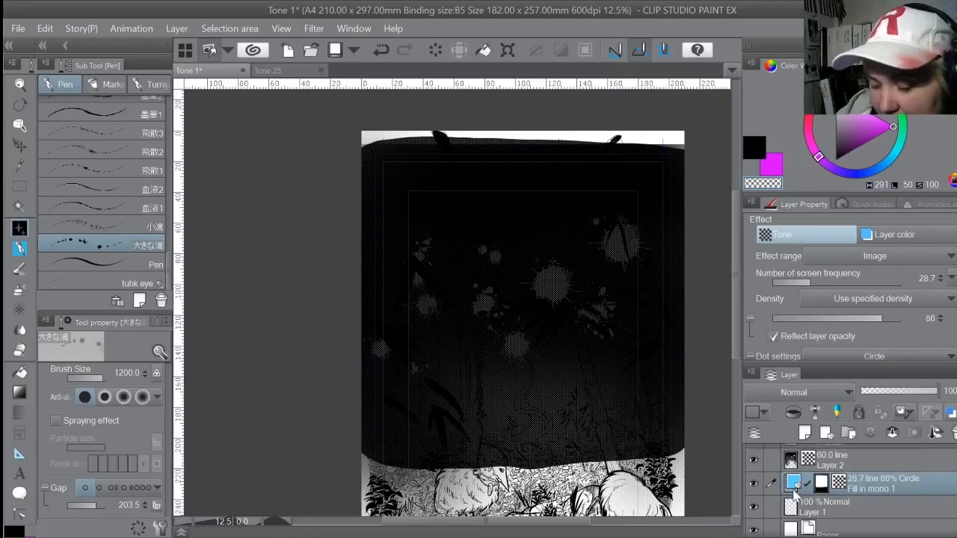
pyautogui.click(823, 487)
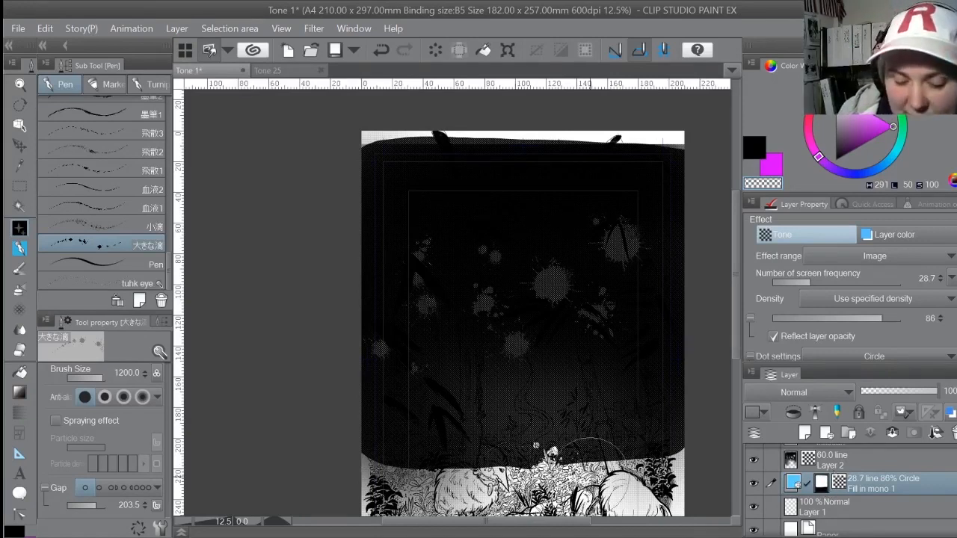
pyautogui.moveTo(504, 445)
pyautogui.mouseDown()
pyautogui.moveTo(448, 460)
pyautogui.moveTo(384, 459)
pyautogui.mouseUp()
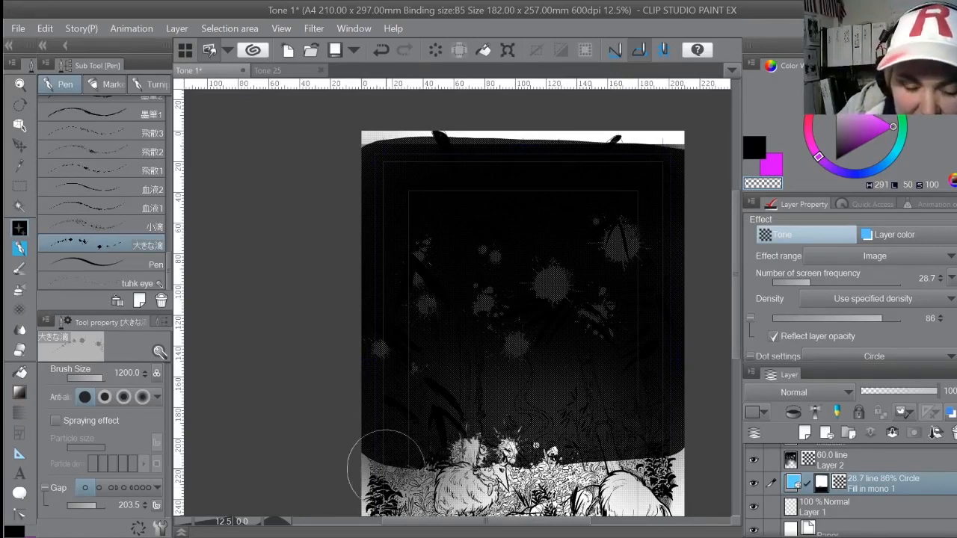
pyautogui.moveTo(468, 474)
pyautogui.mouseDown()
pyautogui.moveTo(565, 468)
pyautogui.moveTo(658, 439)
pyautogui.moveTo(610, 453)
pyautogui.moveTo(506, 392)
pyautogui.moveTo(476, 435)
pyautogui.moveTo(504, 380)
pyautogui.mouseUp()
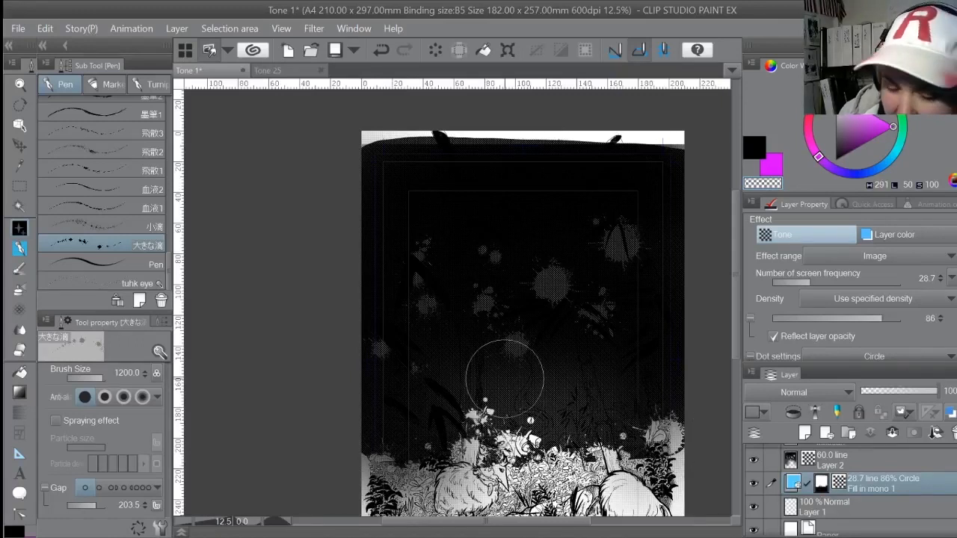
# Erase more splatters from the flat tone's mask around the lower bamboo stalk and page edge, raising the brush size to 2000
pyautogui.moveTo(738, 348); pyautogui.dragTo(738, 375)
pyautogui.click(608, 368)
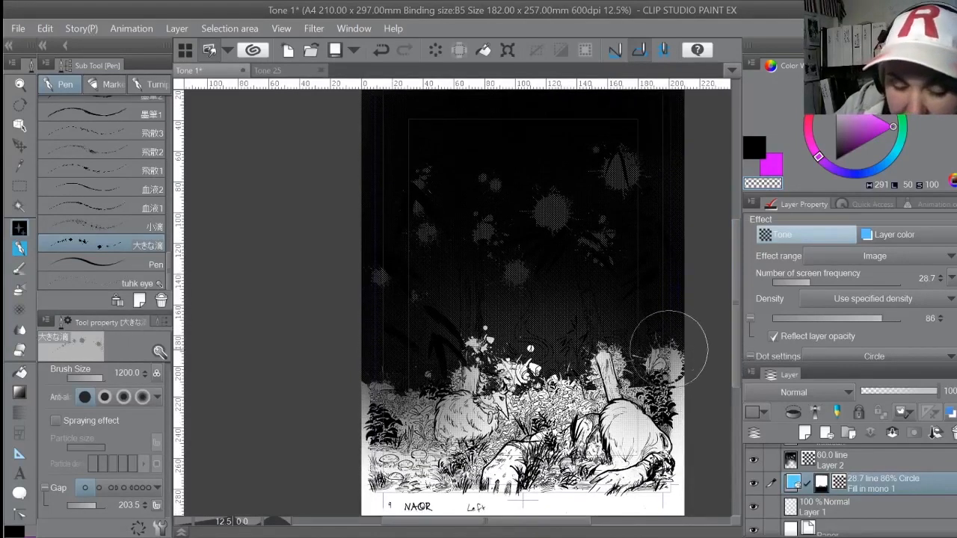
pyautogui.click(105, 378)
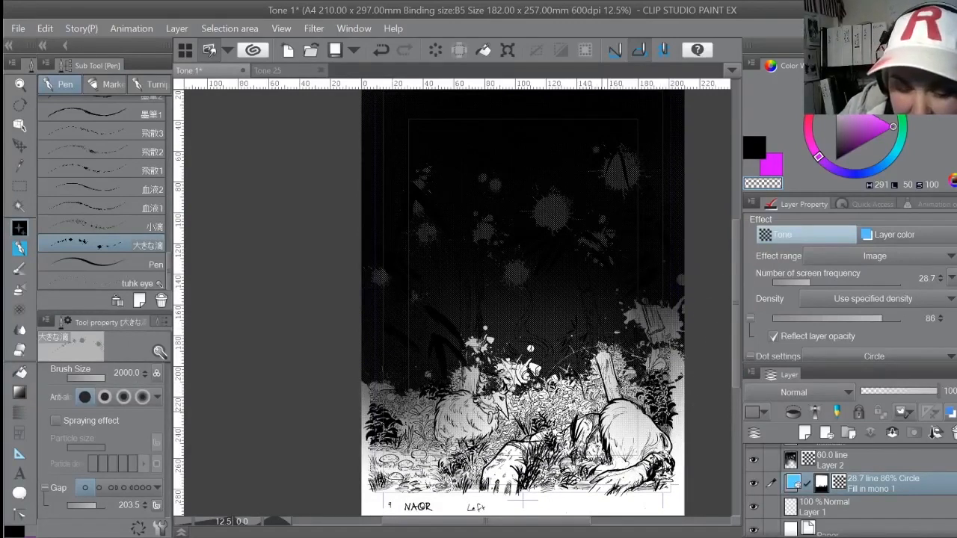
pyautogui.click(557, 318)
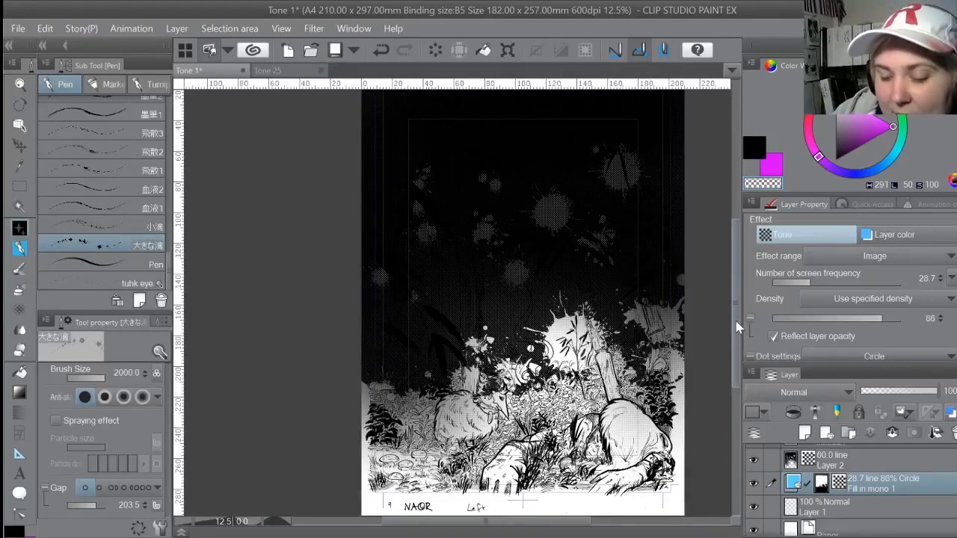
# Undo the splatter erasures on the tone layers
pyautogui.scroll(-2, 736, 338)
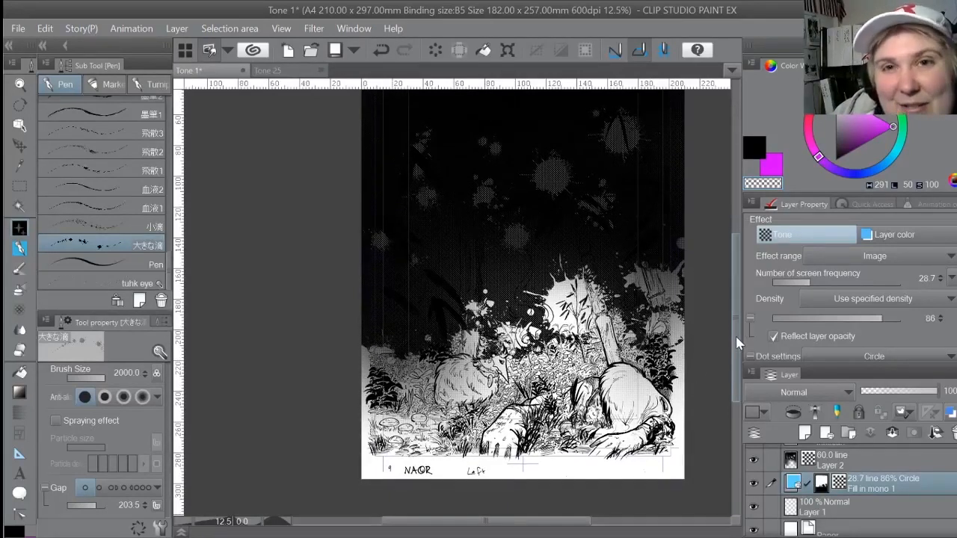
pyautogui.scroll(-1, 737, 343)
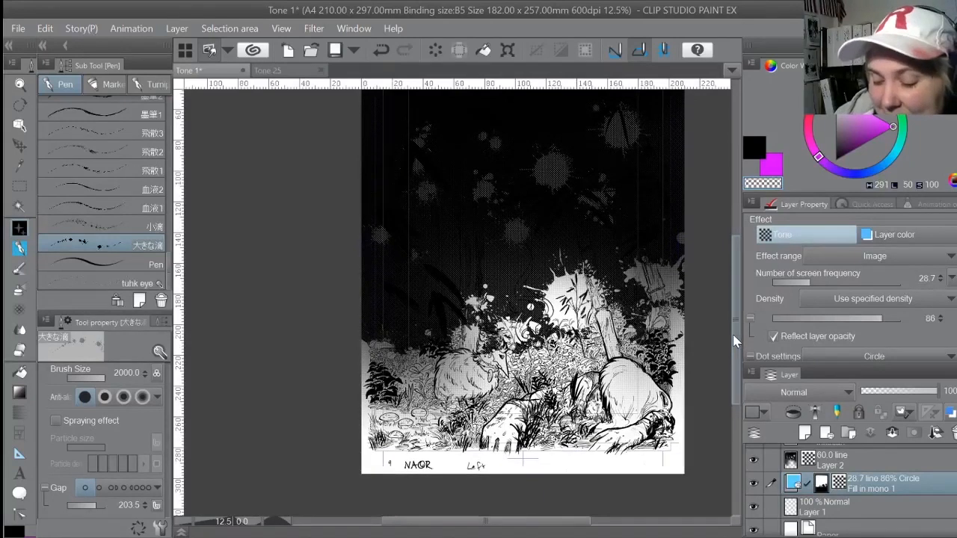
pyautogui.hotkey('ctrl', 'z')
pyautogui.hotkey('ctrl', 'z')
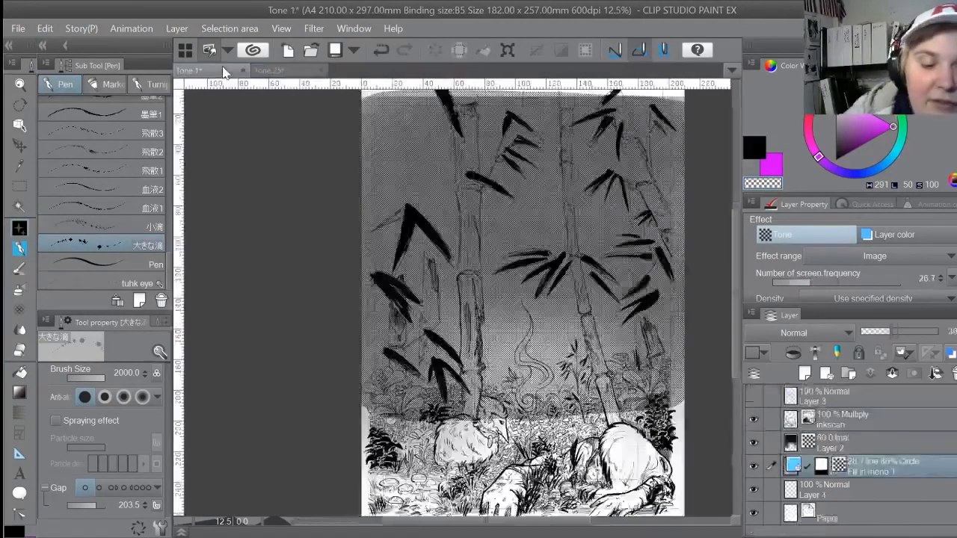
# Toggle the visibility of the inkscan, gradient tone and flat tone layers to compare the page with and without them
pyautogui.click(755, 420)
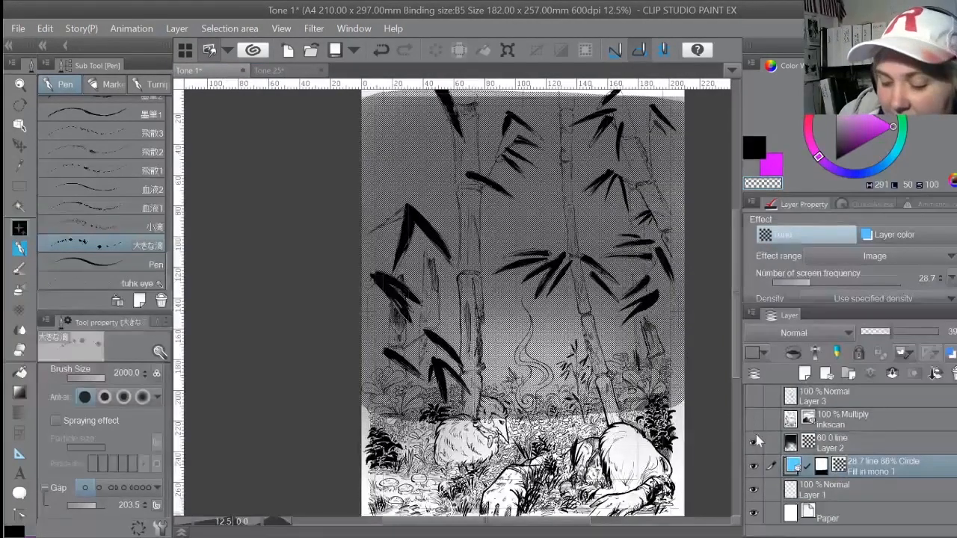
pyautogui.click(756, 442)
pyautogui.click(754, 420)
pyautogui.click(754, 466)
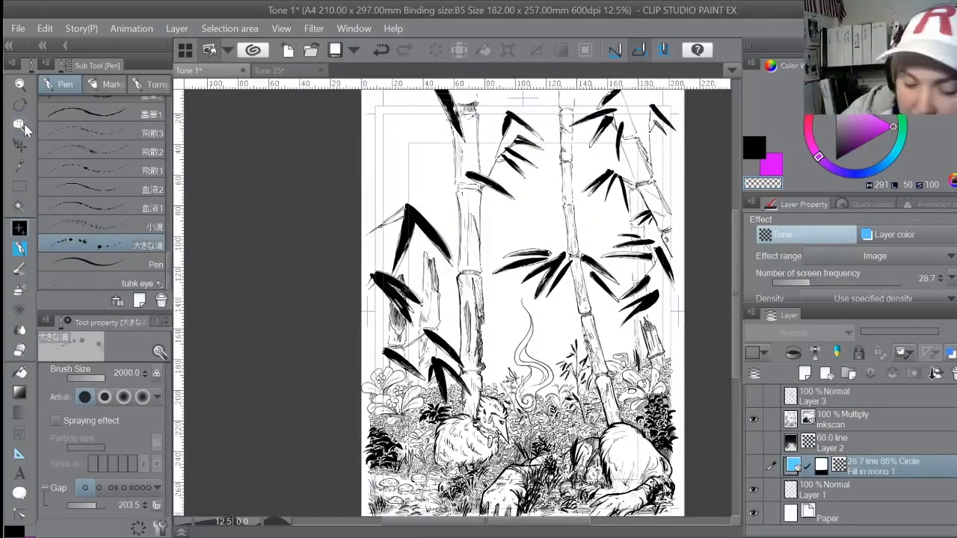
pyautogui.click(754, 467)
# On a new layer above the 60.0 line gradient, fill a tall rectangle over the thick left bamboo stalk with a 60.0 line 40% Circle tone
pyautogui.click(806, 441)
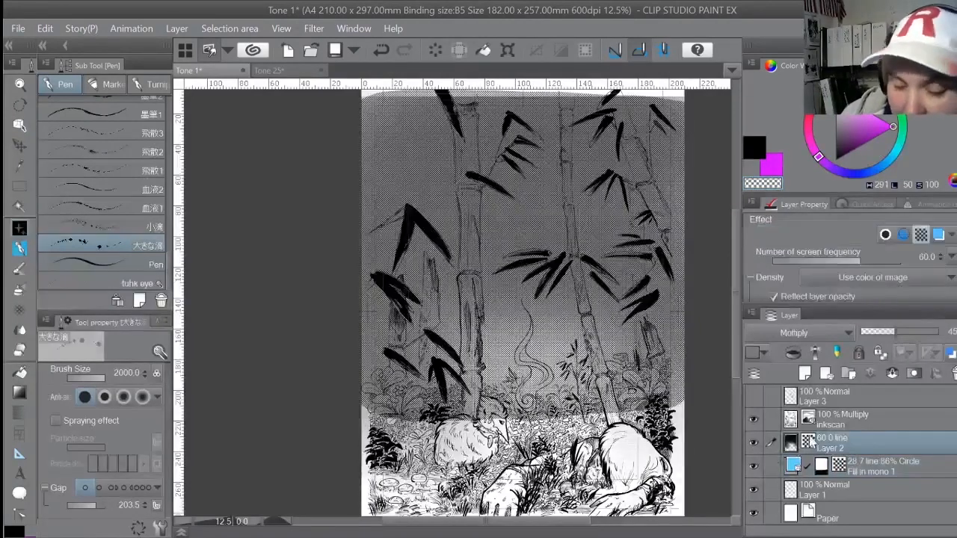
pyautogui.click(20, 185)
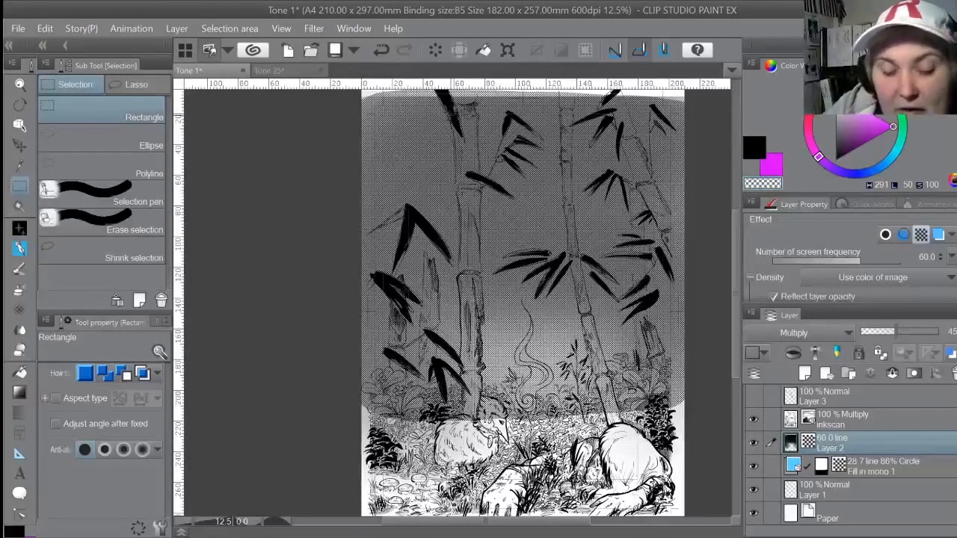
pyautogui.click(805, 373)
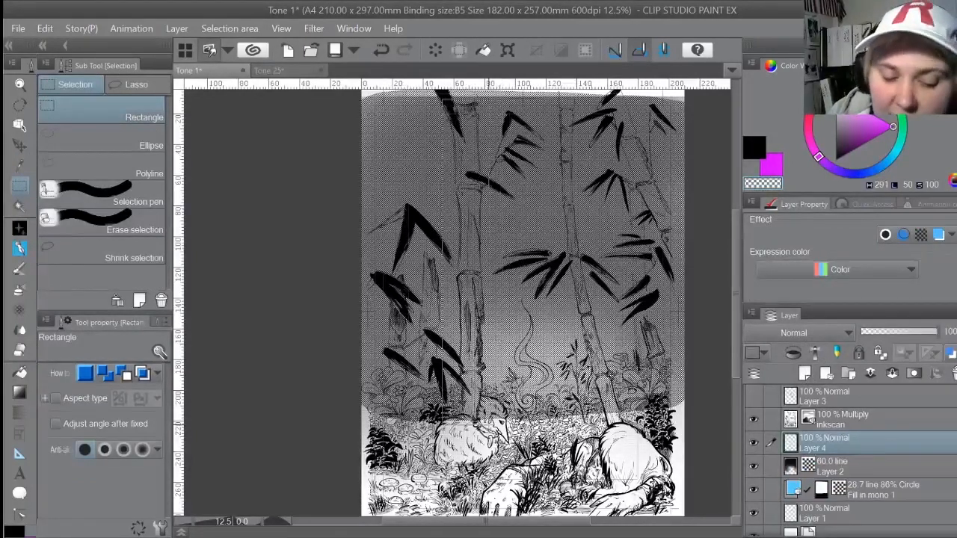
pyautogui.moveTo(443, 100); pyautogui.dragTo(497, 423)
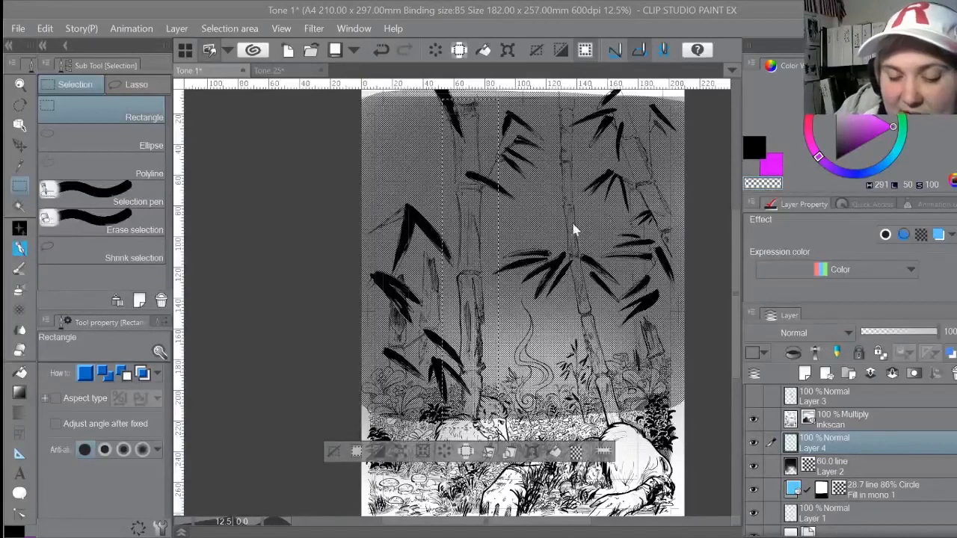
pyautogui.click(686, 228)
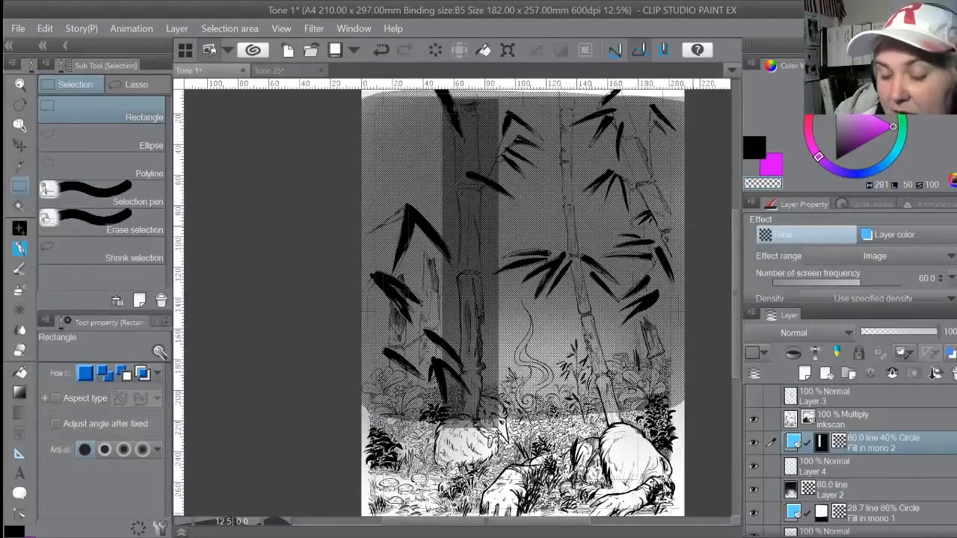
# Expand the layer properties to reveal the dot settings, and hide the 60.0 line gradient and 28.7 line flat tone layers
pyautogui.moveTo(951, 306); pyautogui.dragTo(952, 401)
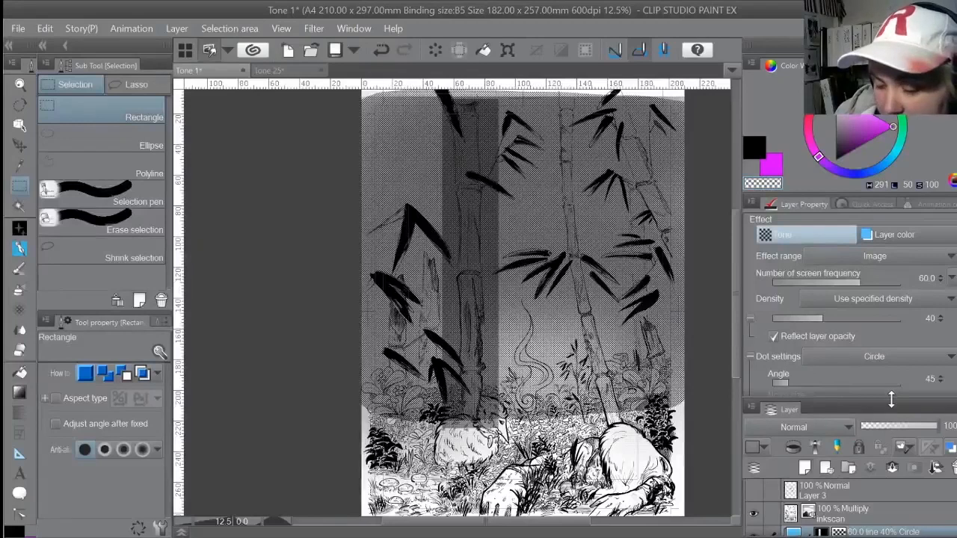
pyautogui.moveTo(891, 401); pyautogui.dragTo(891, 376)
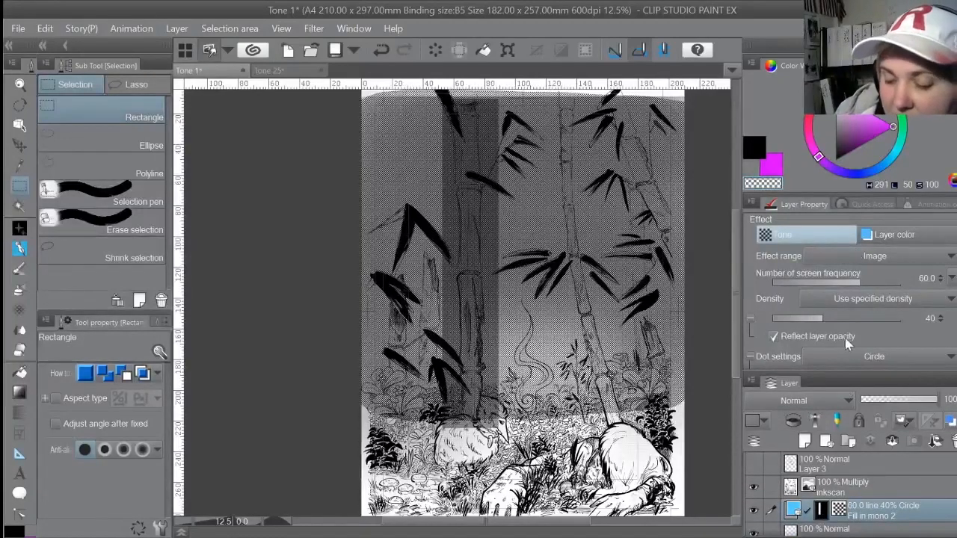
pyautogui.scroll(-2, 849, 306)
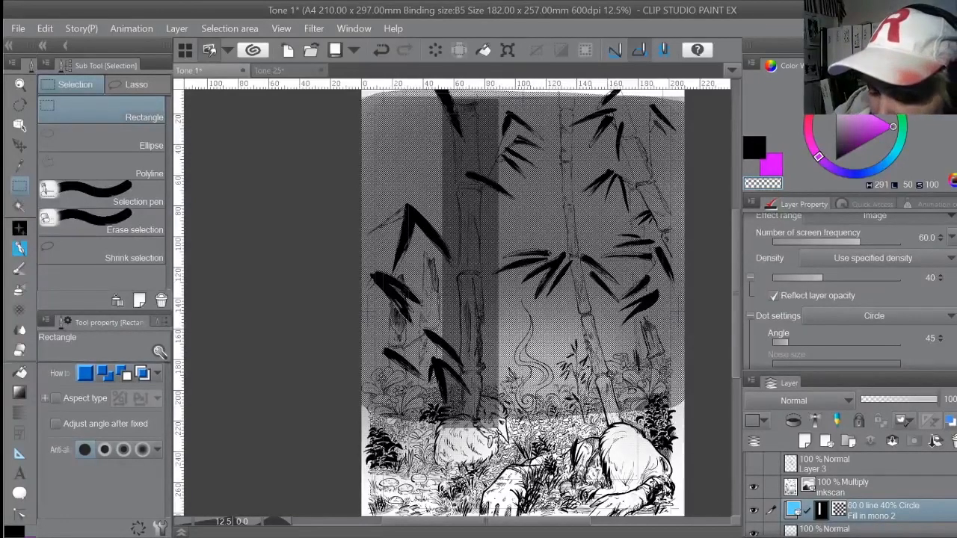
pyautogui.scroll(-2, 823, 493)
pyautogui.click(753, 506)
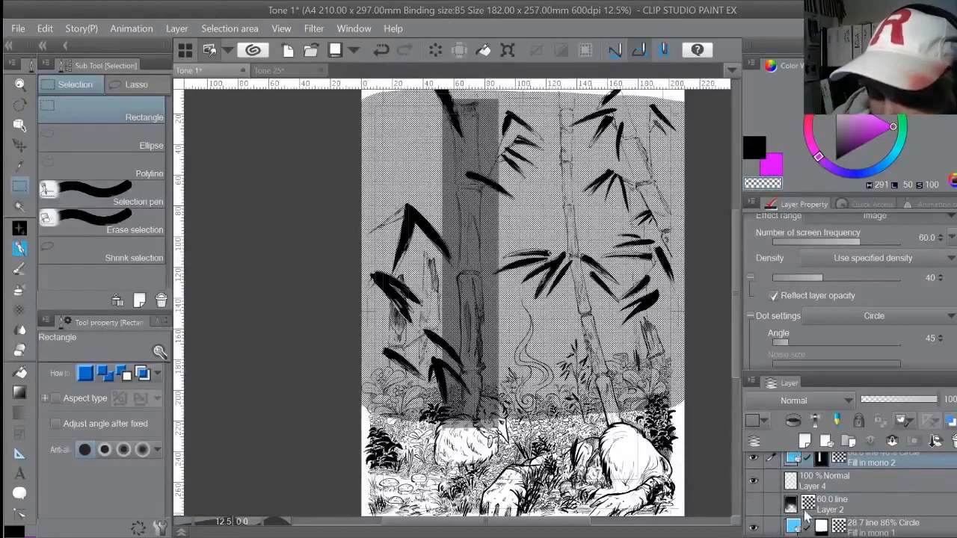
pyautogui.click(754, 527)
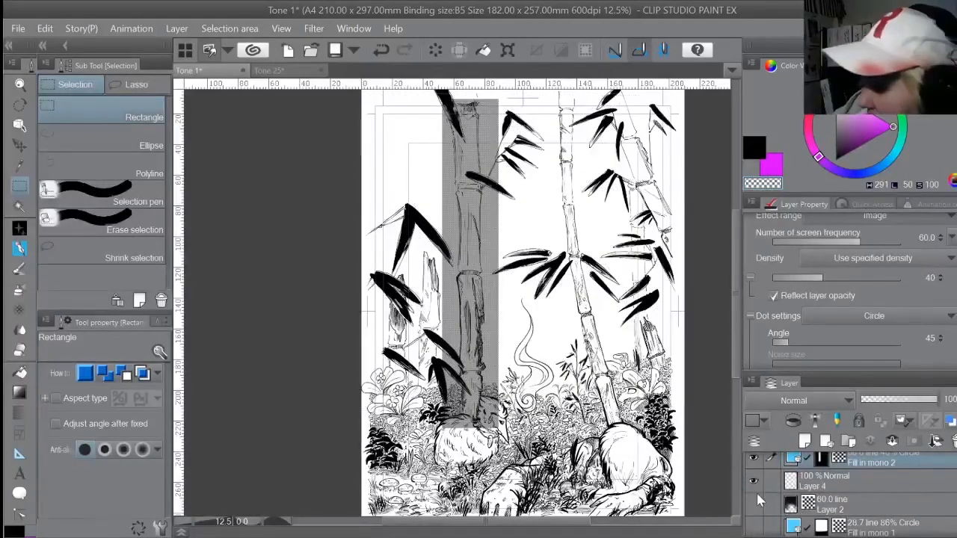
# Change the new stalk tone's dot setting to Line and set its angle to 90
pyautogui.hotkey('ctrl', '+')
pyautogui.hotkey('ctrl', '+')
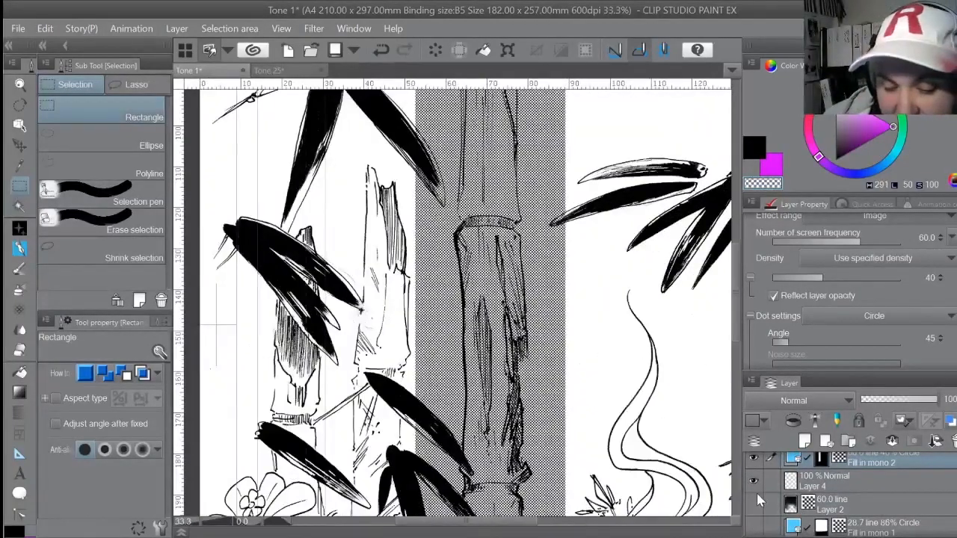
pyautogui.hotkey('ctrl', '+')
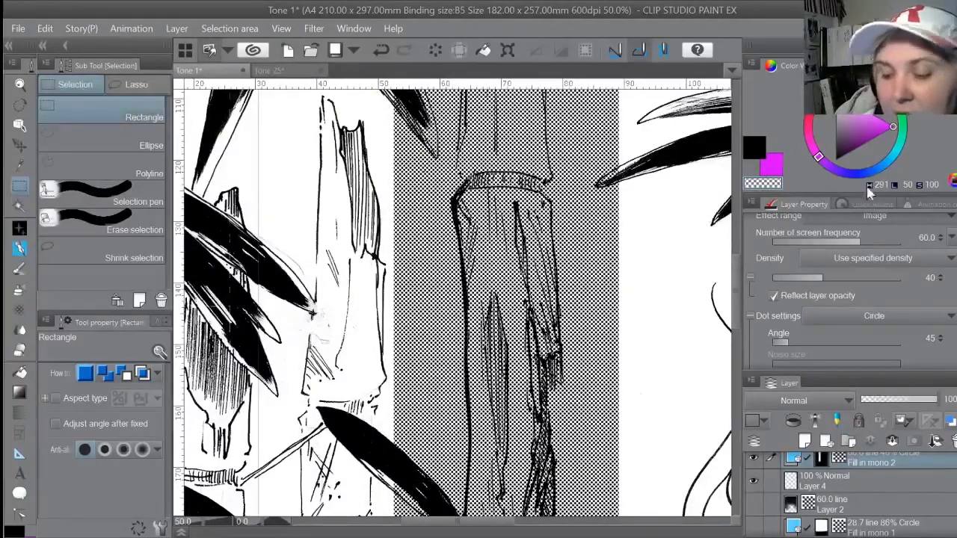
pyautogui.click(873, 377)
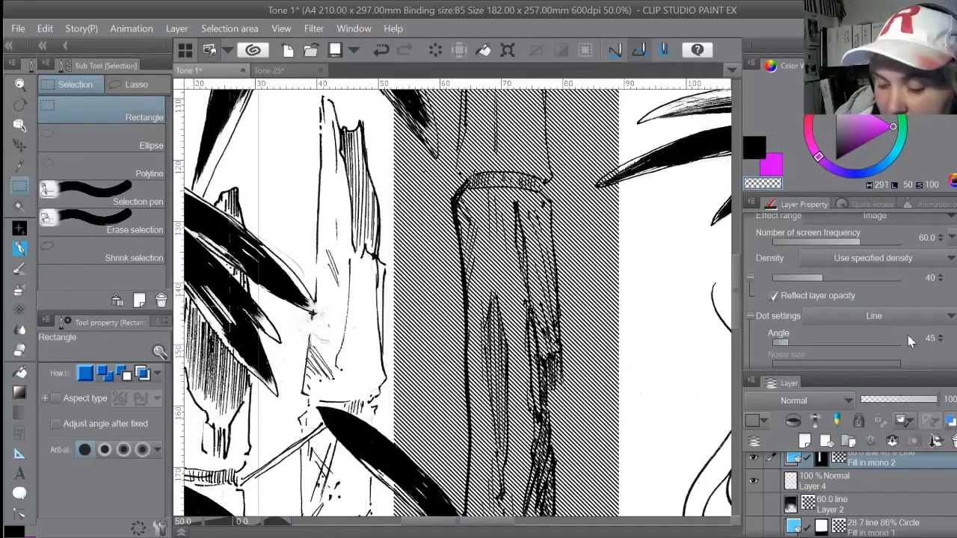
pyautogui.click(796, 342)
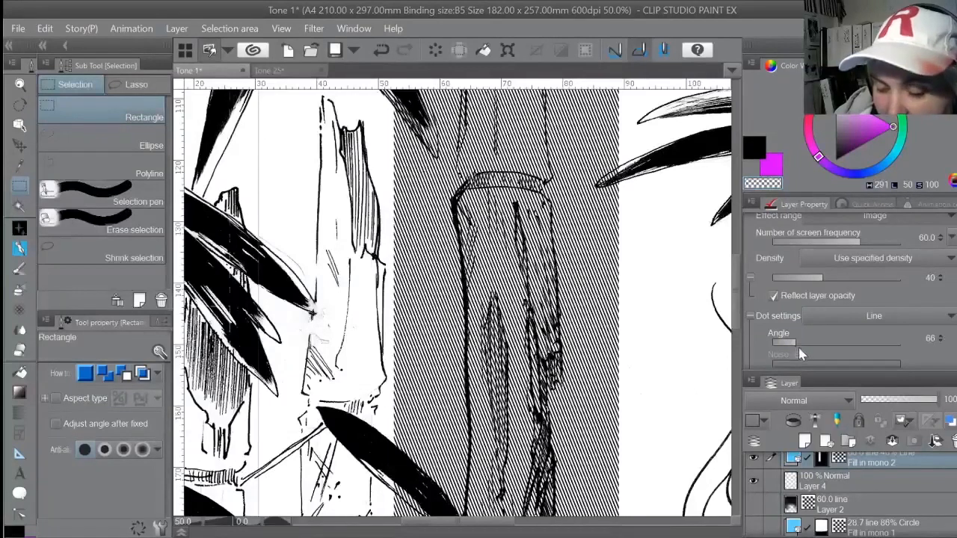
pyautogui.moveTo(799, 348); pyautogui.dragTo(840, 319)
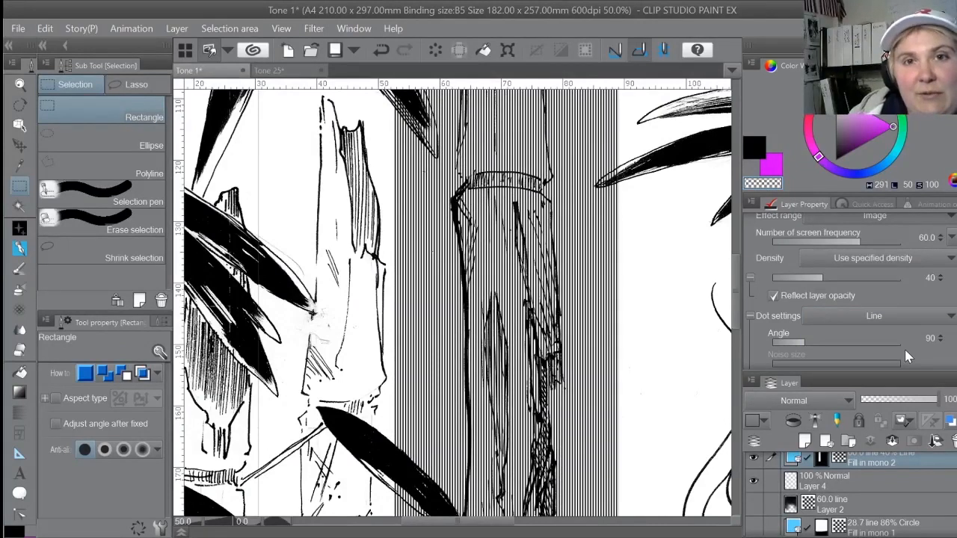
# Erase the line tone to the right of the bamboo stalk and part of it inside the stalk with the Hard eraser
pyautogui.click(20, 350)
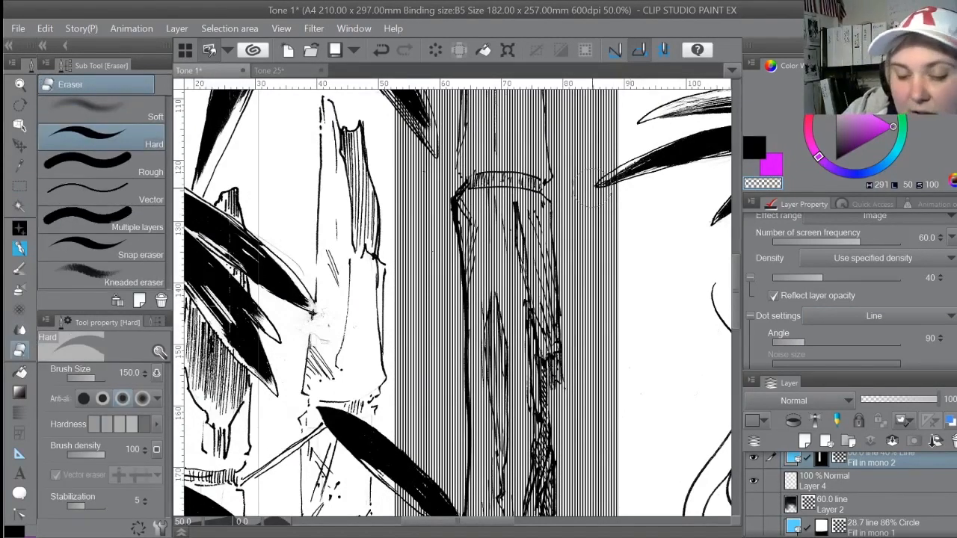
pyautogui.moveTo(622, 218)
pyautogui.mouseDown()
pyautogui.moveTo(580, 155)
pyautogui.moveTo(559, 185)
pyautogui.moveTo(560, 215)
pyautogui.moveTo(583, 182)
pyautogui.moveTo(597, 327)
pyautogui.moveTo(572, 245)
pyautogui.moveTo(593, 416)
pyautogui.moveTo(617, 259)
pyautogui.moveTo(609, 417)
pyautogui.moveTo(578, 500)
pyautogui.moveTo(570, 329)
pyautogui.moveTo(569, 493)
pyautogui.moveTo(602, 375)
pyautogui.moveTo(563, 235)
pyautogui.moveTo(561, 442)
pyautogui.mouseUp()
pyautogui.moveTo(549, 172)
pyautogui.mouseDown()
pyautogui.moveTo(497, 240)
pyautogui.moveTo(576, 120)
pyautogui.moveTo(609, 156)
pyautogui.mouseUp()
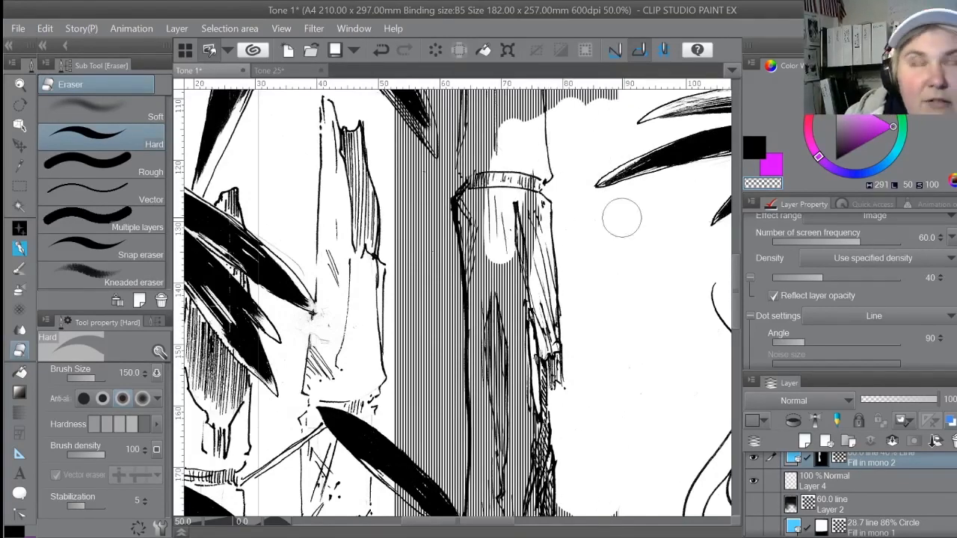
# Paint the erased line tone back inside the stalk's right side with the G-pen in black
pyautogui.click(23, 223)
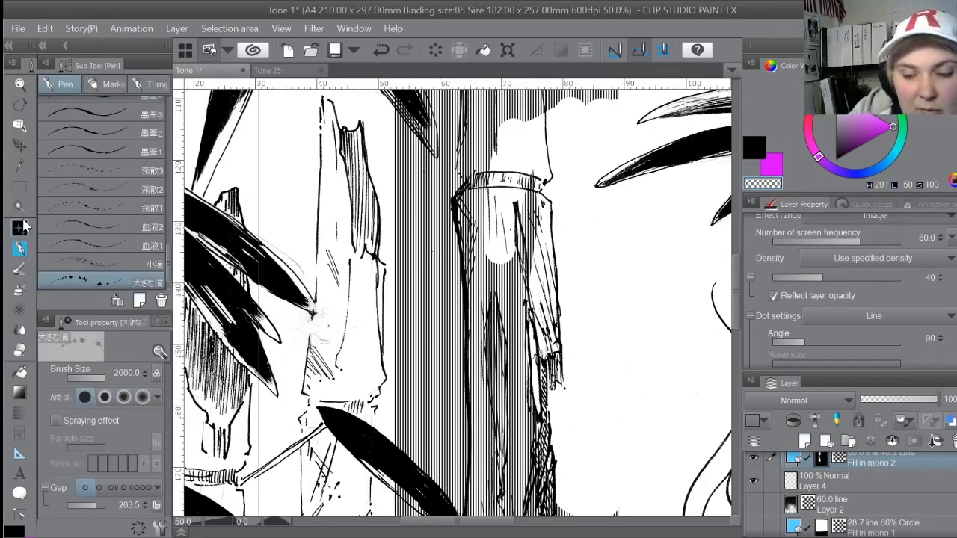
pyautogui.moveTo(849, 145); pyautogui.dragTo(837, 159)
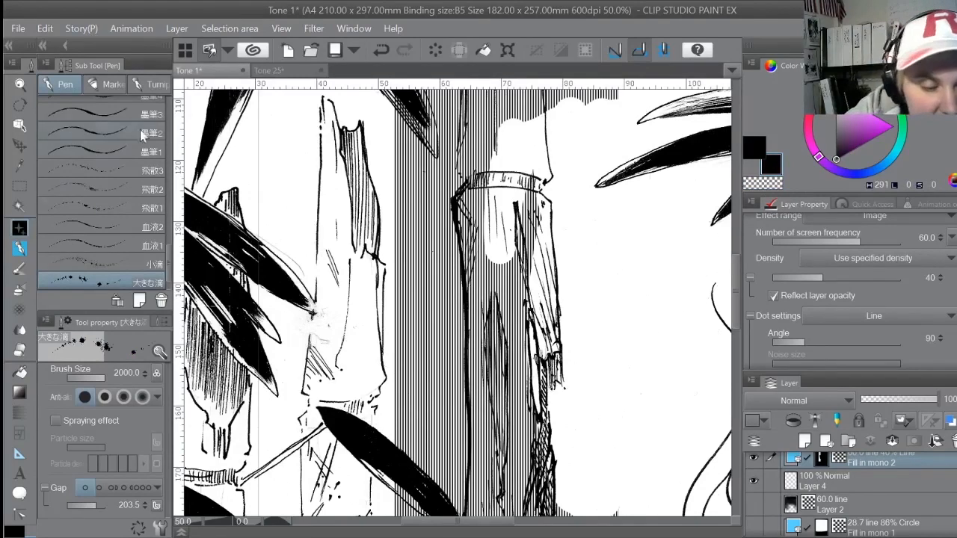
pyautogui.scroll(10, 149, 120)
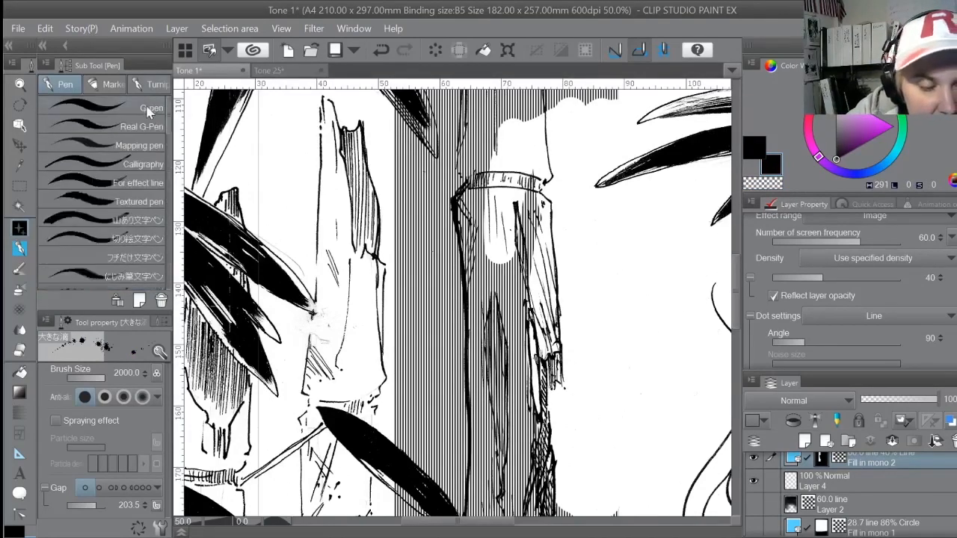
pyautogui.click(150, 108)
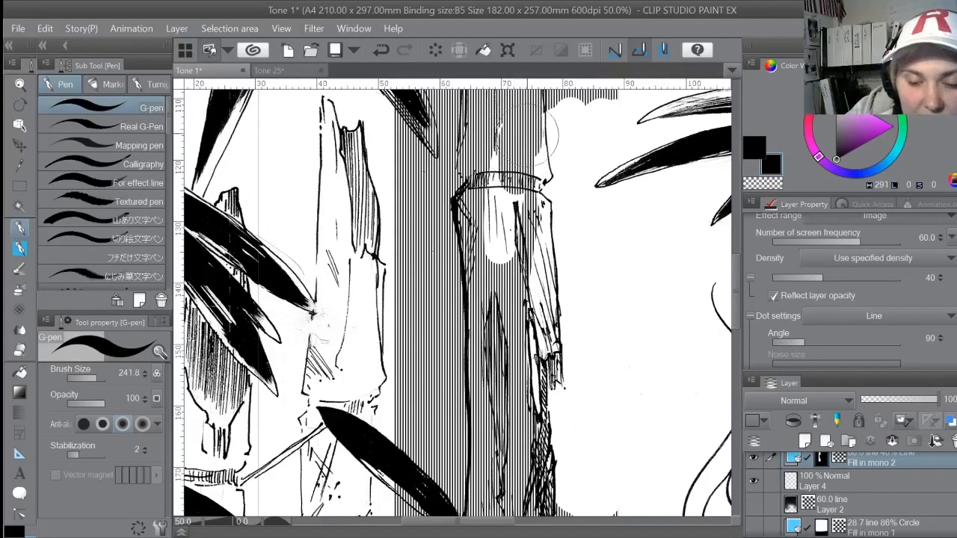
pyautogui.moveTo(552, 134)
pyautogui.mouseDown()
pyautogui.moveTo(536, 310)
pyautogui.moveTo(517, 306)
pyautogui.moveTo(493, 123)
pyautogui.moveTo(480, 292)
pyautogui.moveTo(562, 400)
pyautogui.mouseUp()
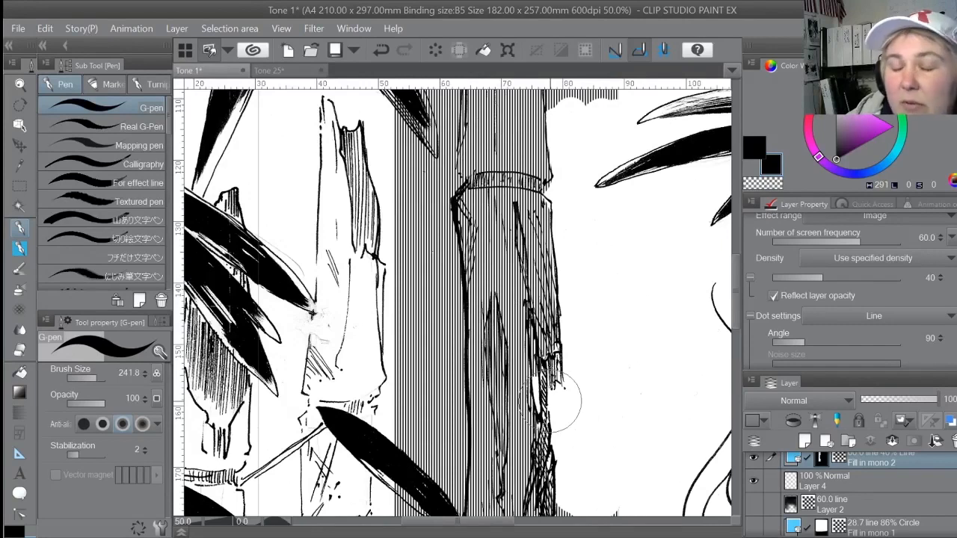
# Erase the line tone outside the stalk's left edge along its middle section with the Hard eraser
pyautogui.press('e')
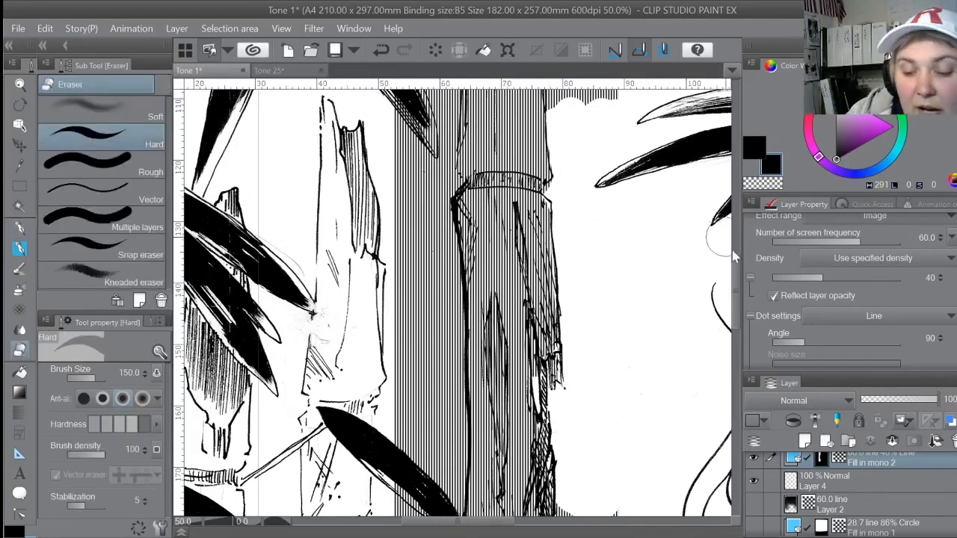
pyautogui.moveTo(736, 284); pyautogui.dragTo(742, 224)
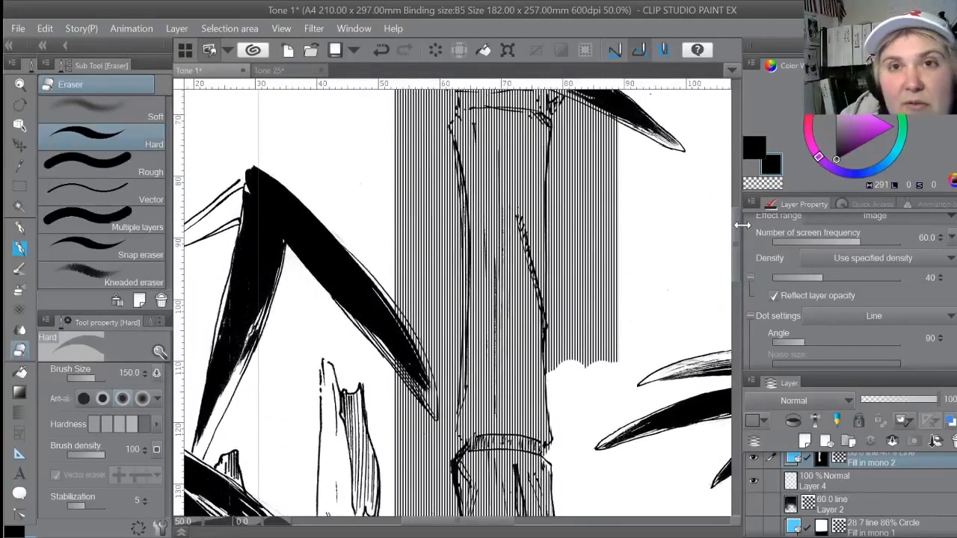
pyautogui.moveTo(389, 187)
pyautogui.mouseDown()
pyautogui.moveTo(392, 234)
pyautogui.moveTo(423, 242)
pyautogui.moveTo(439, 198)
pyautogui.moveTo(449, 201)
pyautogui.moveTo(427, 108)
pyautogui.moveTo(409, 150)
pyautogui.mouseUp()
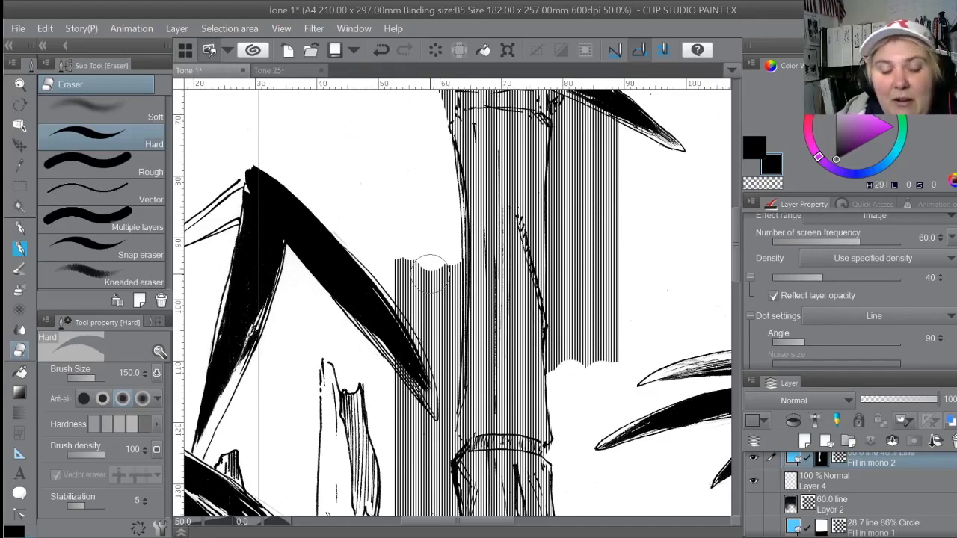
pyautogui.moveTo(429, 265)
pyautogui.mouseDown()
pyautogui.moveTo(448, 247)
pyautogui.moveTo(443, 445)
pyautogui.moveTo(431, 271)
pyautogui.moveTo(432, 462)
pyautogui.moveTo(407, 285)
pyautogui.moveTo(394, 410)
pyautogui.moveTo(388, 337)
pyautogui.moveTo(422, 505)
pyautogui.moveTo(444, 468)
pyautogui.mouseUp()
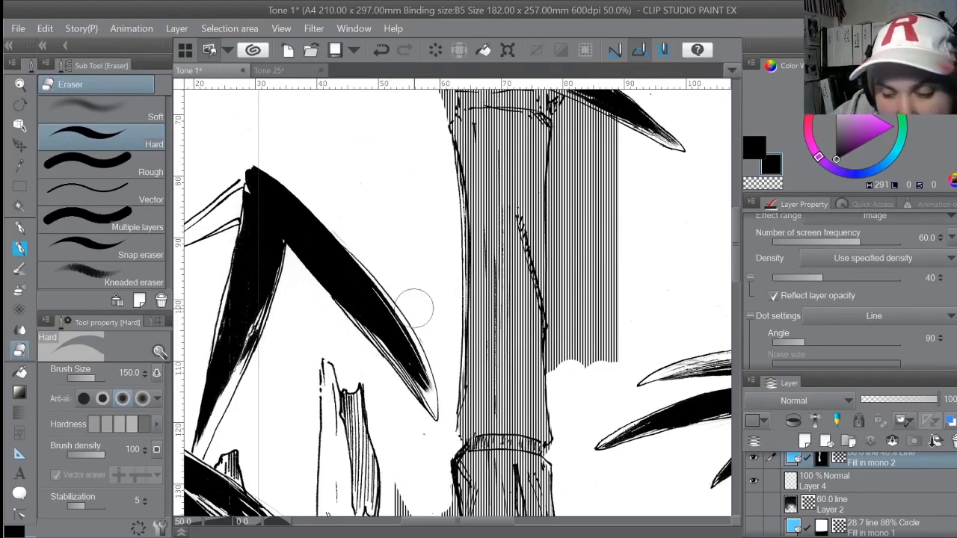
# Erase the excess line tone on both sides of the upper stalk, around the leaves and up to the stalk's top
pyautogui.scroll(4, 415, 307)
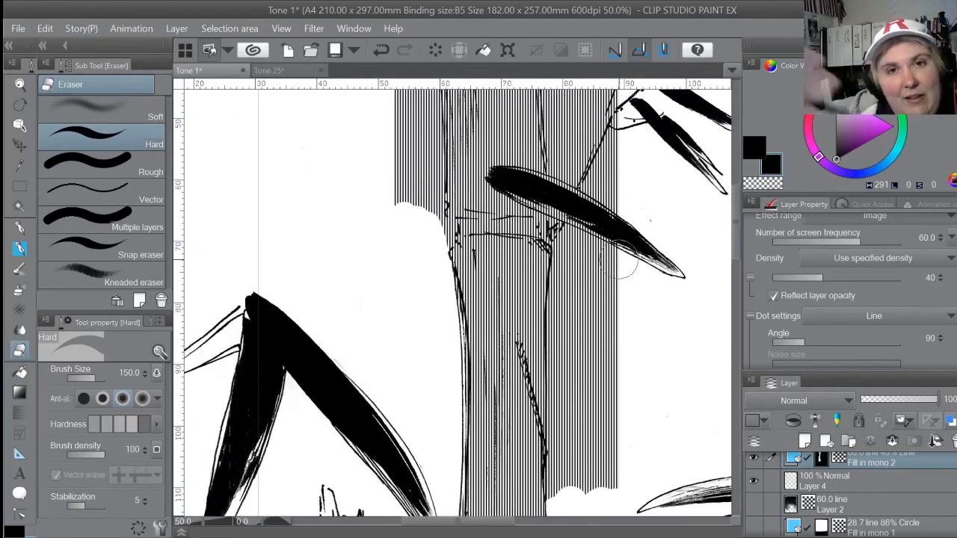
pyautogui.moveTo(619, 139)
pyautogui.mouseDown()
pyautogui.moveTo(612, 191)
pyautogui.moveTo(611, 142)
pyautogui.moveTo(588, 171)
pyautogui.moveTo(560, 137)
pyautogui.moveTo(565, 161)
pyautogui.moveTo(604, 183)
pyautogui.moveTo(558, 288)
pyautogui.moveTo(559, 495)
pyautogui.moveTo(564, 270)
pyautogui.mouseUp()
pyautogui.moveTo(612, 296)
pyautogui.mouseDown()
pyautogui.moveTo(598, 481)
pyautogui.moveTo(584, 293)
pyautogui.moveTo(602, 488)
pyautogui.moveTo(595, 359)
pyautogui.mouseUp()
pyautogui.scroll(5, 733, 243)
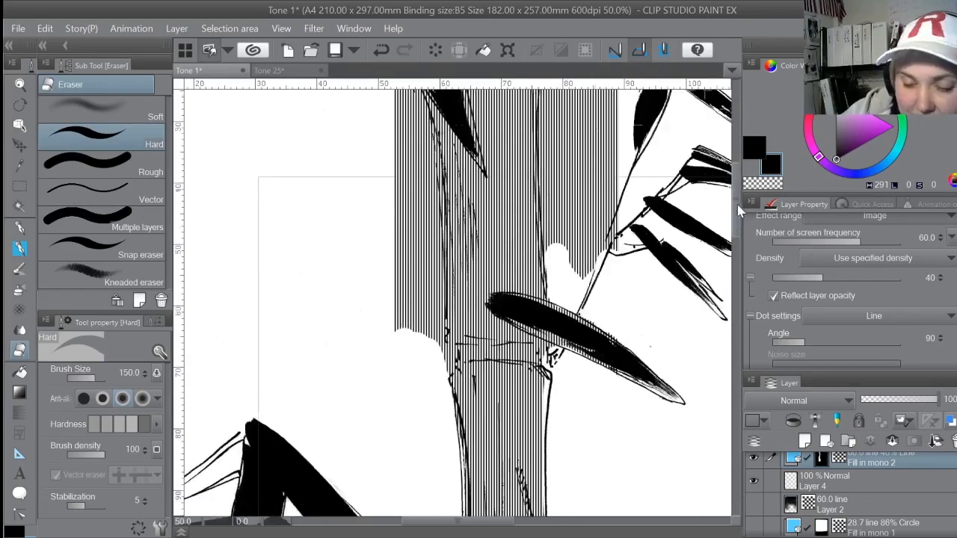
pyautogui.moveTo(590, 156)
pyautogui.mouseDown()
pyautogui.moveTo(568, 186)
pyautogui.moveTo(557, 273)
pyautogui.moveTo(577, 281)
pyautogui.moveTo(627, 252)
pyautogui.mouseUp()
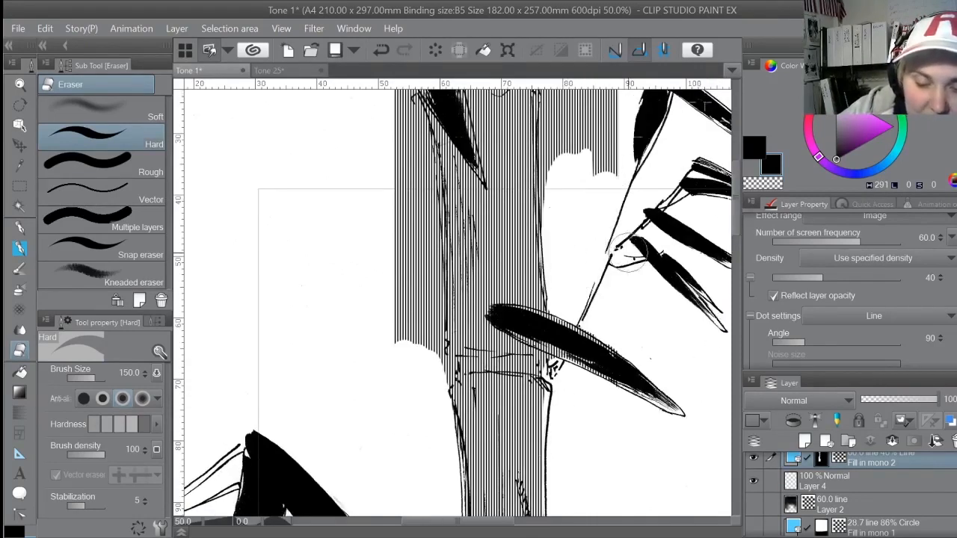
pyautogui.moveTo(426, 123)
pyautogui.mouseDown()
pyautogui.moveTo(431, 274)
pyautogui.moveTo(425, 356)
pyautogui.moveTo(409, 130)
pyautogui.moveTo(393, 203)
pyautogui.mouseUp()
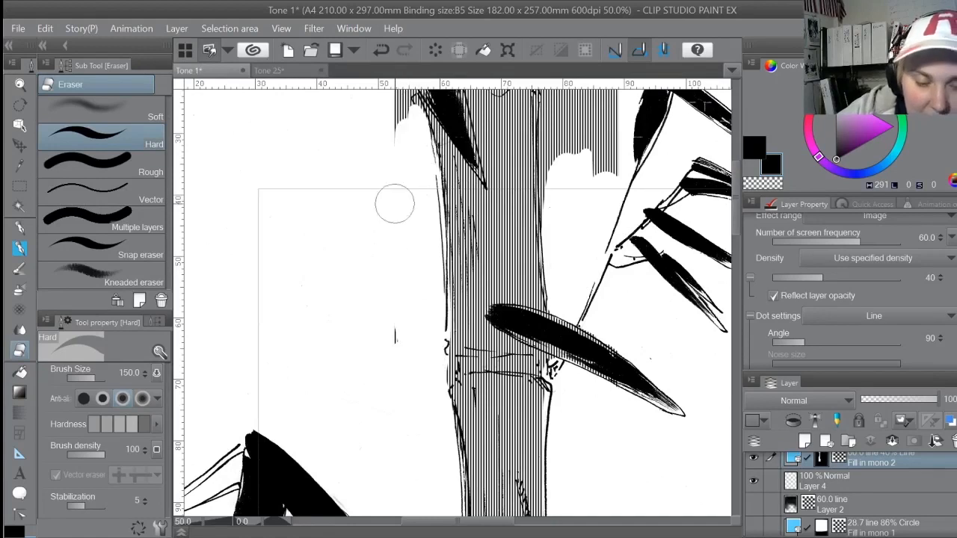
pyautogui.scroll(4, 742, 209)
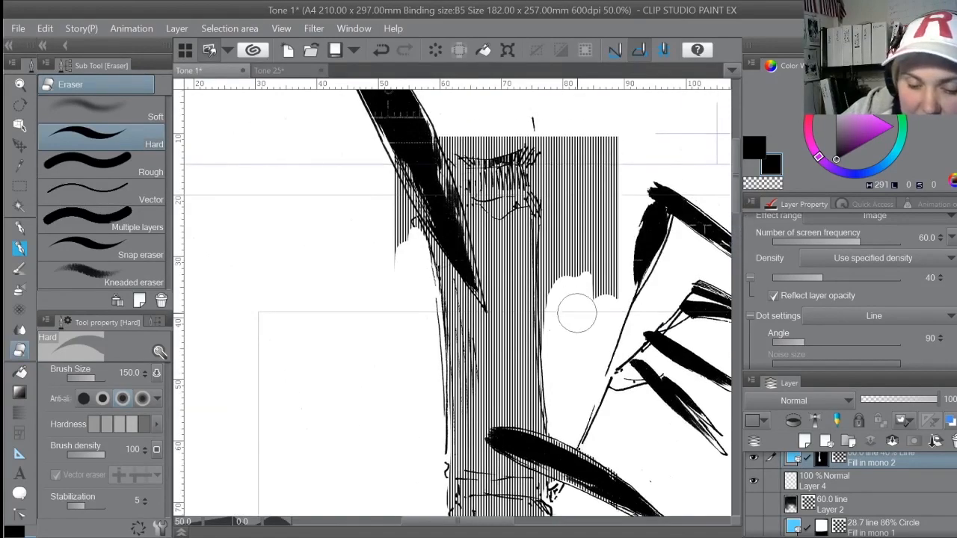
pyautogui.moveTo(566, 309)
pyautogui.mouseDown()
pyautogui.moveTo(544, 150)
pyautogui.moveTo(568, 273)
pyautogui.moveTo(590, 229)
pyautogui.moveTo(626, 367)
pyautogui.mouseUp()
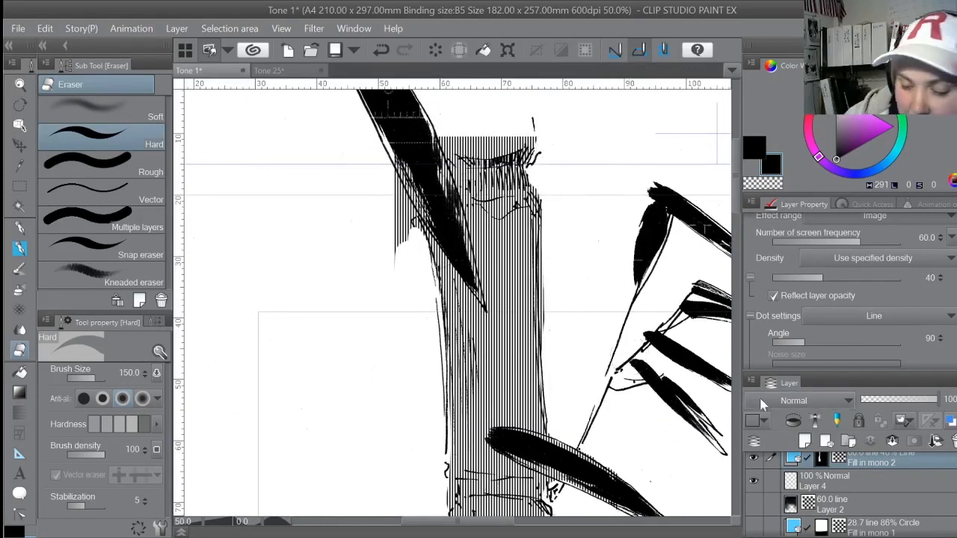
# Set the stalk line tone's screen frequency to 34.9
pyautogui.scroll(-1, 631, 318)
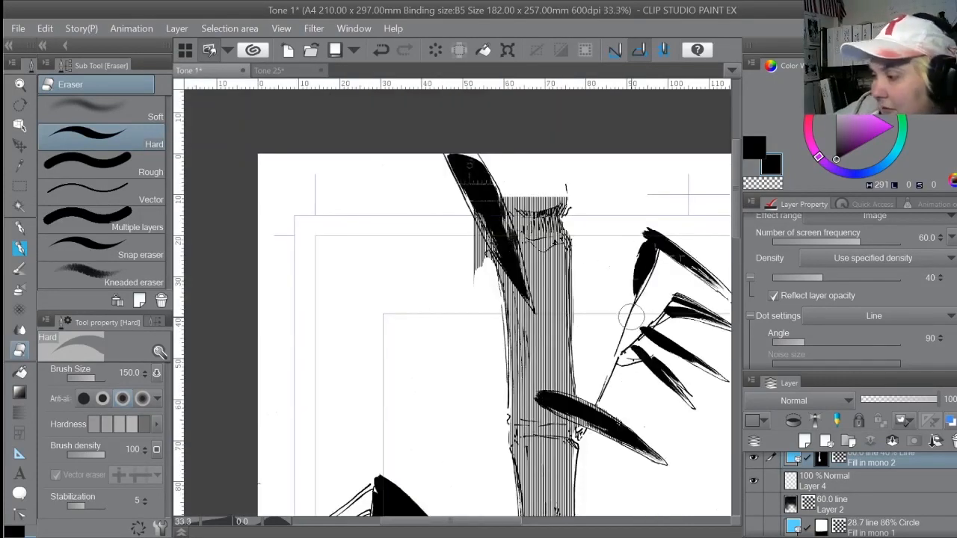
pyautogui.moveTo(736, 212); pyautogui.dragTo(736, 249)
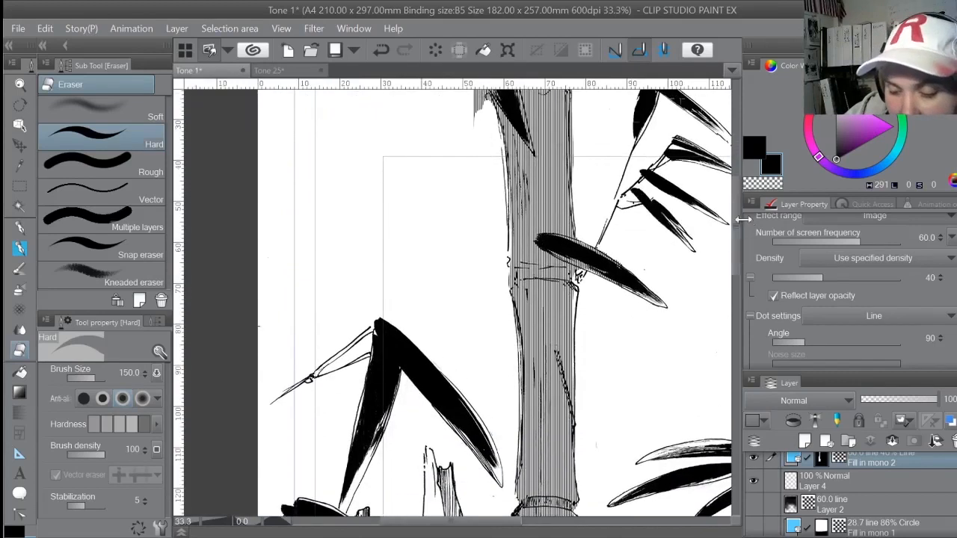
pyautogui.click(822, 242)
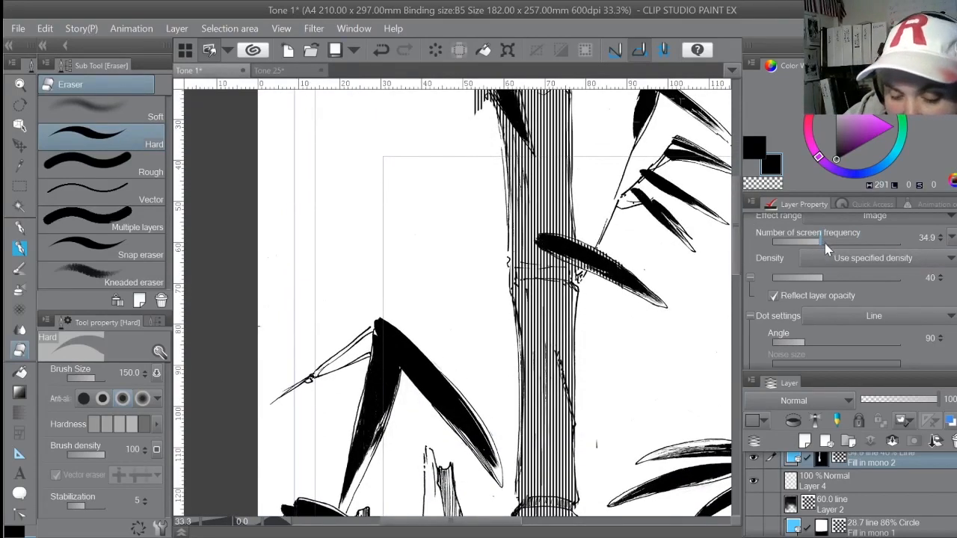
# Show the 28.7 line circle tone and the 60.0 line gradient tone layers again
pyautogui.click(755, 527)
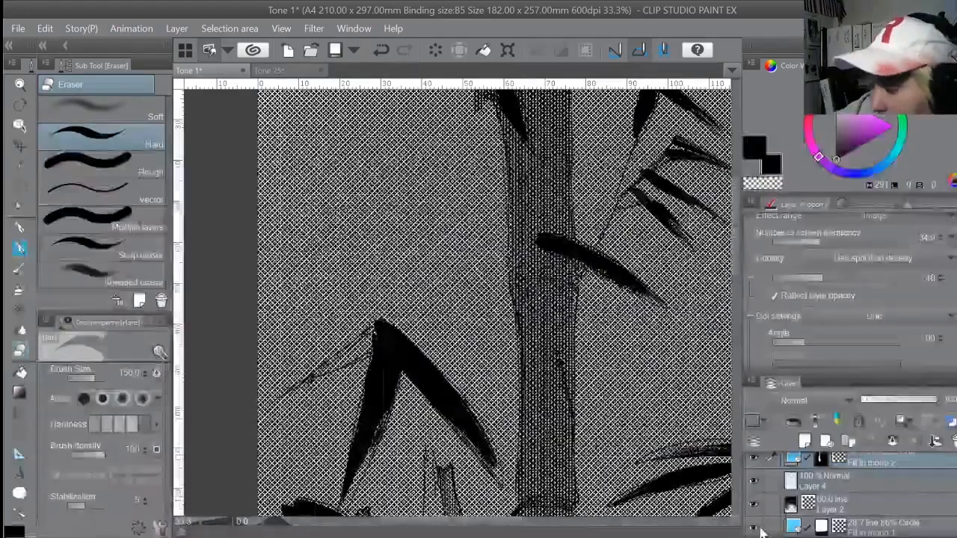
pyautogui.hotkey('ctrl', '-')
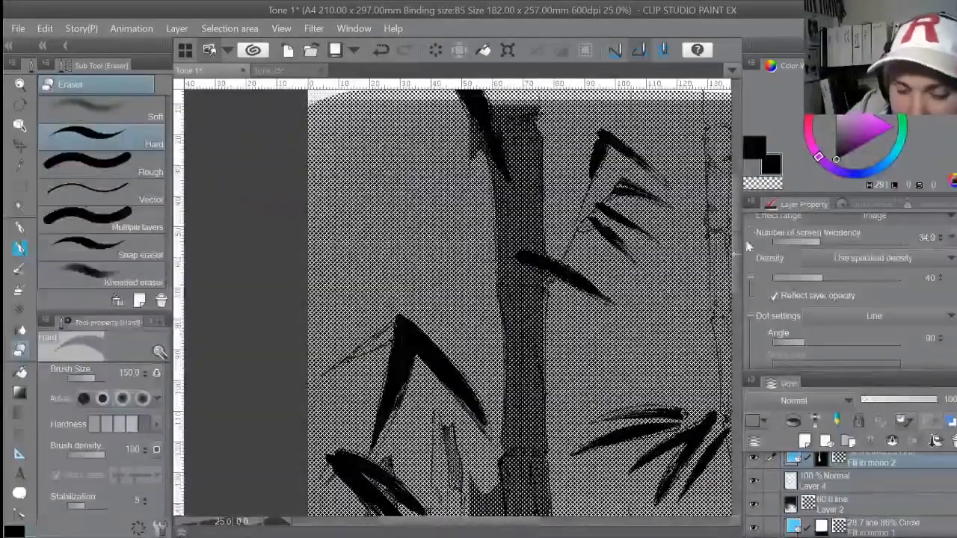
pyautogui.scroll(-2, 736, 239)
pyautogui.scroll(-2, 737, 240)
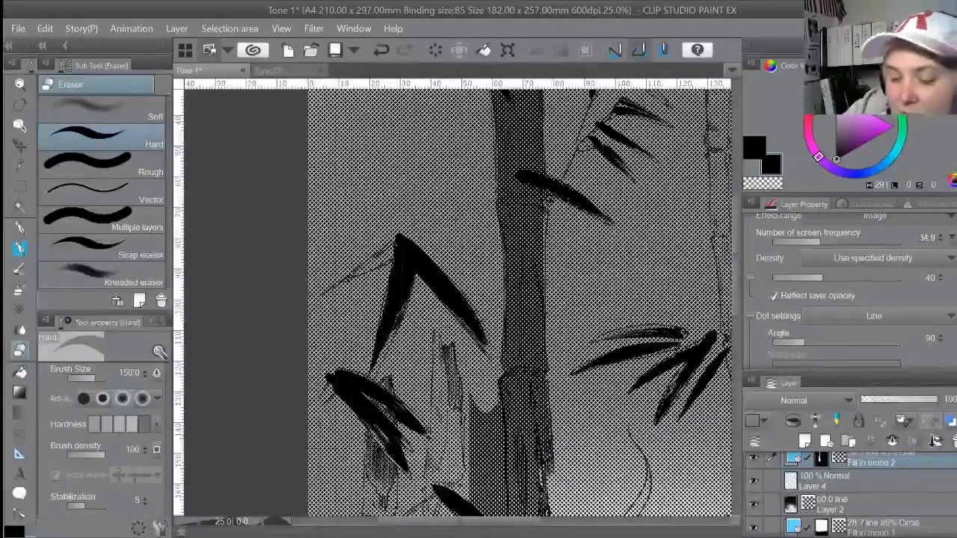
# Turn on the layer color effect for the stalk's line tone, with white as layer color and black as sub color
pyautogui.scroll(2, 851, 292)
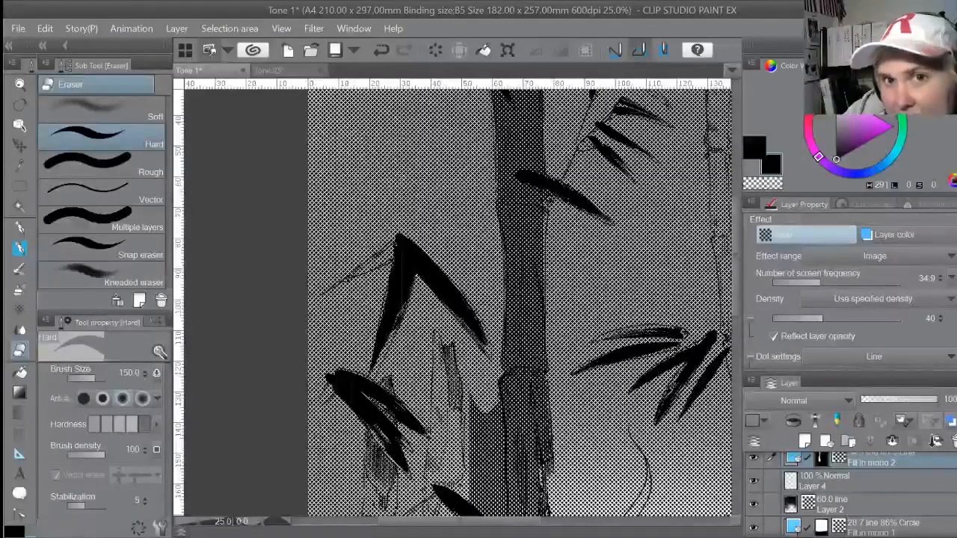
pyautogui.click(902, 234)
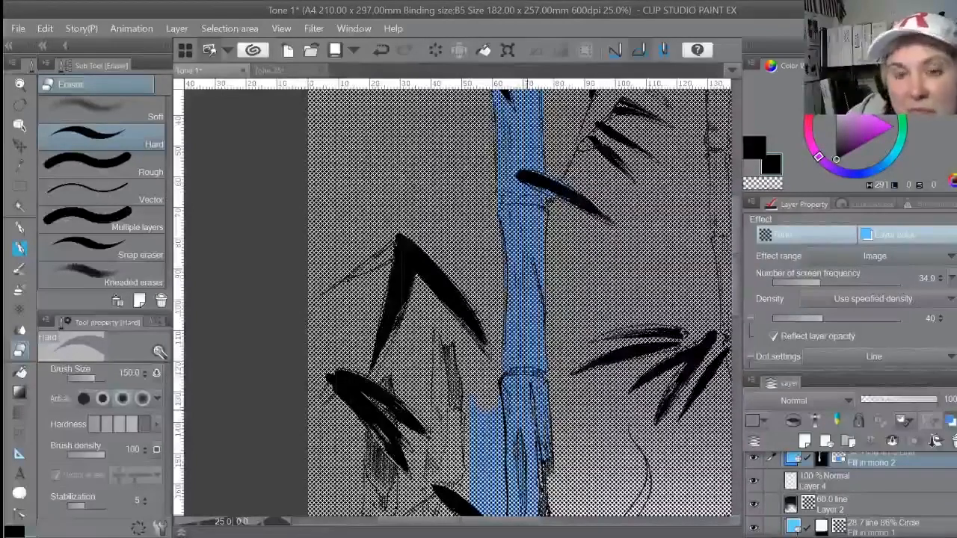
pyautogui.scroll(-5, 852, 292)
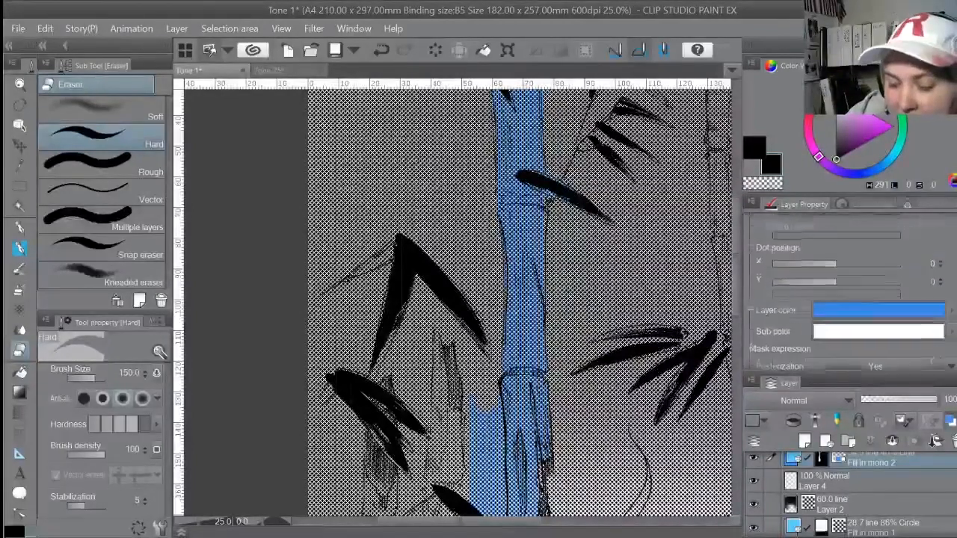
pyautogui.scroll(5, 852, 292)
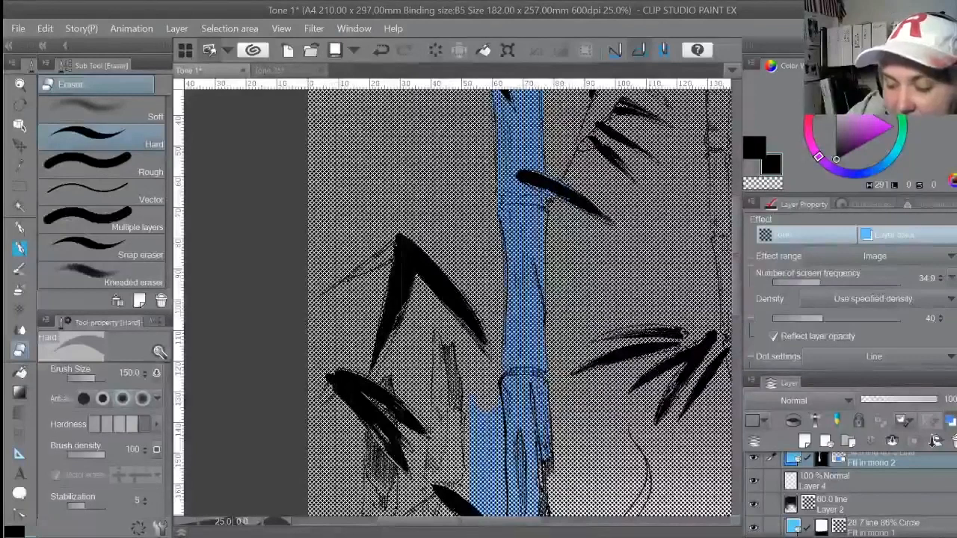
pyautogui.scroll(-5, 856, 314)
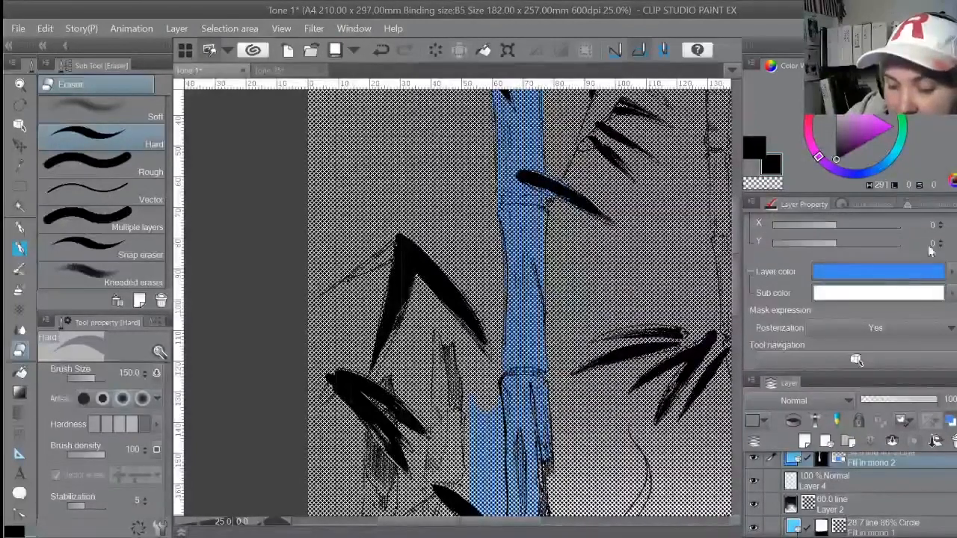
pyautogui.click(836, 101)
pyautogui.click(949, 271)
pyautogui.moveTo(865, 126); pyautogui.dragTo(835, 160)
pyautogui.click(876, 292)
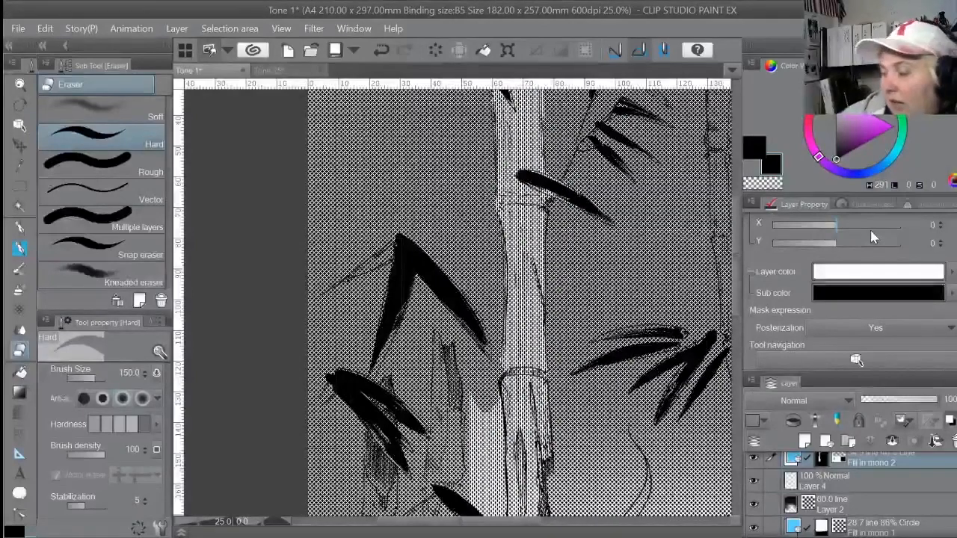
# Hide the 60.0 line gradient tone and the 28.7 line circle tone layers
pyautogui.hotkey('ctrl', '+')
pyautogui.hotkey('ctrl', '+')
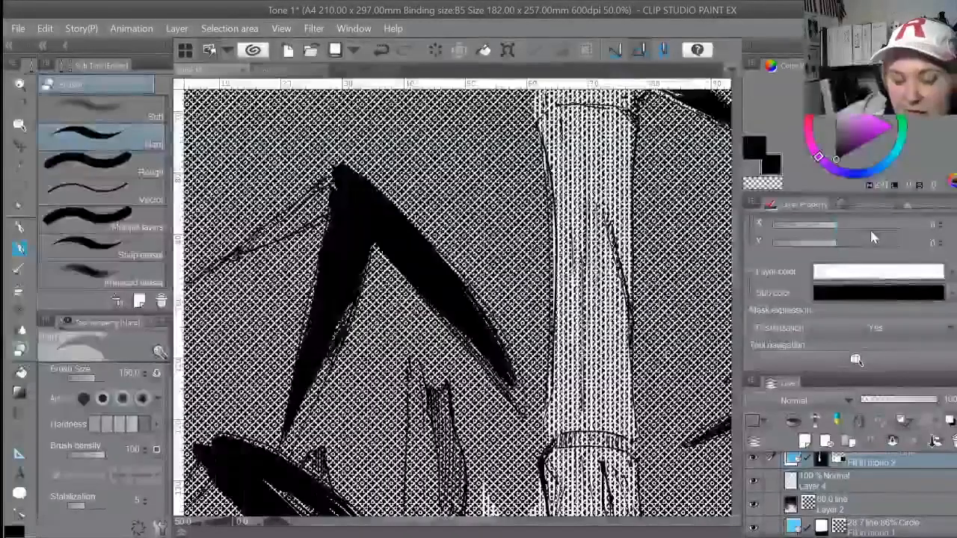
pyautogui.hotkey('ctrl', '+')
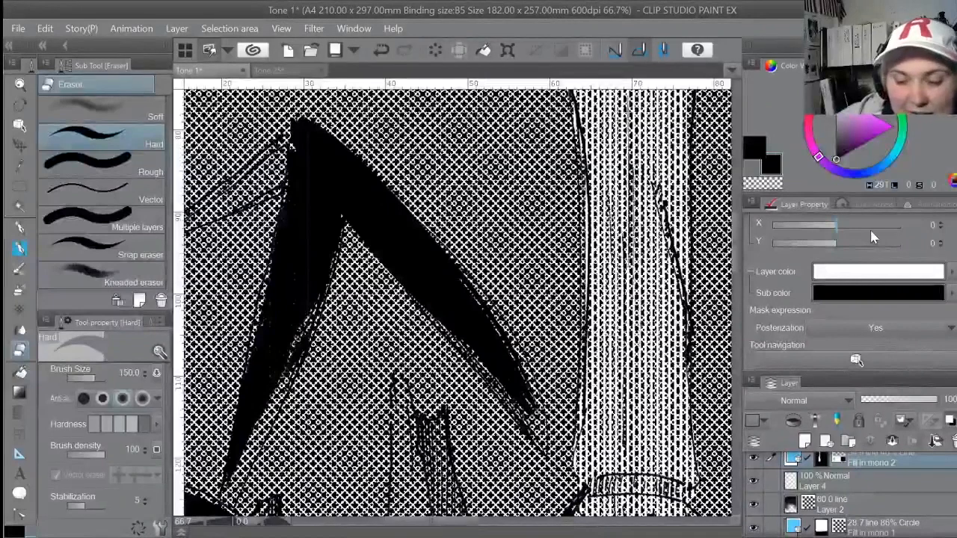
pyautogui.scroll(-2, 849, 493)
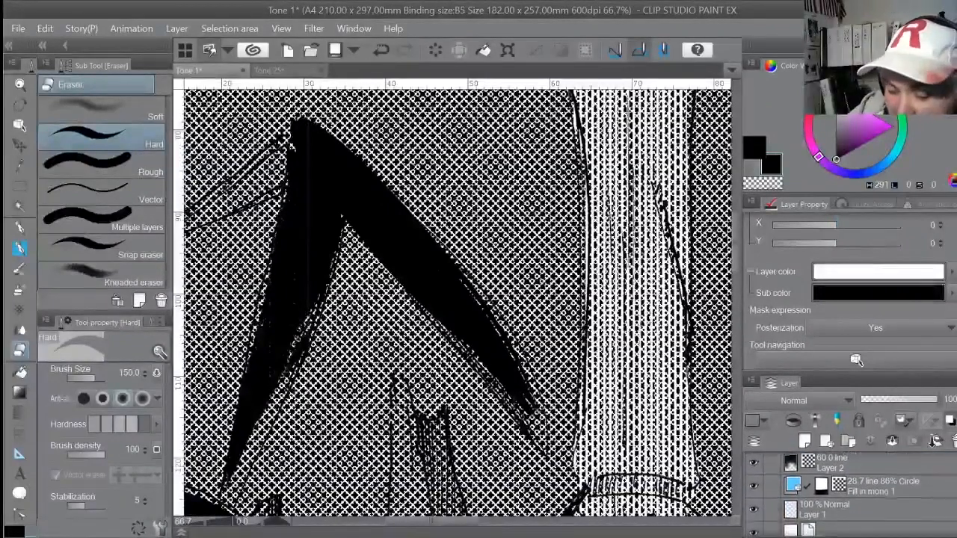
pyautogui.click(754, 462)
pyautogui.click(755, 485)
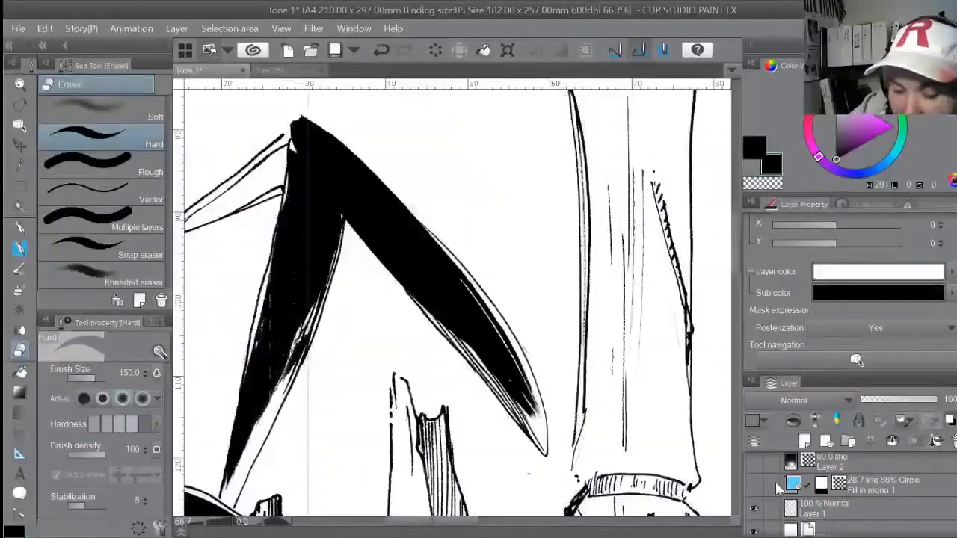
# Add a new raster layer directly above Layer 1 and choose purple (H 291, L 46, S 62) as the drawing color for a rectangular selection
pyautogui.hotkey('ctrl', '-')
pyautogui.hotkey('ctrl', '-')
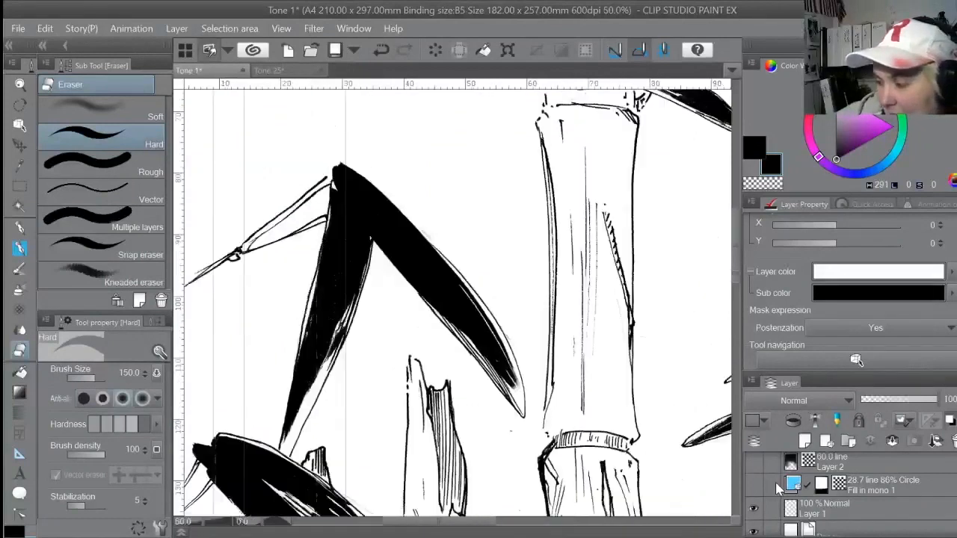
pyautogui.click(805, 441)
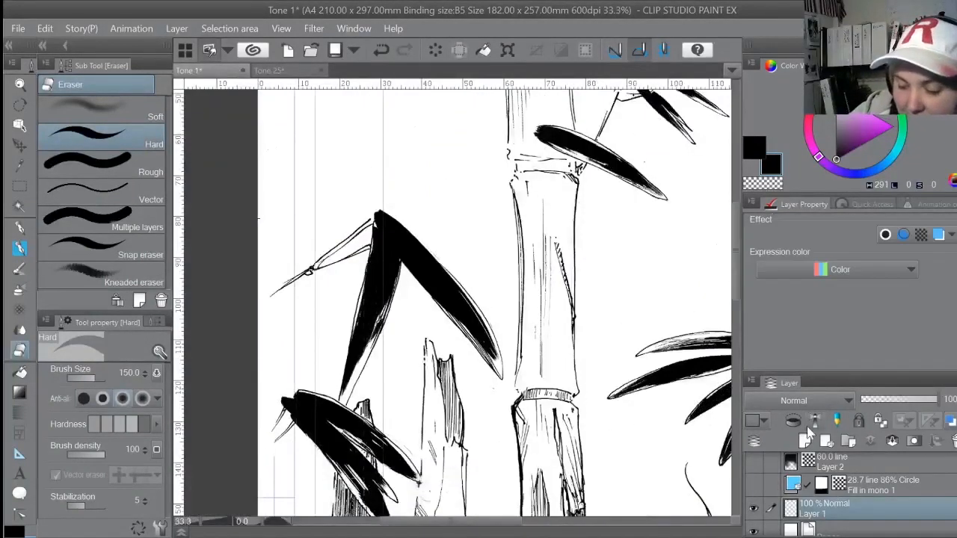
pyautogui.click(19, 229)
pyautogui.click(20, 182)
pyautogui.click(868, 128)
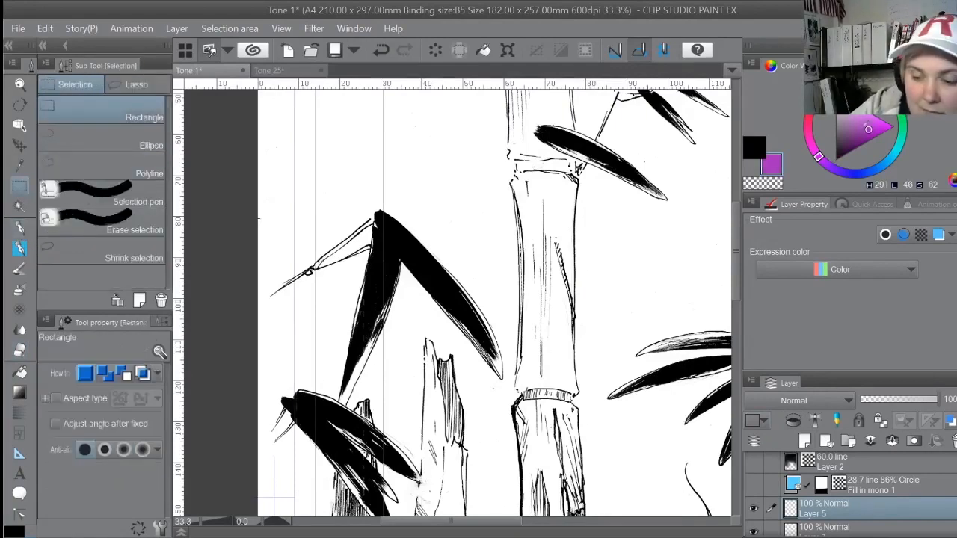
# Fill a rectangle about 97 x 69 mm across the leaves and middle stalk with purple, then deselect it
pyautogui.moveTo(299, 145); pyautogui.dragTo(698, 428)
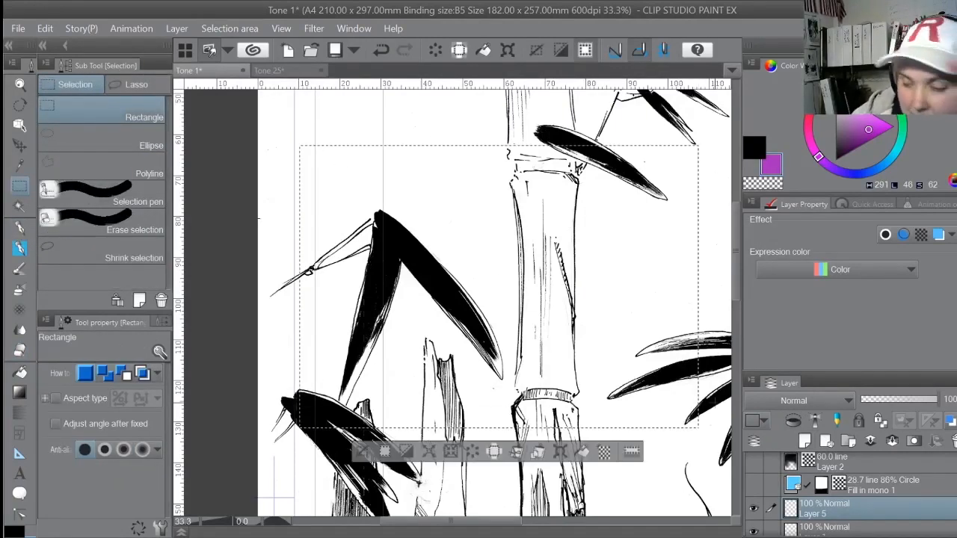
pyautogui.hotkey('alt', 'BackSpace')
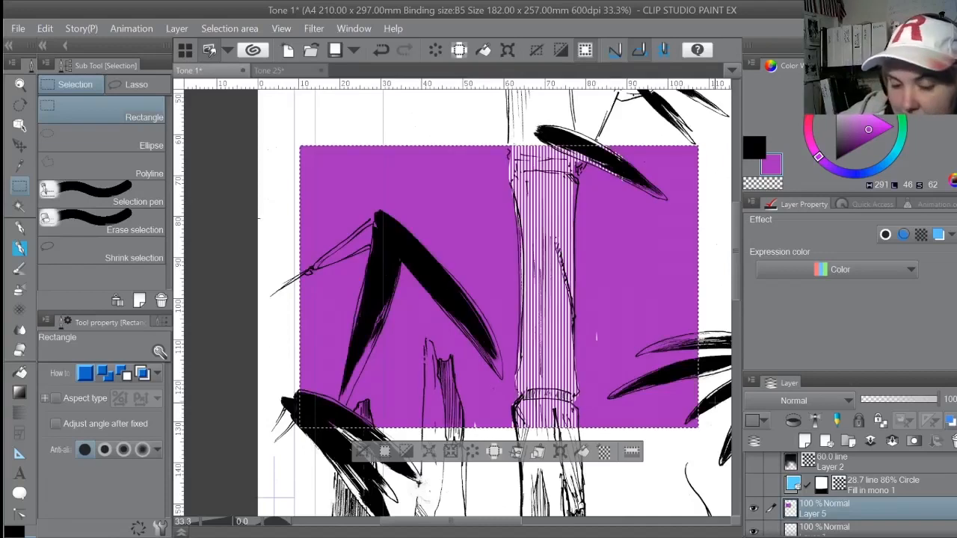
pyautogui.hotkey('ctrl', 'd')
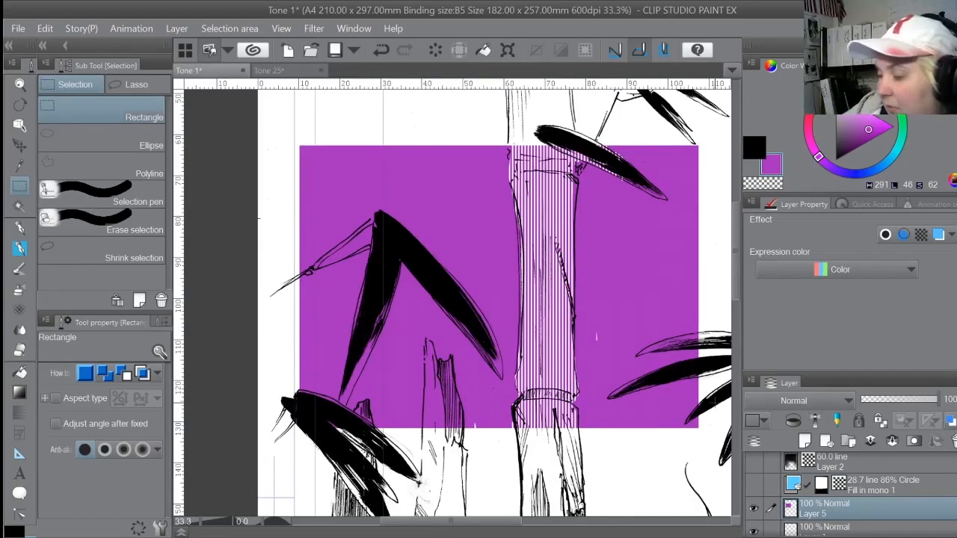
pyautogui.scroll(1, 714, 401)
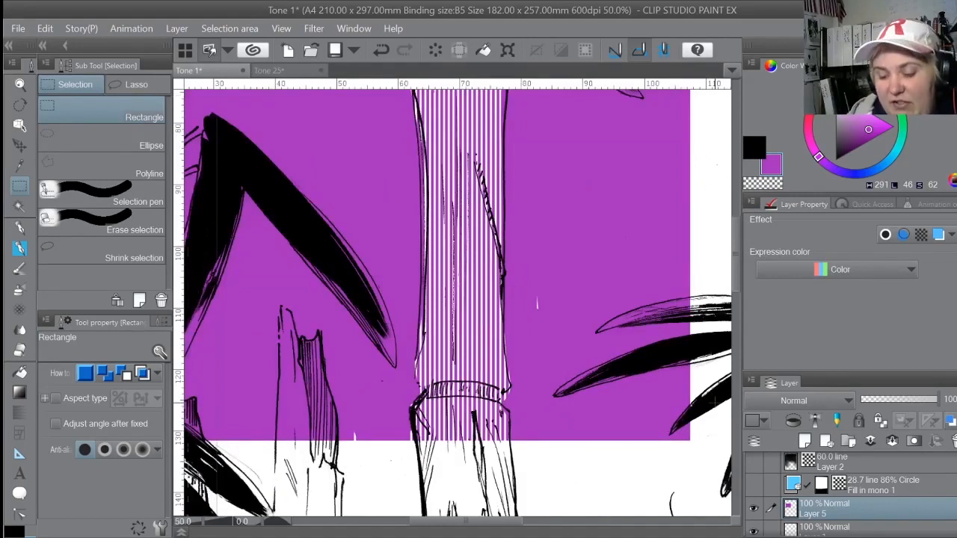
# Show the Layer 2 gradient, turn off its tone effect, and show the 28.7 line circle tone over the purple
pyautogui.click(753, 463)
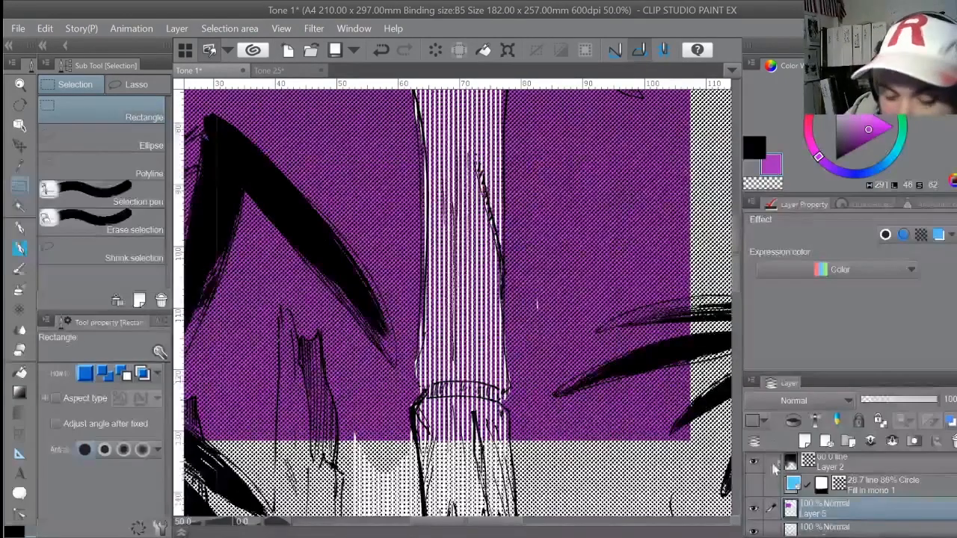
pyautogui.click(821, 467)
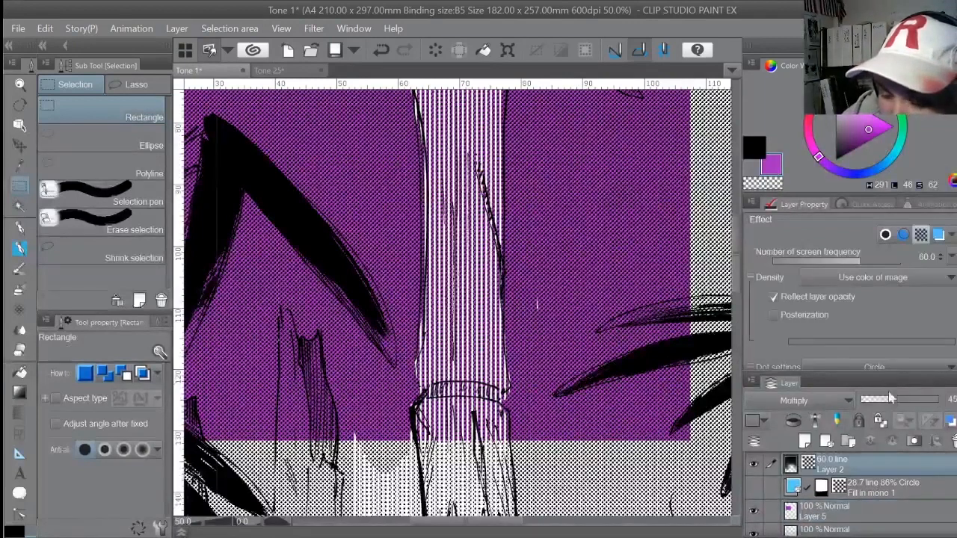
pyautogui.click(922, 238)
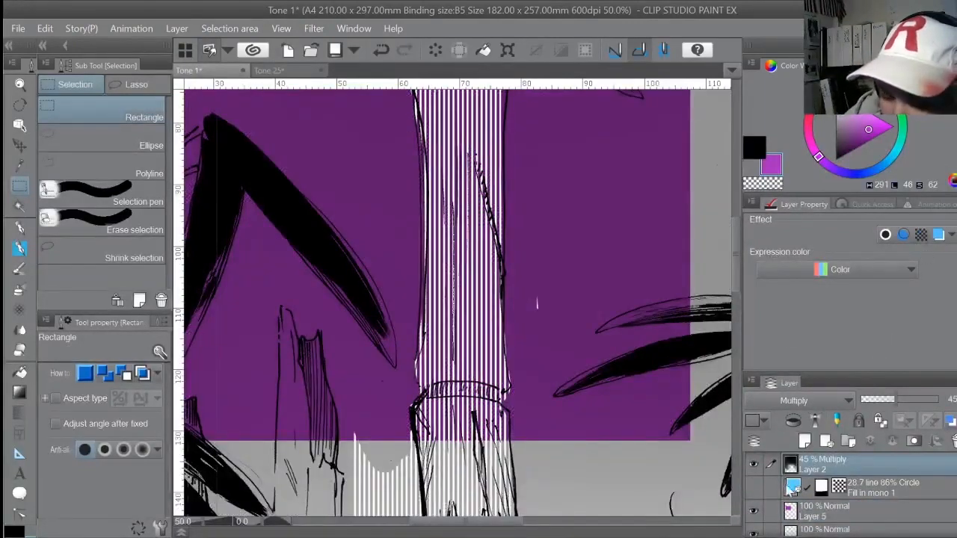
pyautogui.click(756, 487)
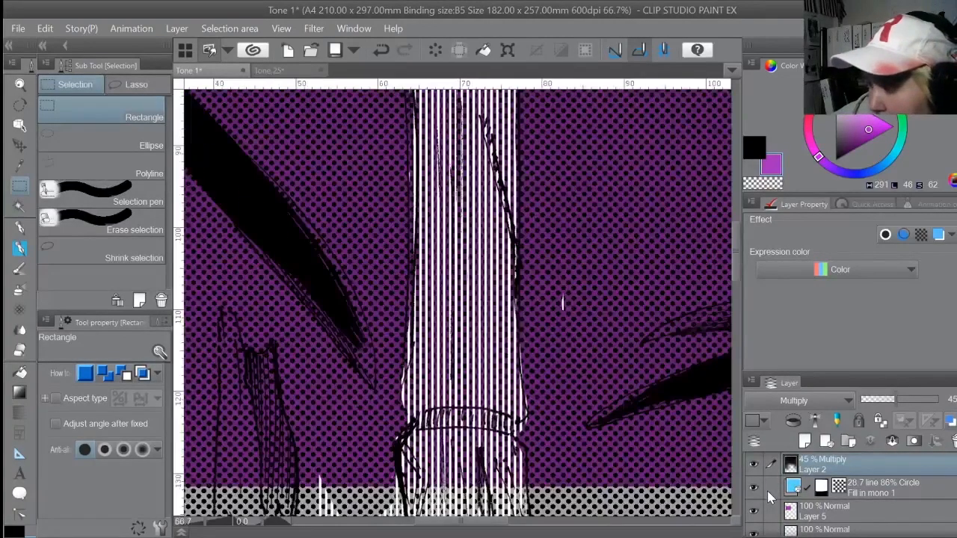
pyautogui.hotkey('ctrl', '-')
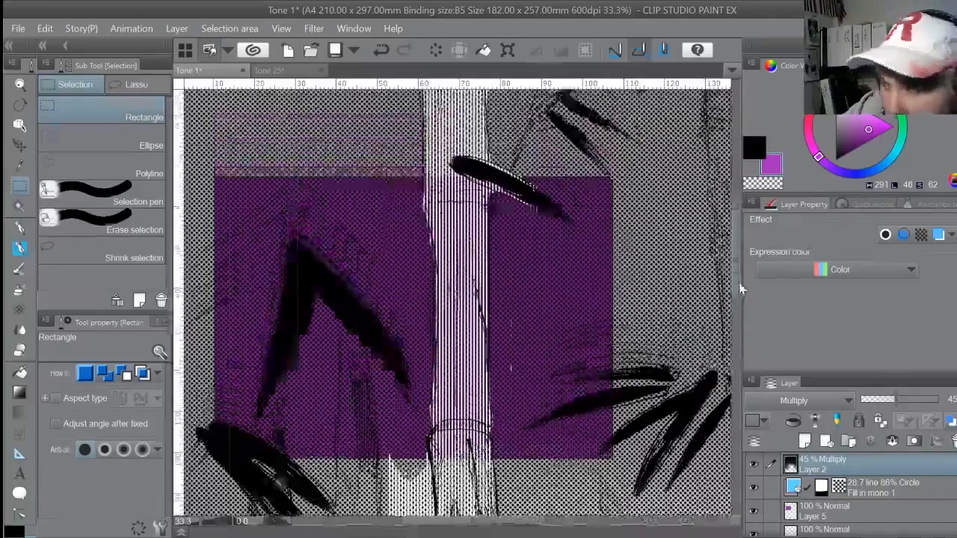
pyautogui.moveTo(740, 283)
pyautogui.mouseDown()
pyautogui.moveTo(742, 259)
pyautogui.moveTo(744, 285)
pyautogui.mouseUp()
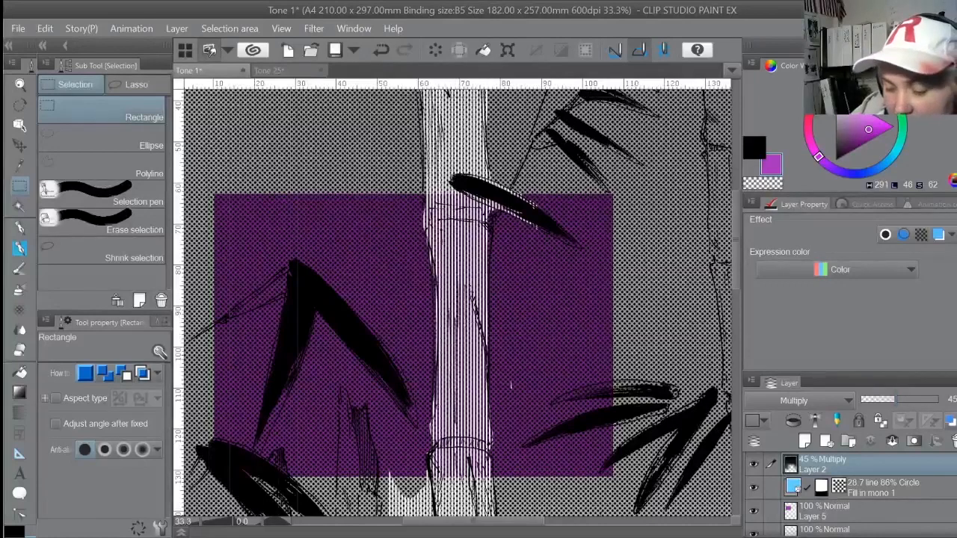
# Load the mask of the stalk's 34.9 line tone as a selection and add a new raster layer above Layer 4
pyautogui.scroll(3, 827, 490)
pyautogui.click(827, 487)
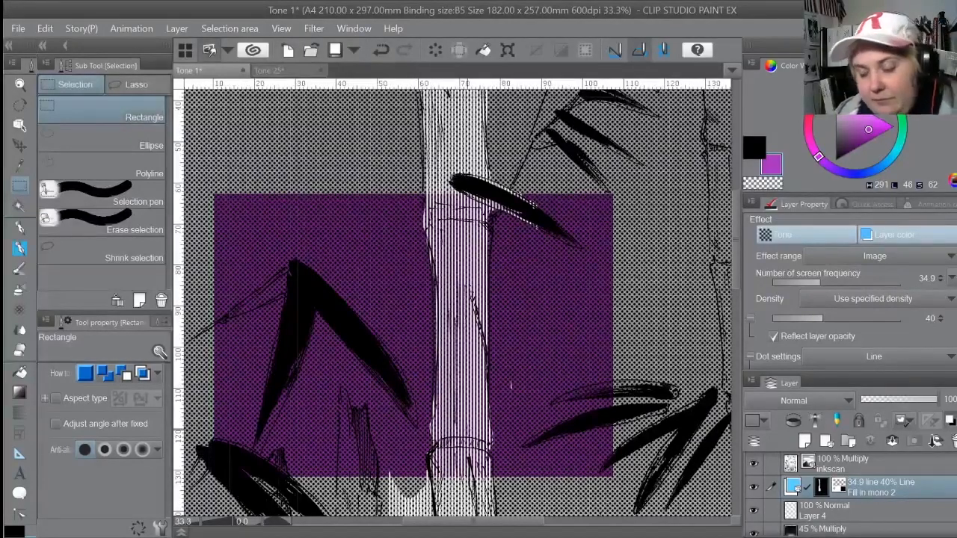
pyautogui.keyDown('ctrl'); pyautogui.click(821, 488); pyautogui.keyUp('ctrl')
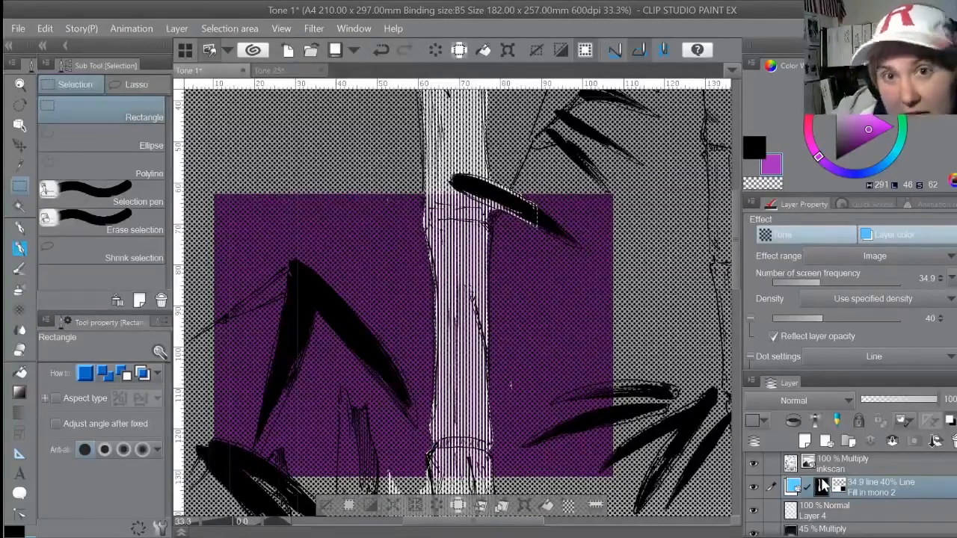
pyautogui.hotkey('ctrl', '-')
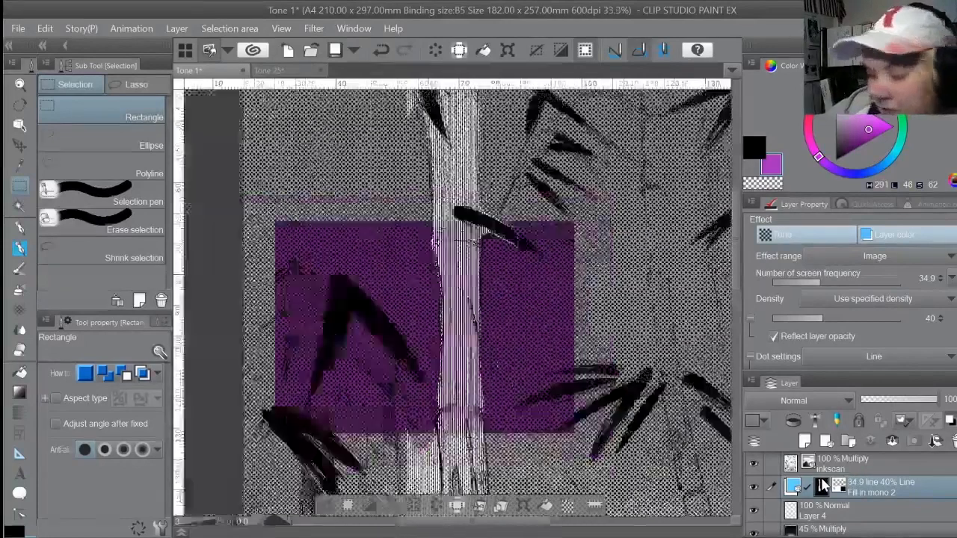
pyautogui.click(822, 509)
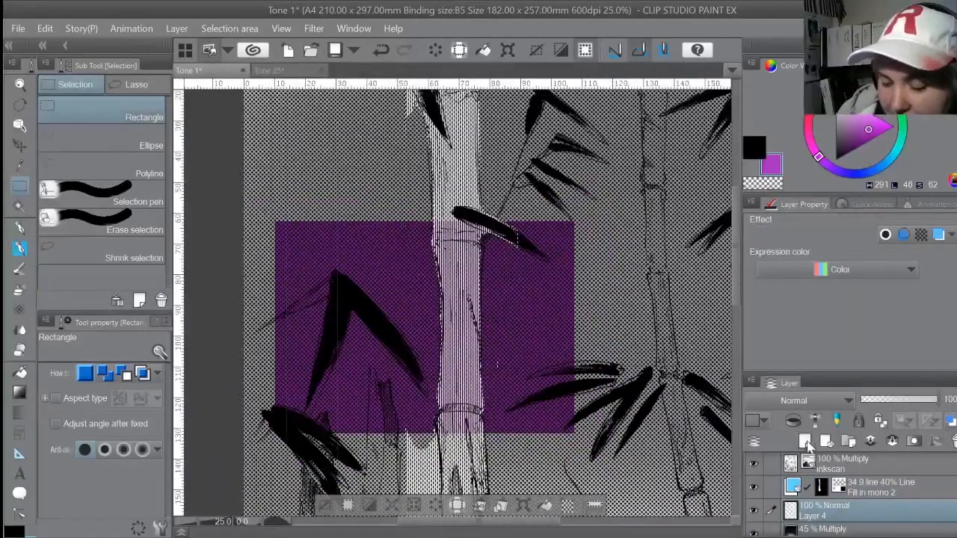
pyautogui.click(804, 441)
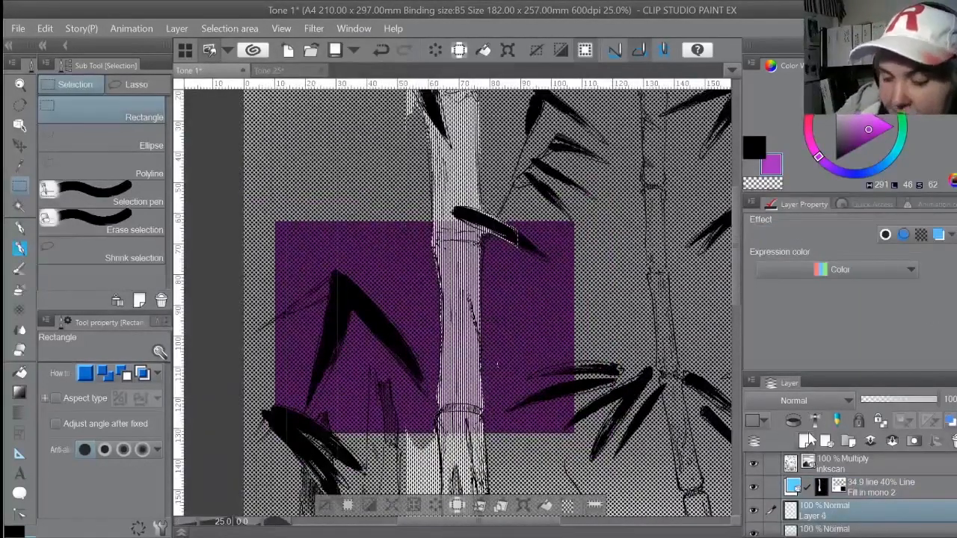
# Fill the selected stalk with green (H 125, L 60, S 68), deselect it, and hide the 34.9 line tone layer
pyautogui.click(897, 110)
pyautogui.click(860, 123)
pyautogui.moveTo(861, 123); pyautogui.dragTo(867, 120)
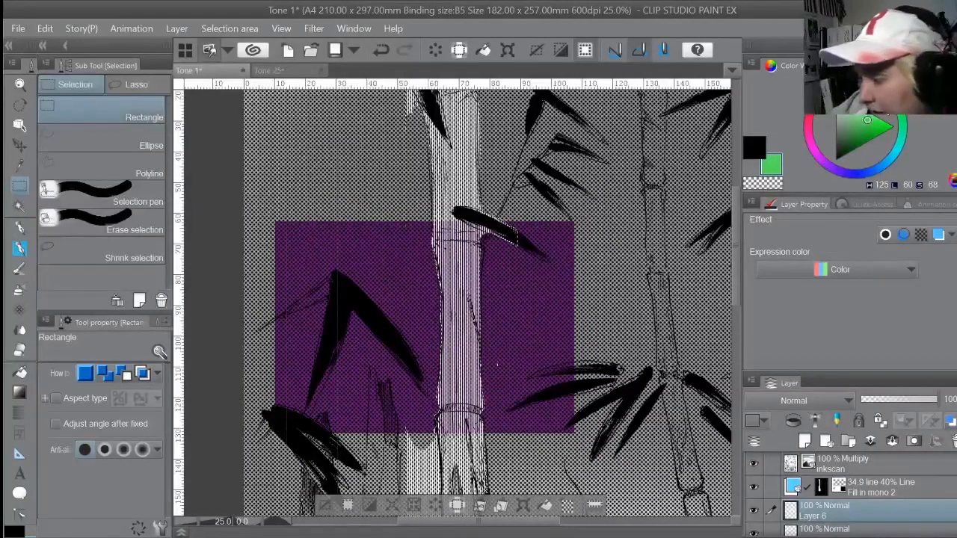
pyautogui.hotkey('alt', 'Delete')
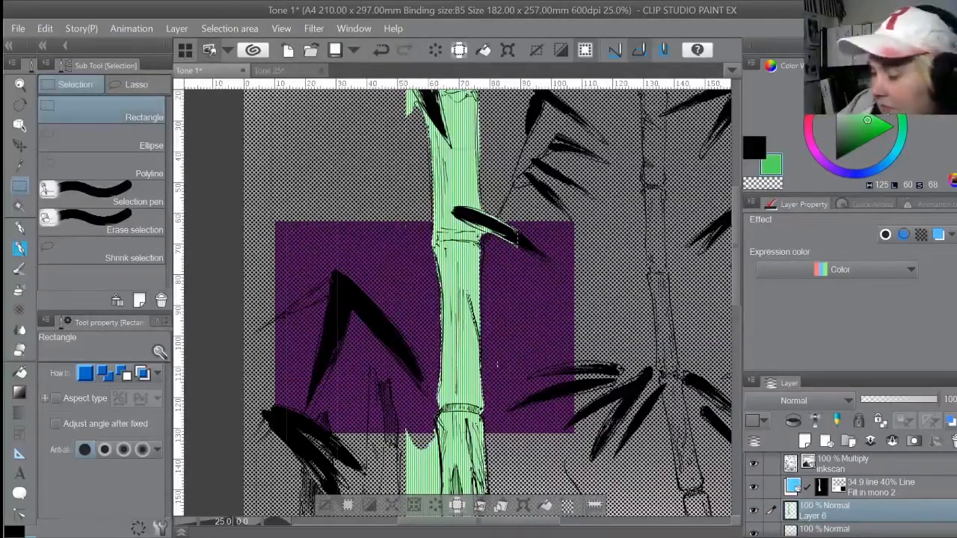
pyautogui.hotkey('ctrl', 'd')
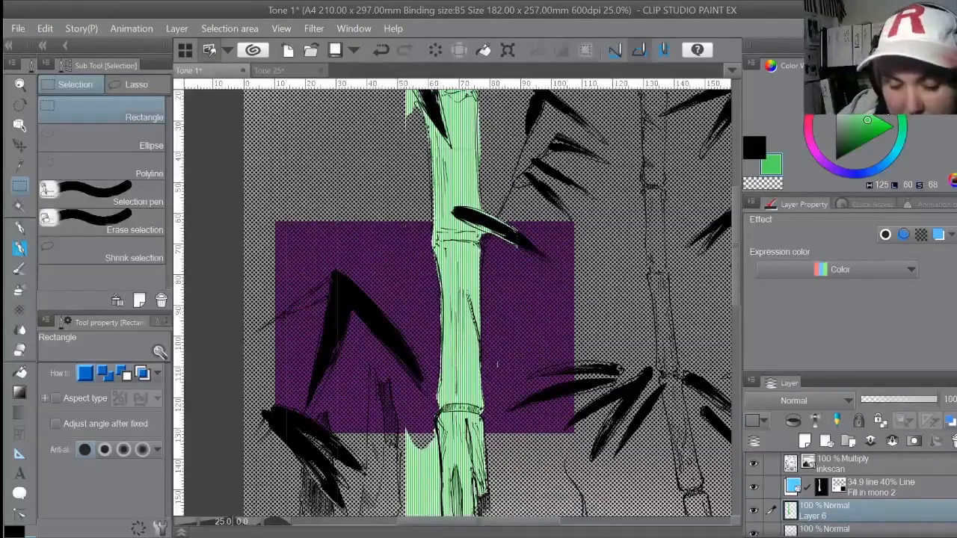
pyautogui.click(759, 487)
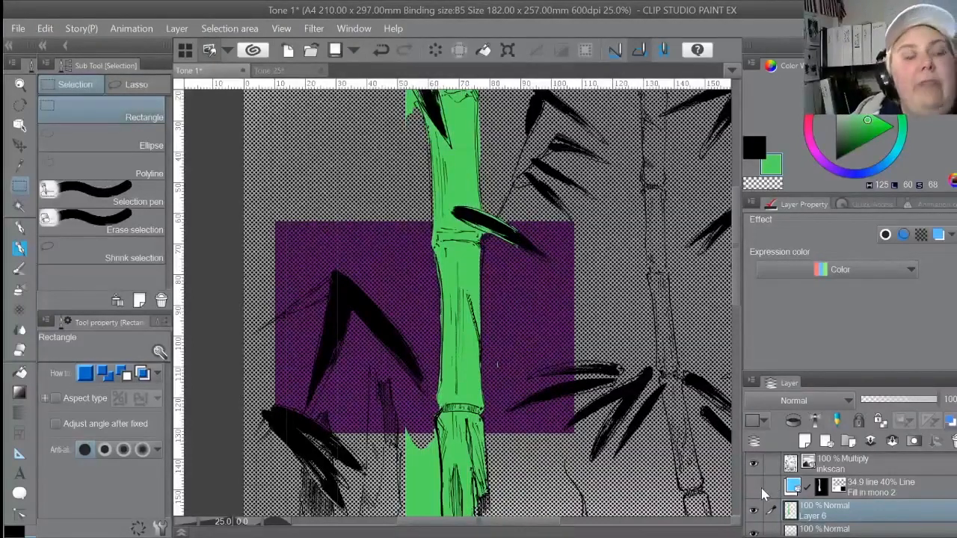
# Show the stalk's 34.9 line tone and set its layer color to black and its sub color to white
pyautogui.click(757, 487)
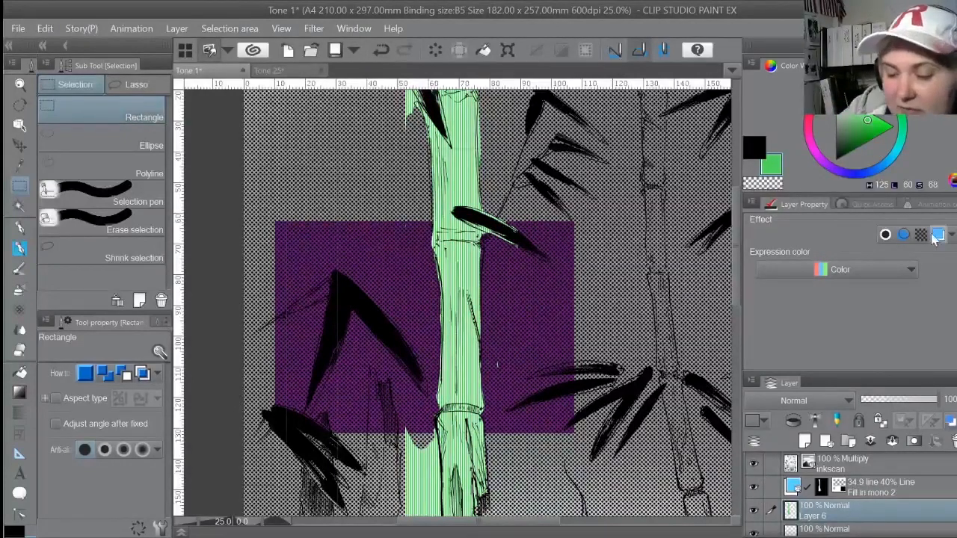
pyautogui.click(879, 485)
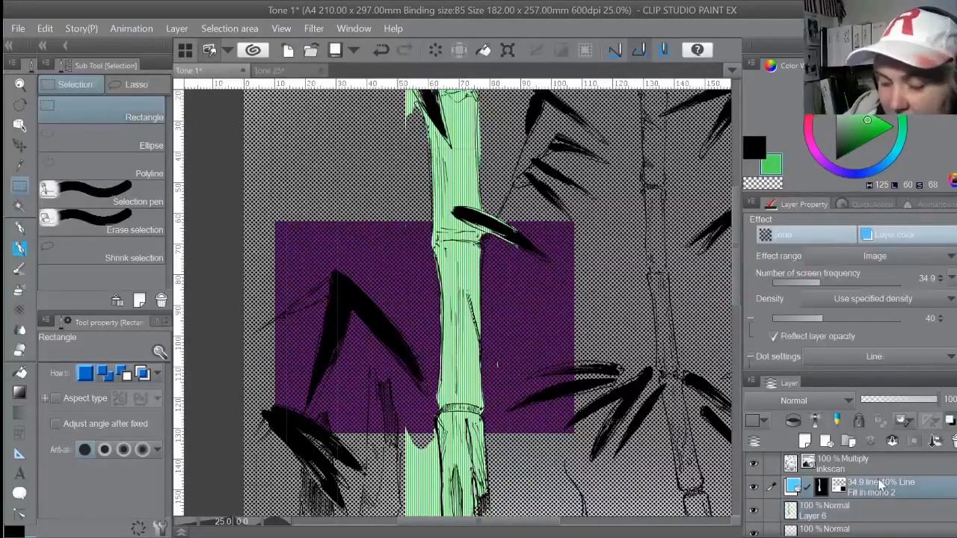
pyautogui.scroll(-3, 850, 292)
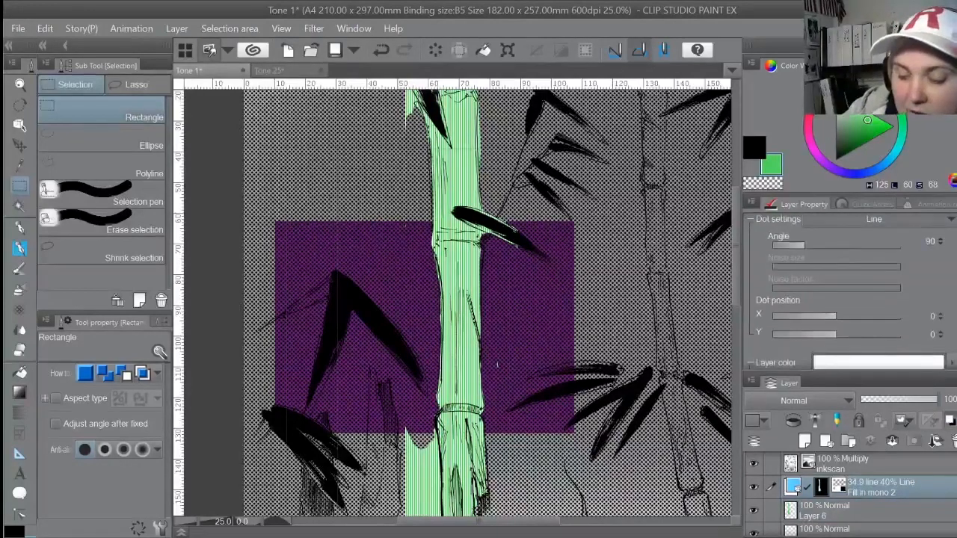
pyautogui.scroll(-2, 850, 291)
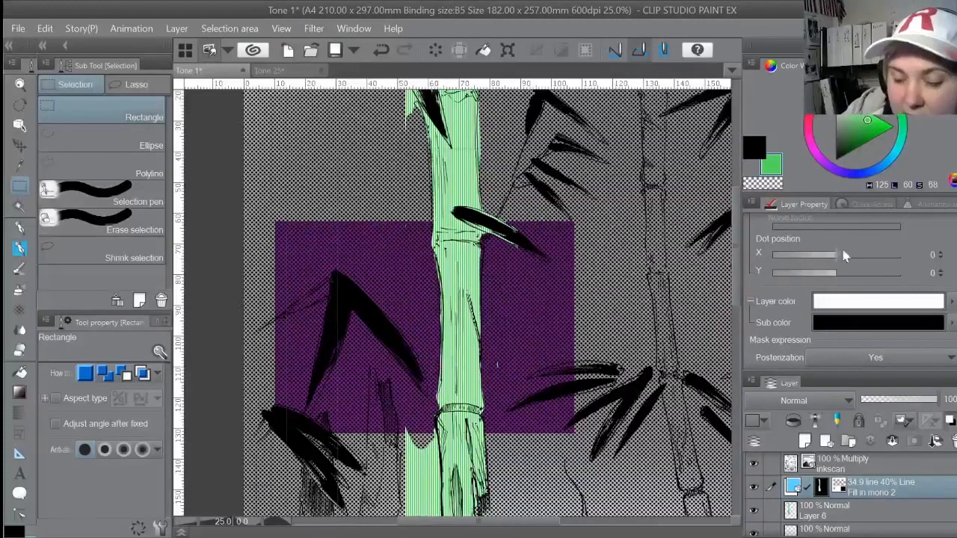
pyautogui.click(753, 147)
pyautogui.click(863, 299)
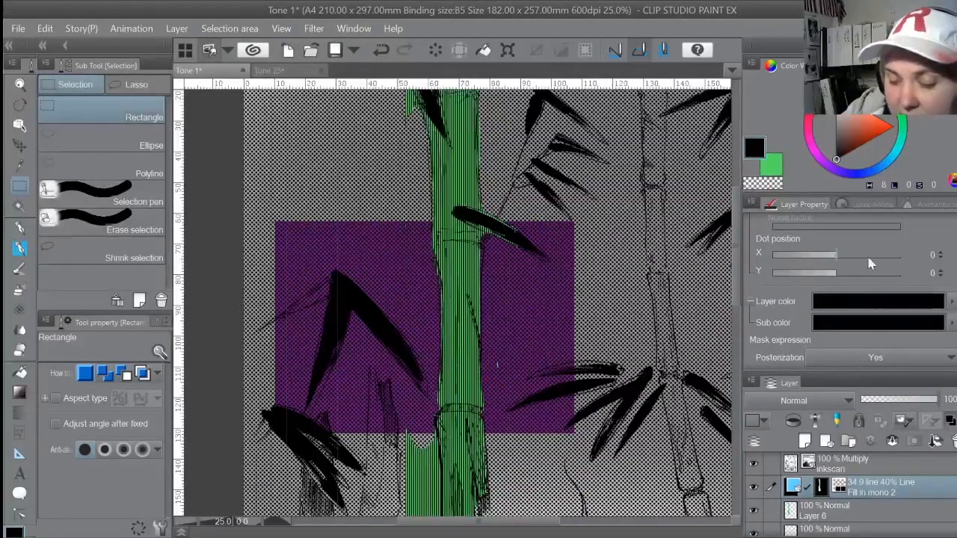
pyautogui.click(836, 98)
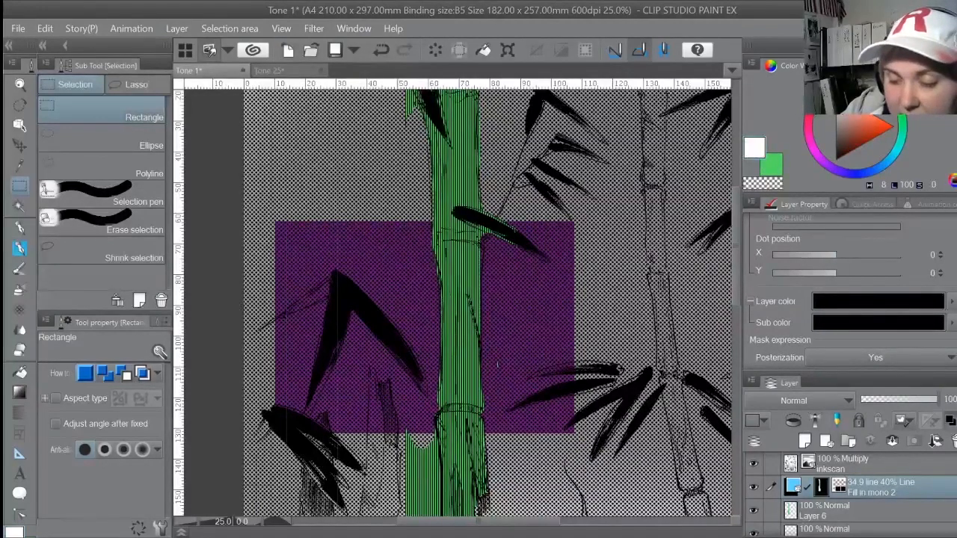
pyautogui.click(872, 321)
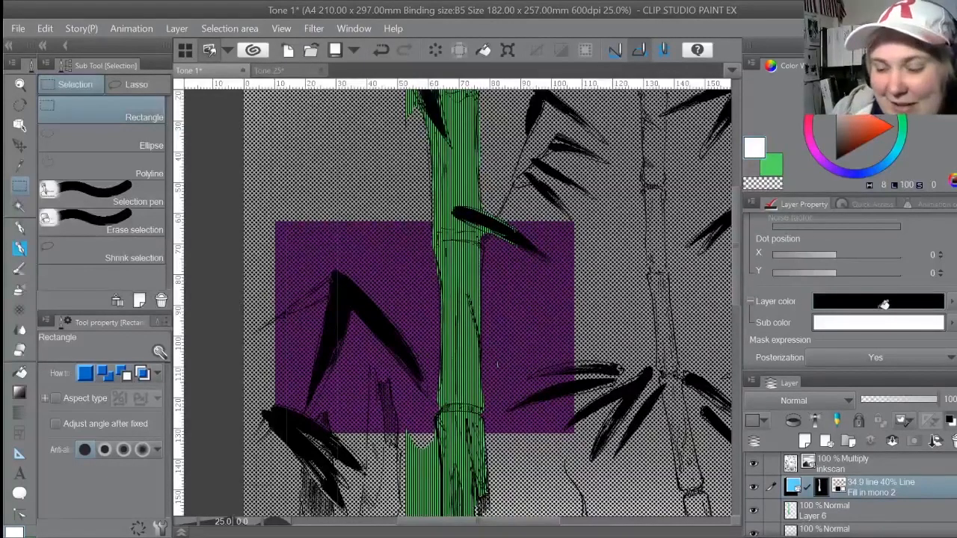
# Try red (H 8, L 50, S 100), blue (H 199, L 50, S 100) and dark gray as the stalk tone's layer color
pyautogui.click(892, 127)
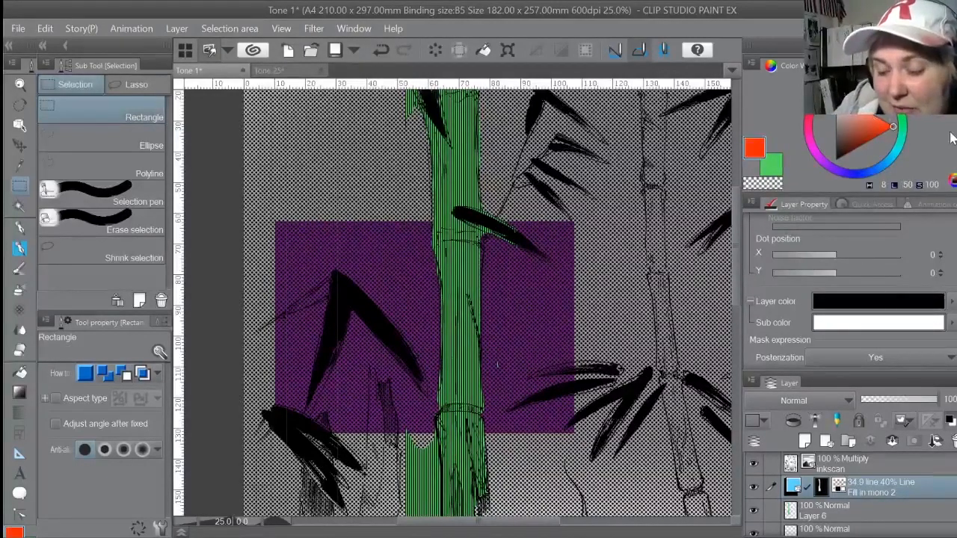
pyautogui.click(903, 299)
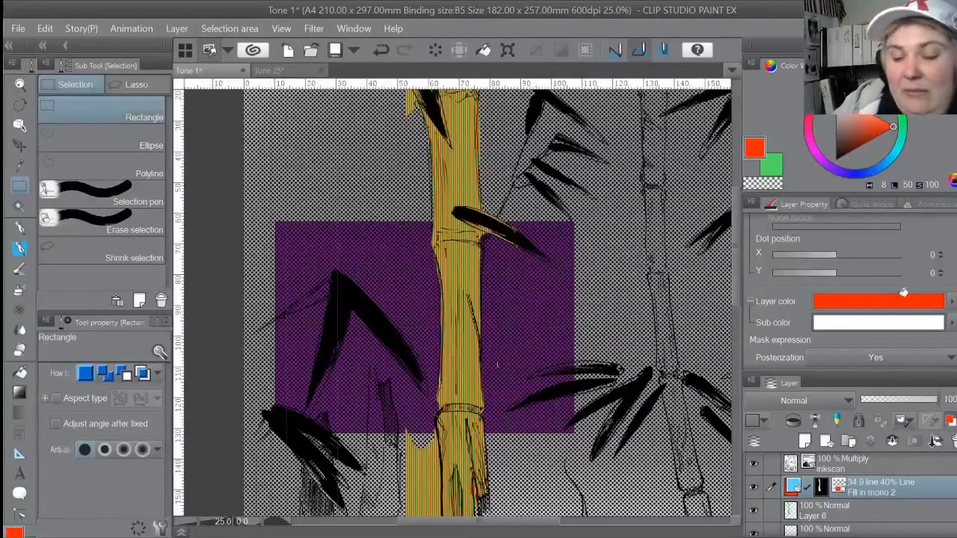
pyautogui.click(886, 163)
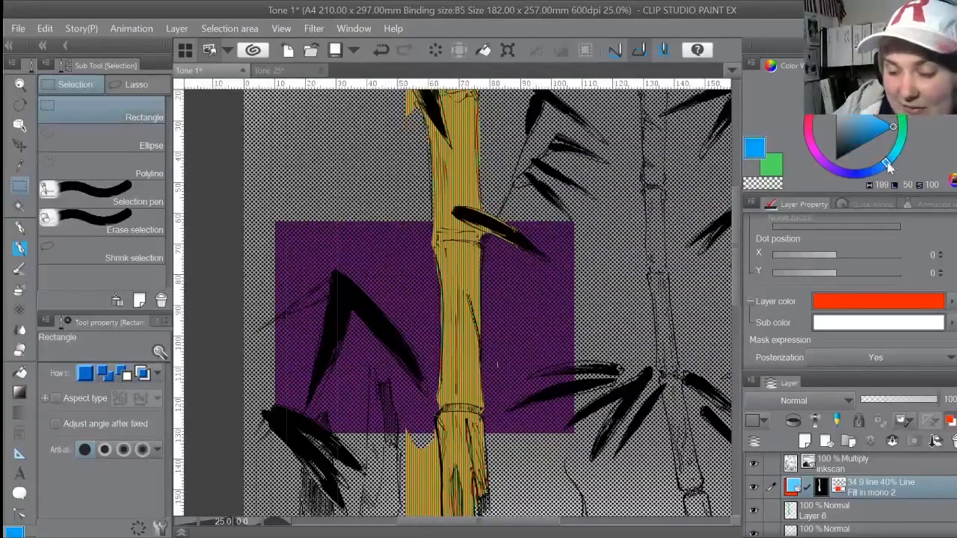
pyautogui.click(890, 293)
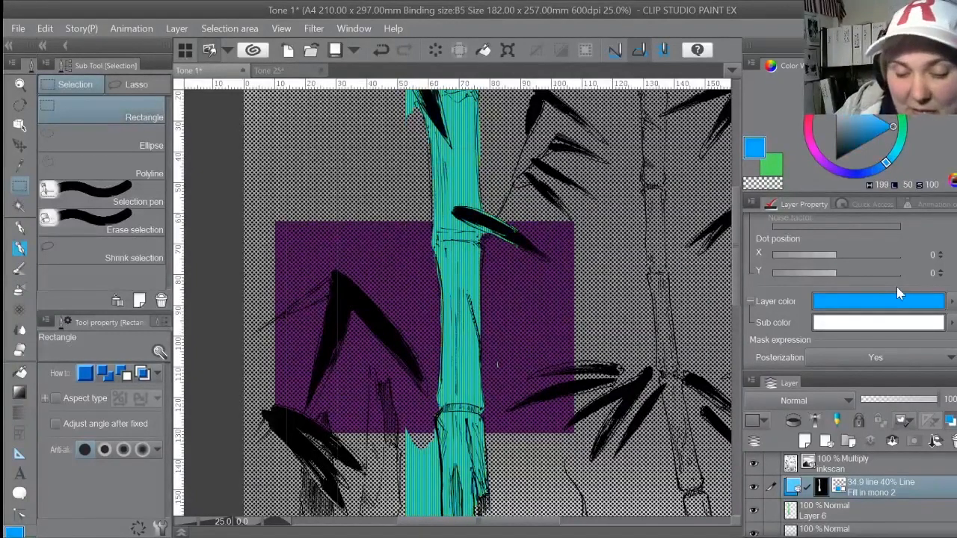
pyautogui.click(859, 299)
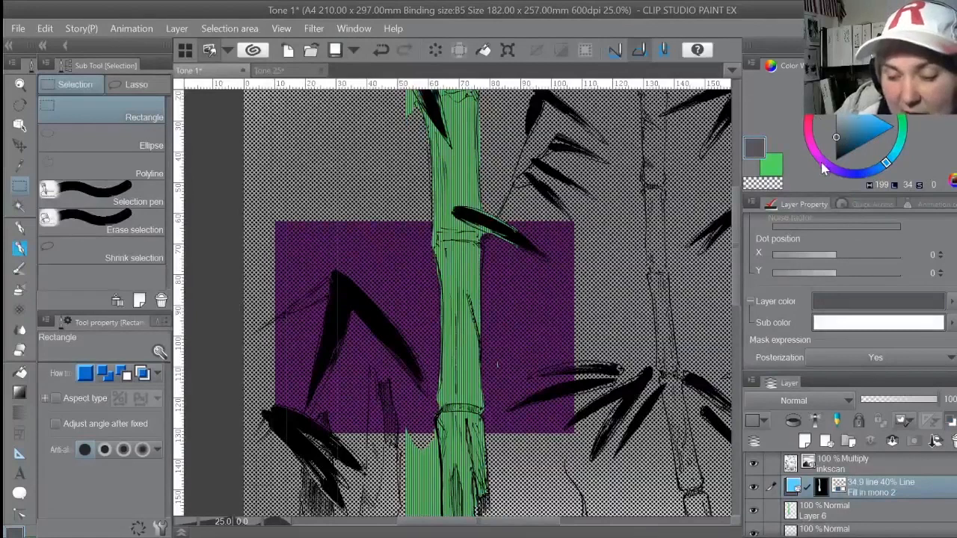
# Set the layer color of the stalk's 34.9 line tone to magenta (H 309, L 50, S 100)
pyautogui.moveTo(830, 170); pyautogui.dragTo(812, 145)
pyautogui.click(893, 126)
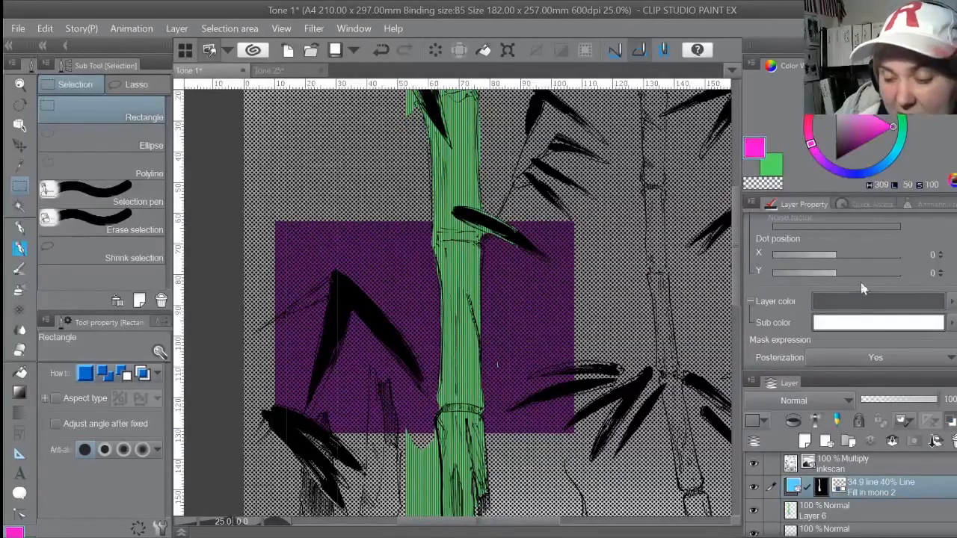
pyautogui.click(873, 299)
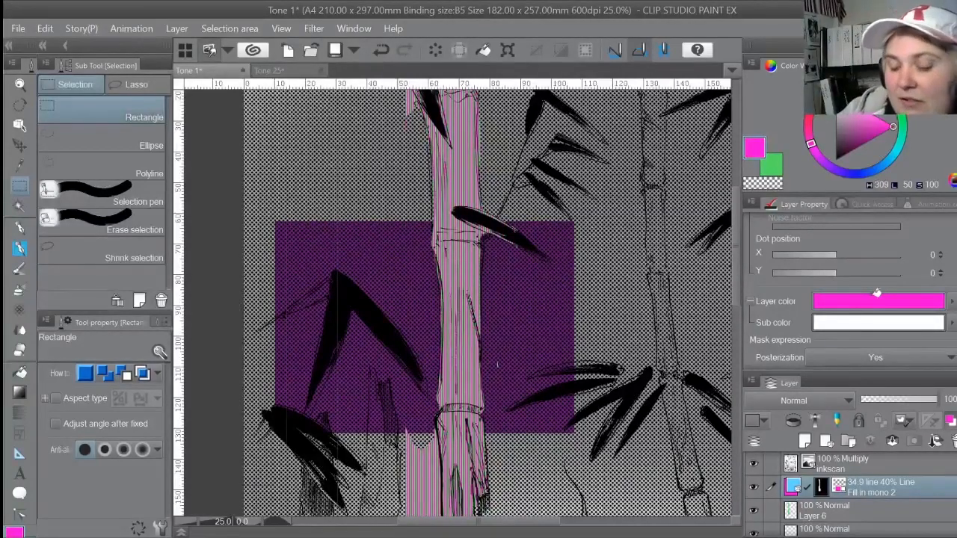
pyautogui.hotkey('ctrl', '-')
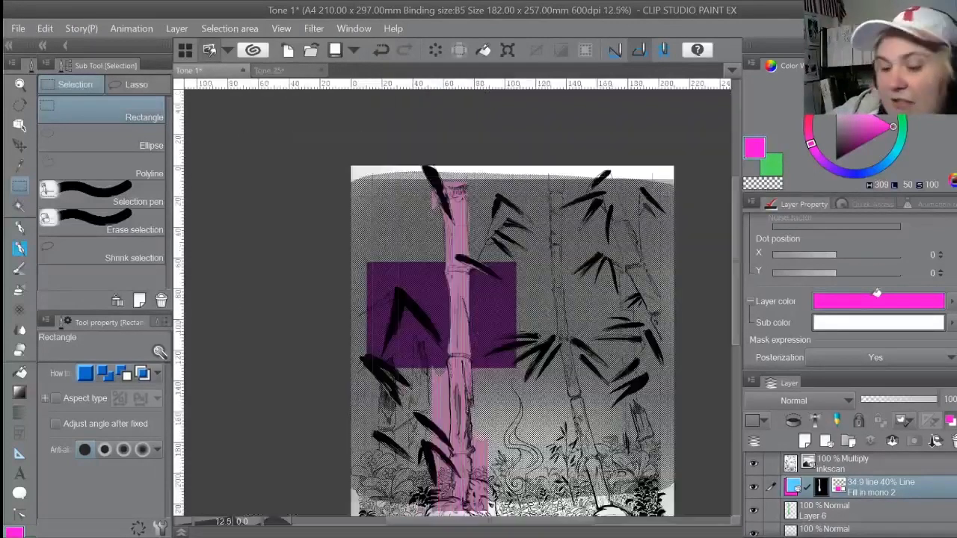
# Hide the 34.9 line tone, Layer 6, Layer 4, Layer 2, the 28.7 line circle tone and the purple Layer 5
pyautogui.click(753, 464)
pyautogui.click(754, 463)
pyautogui.click(753, 486)
pyautogui.click(754, 510)
pyautogui.click(755, 530)
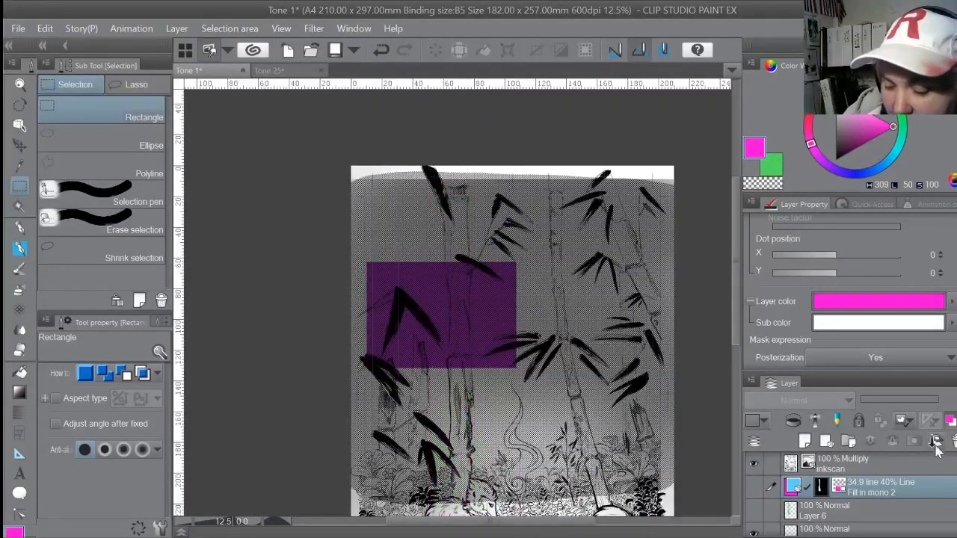
pyautogui.scroll(-2, 762, 489)
pyautogui.click(753, 478)
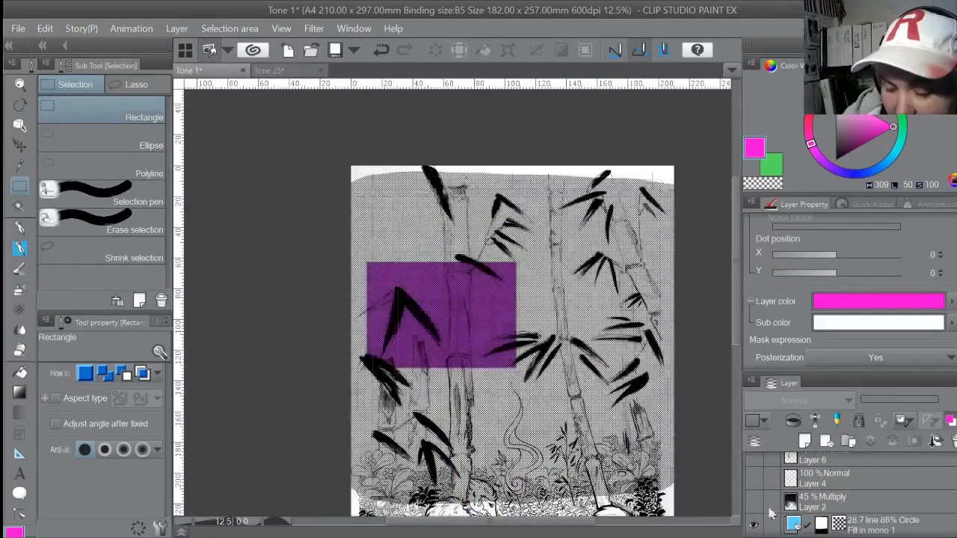
pyautogui.click(754, 501)
pyautogui.scroll(-3, 757, 489)
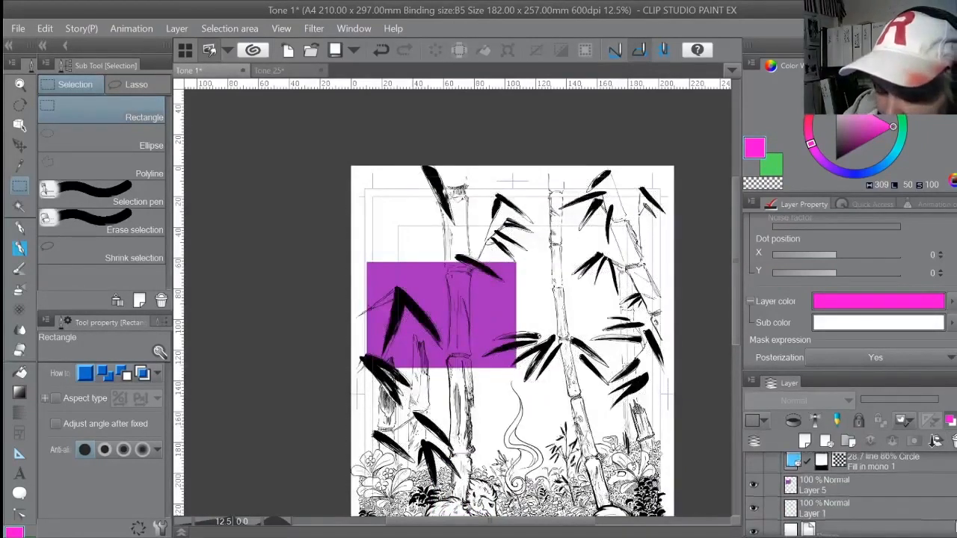
pyautogui.click(754, 486)
pyautogui.scroll(-3, 744, 344)
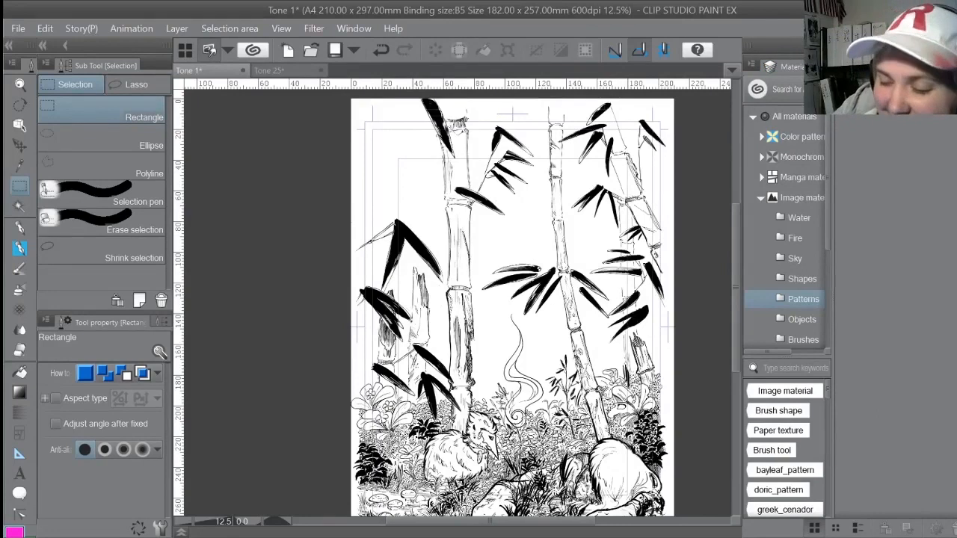
# Place the 60.0 line cloudy sky tone from the Sky image materials onto the page
pyautogui.click(797, 258)
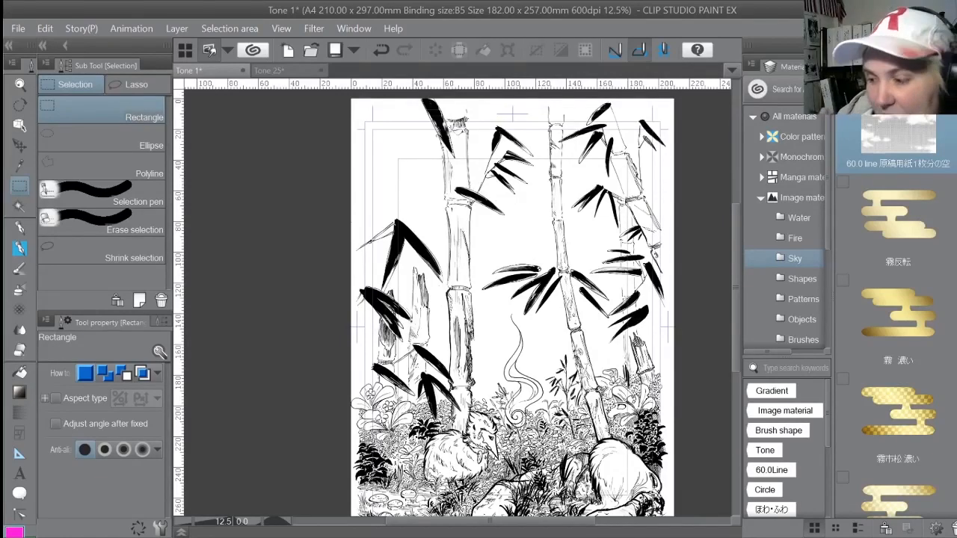
pyautogui.moveTo(897, 142); pyautogui.dragTo(512, 329)
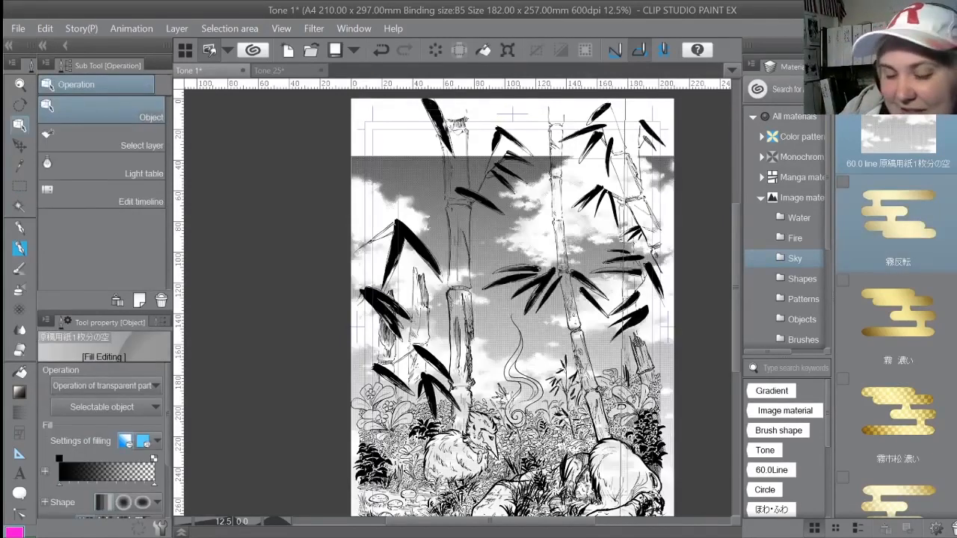
pyautogui.click(949, 45)
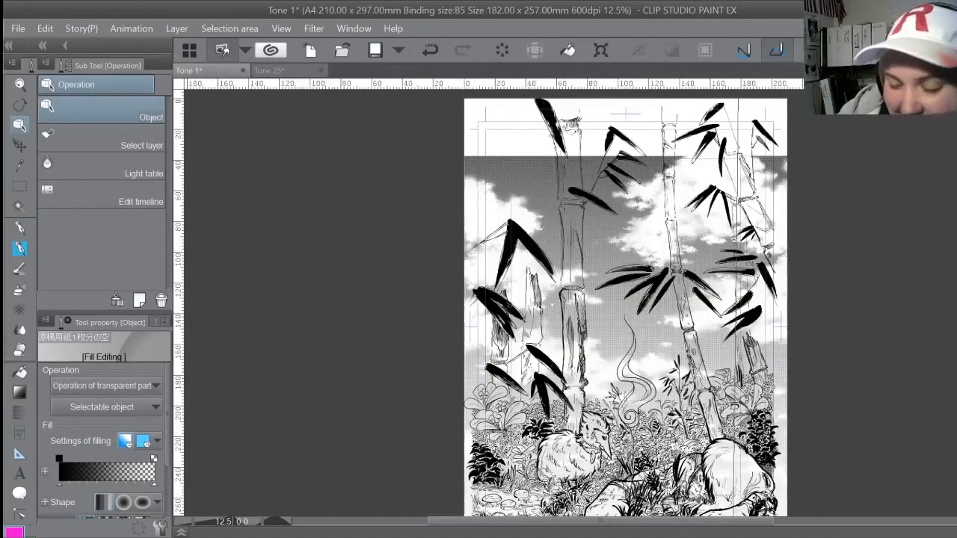
# Move the sky tone layer up until it covers the page to its upper edge
pyautogui.press('k')
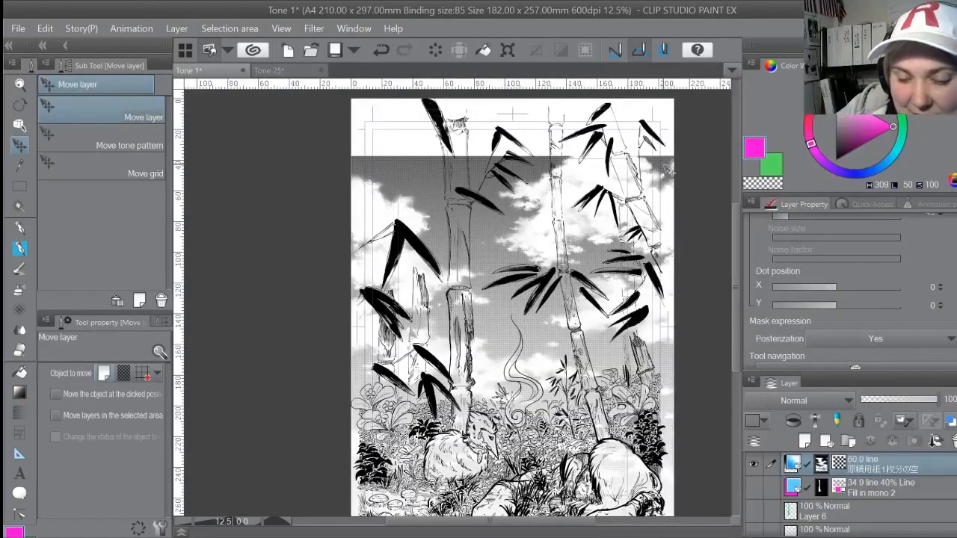
pyautogui.moveTo(669, 166); pyautogui.dragTo(668, 133)
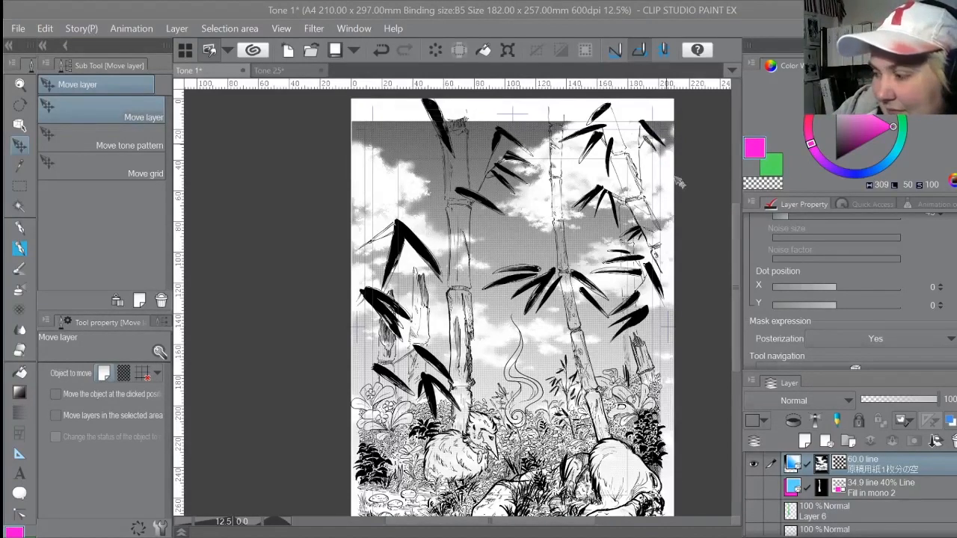
pyautogui.moveTo(673, 146); pyautogui.dragTo(666, 118)
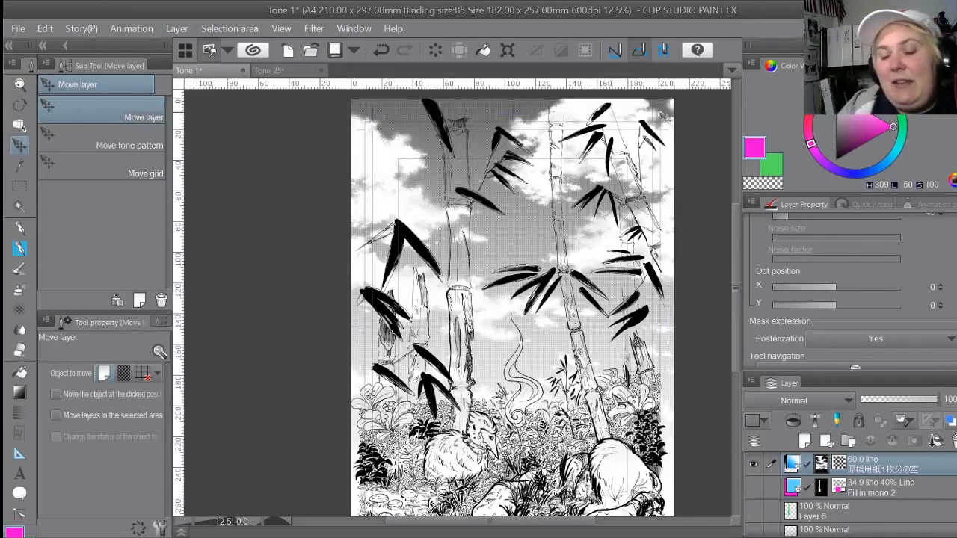
# Browse the Patterns image materials and select the dark bird pattern 和柄テクスチャ-和柄鳥
pyautogui.click(950, 66)
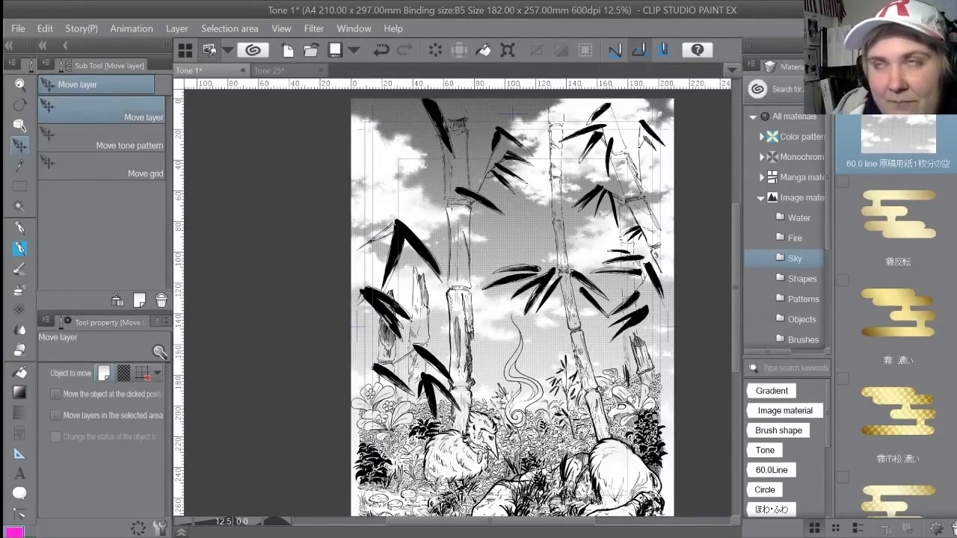
pyautogui.click(803, 299)
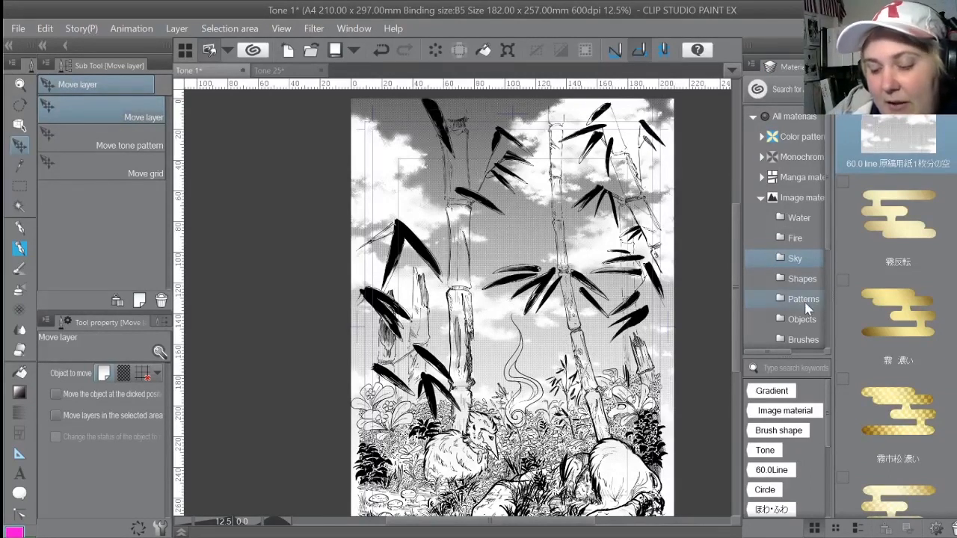
pyautogui.scroll(-5, 898, 299)
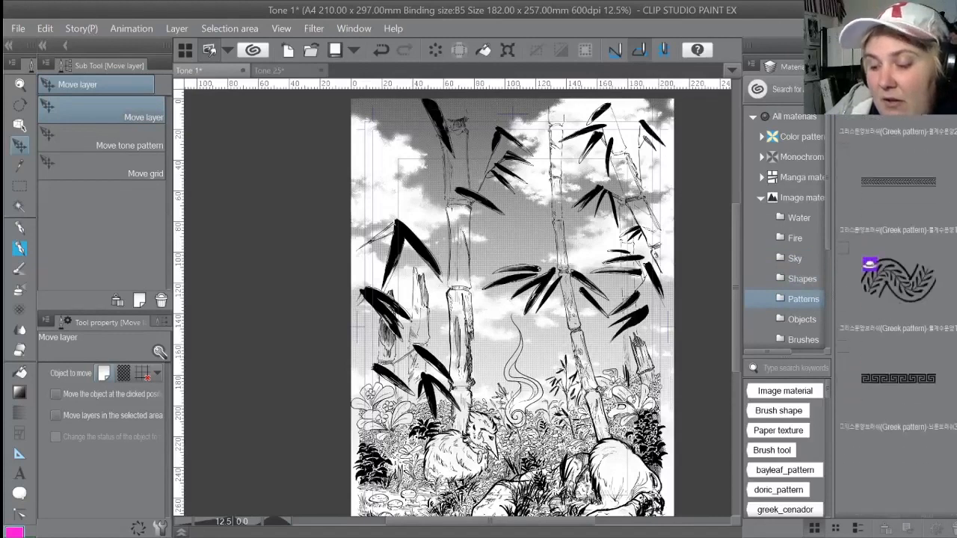
pyautogui.scroll(-6, 897, 299)
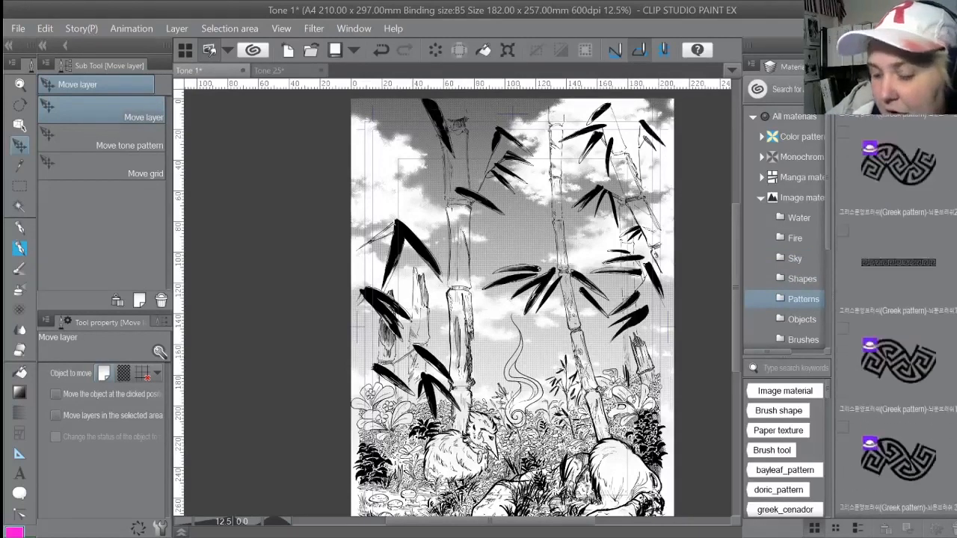
pyautogui.scroll(-8, 955, 245)
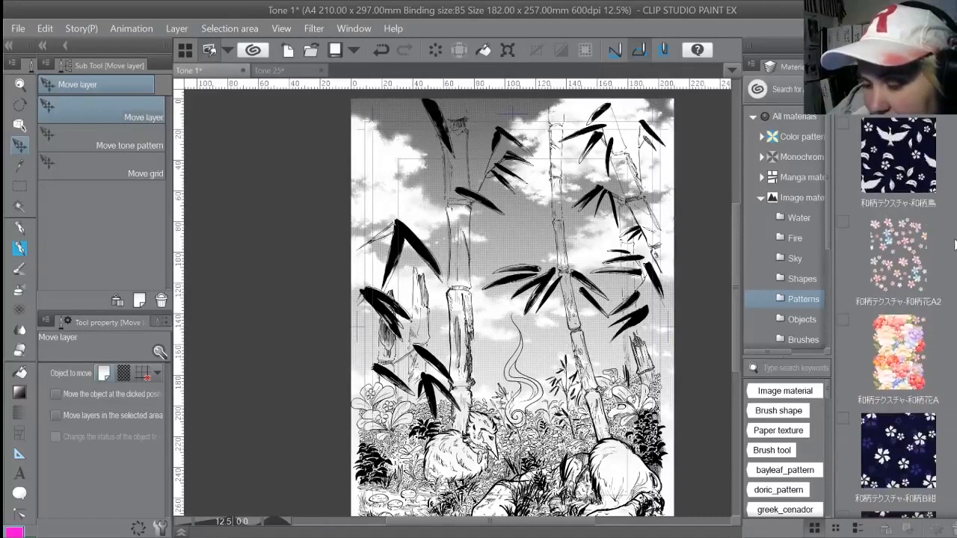
pyautogui.click(926, 174)
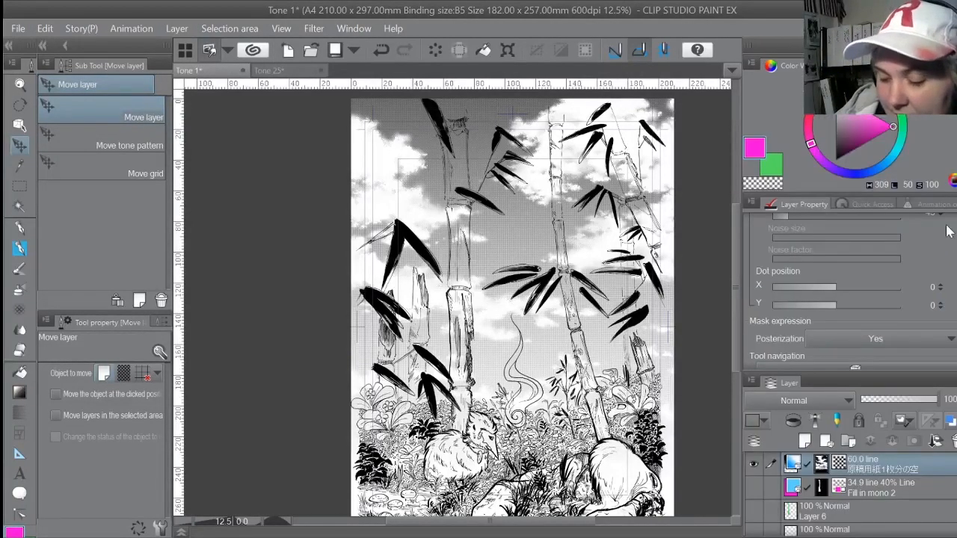
# Hide the 60.0 line sky tone layer
pyautogui.click(753, 463)
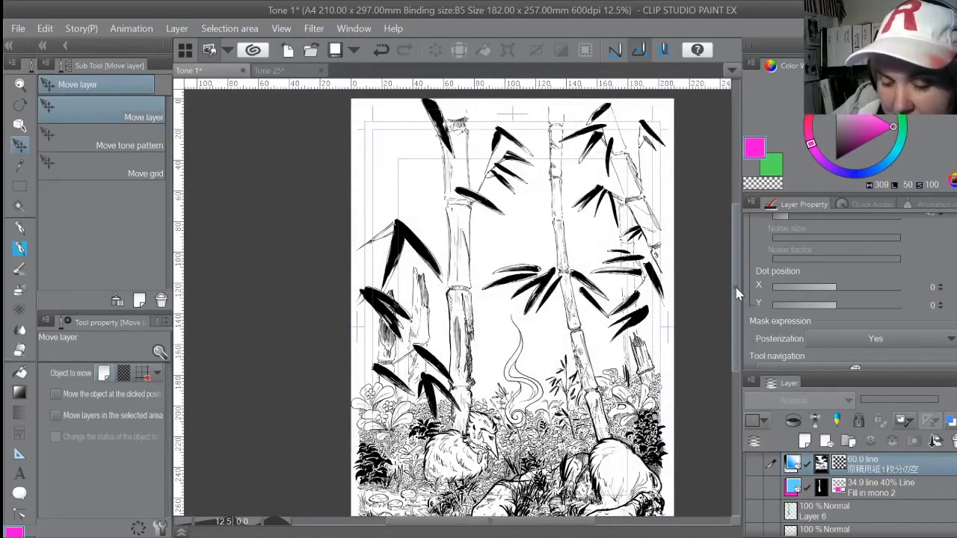
pyautogui.scroll(-3, 737, 291)
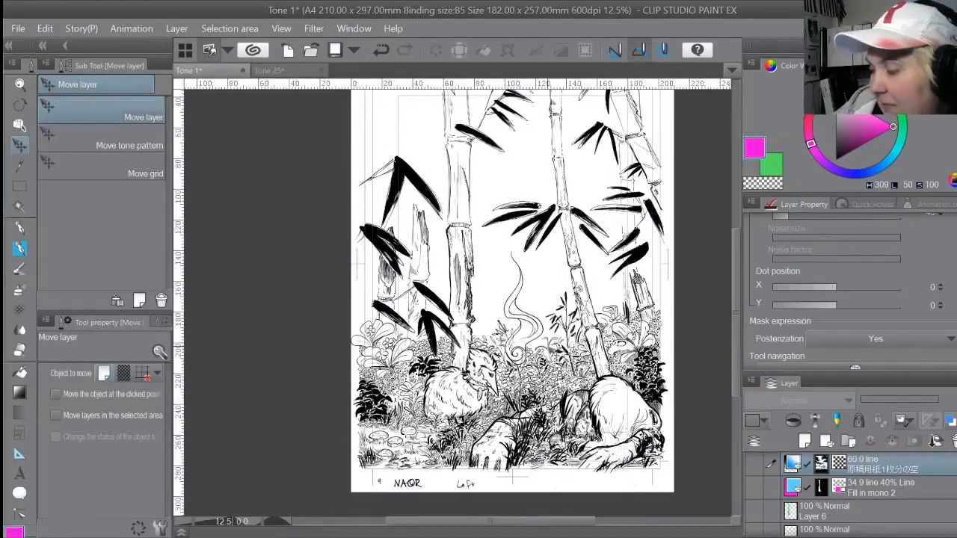
pyautogui.scroll(2, 551, 349)
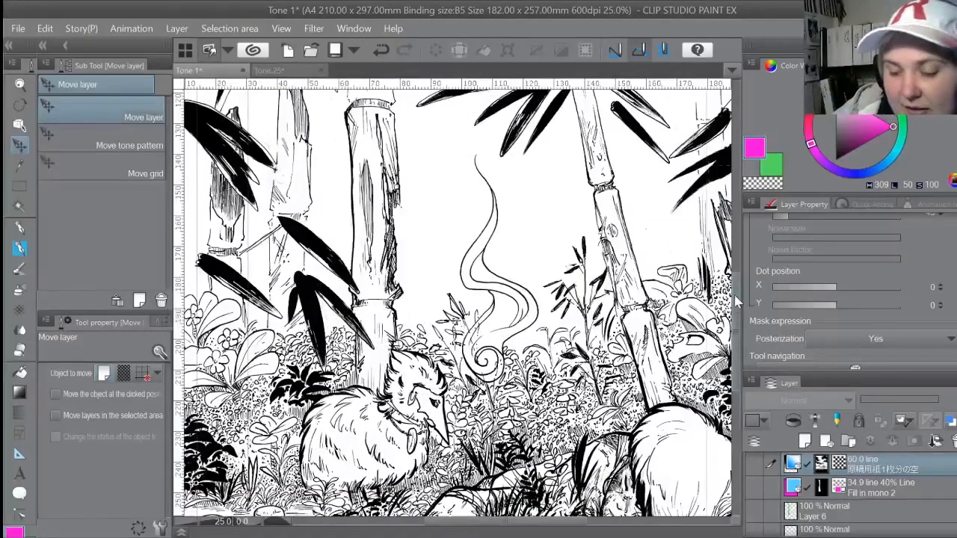
pyautogui.moveTo(740, 290); pyautogui.dragTo(737, 333)
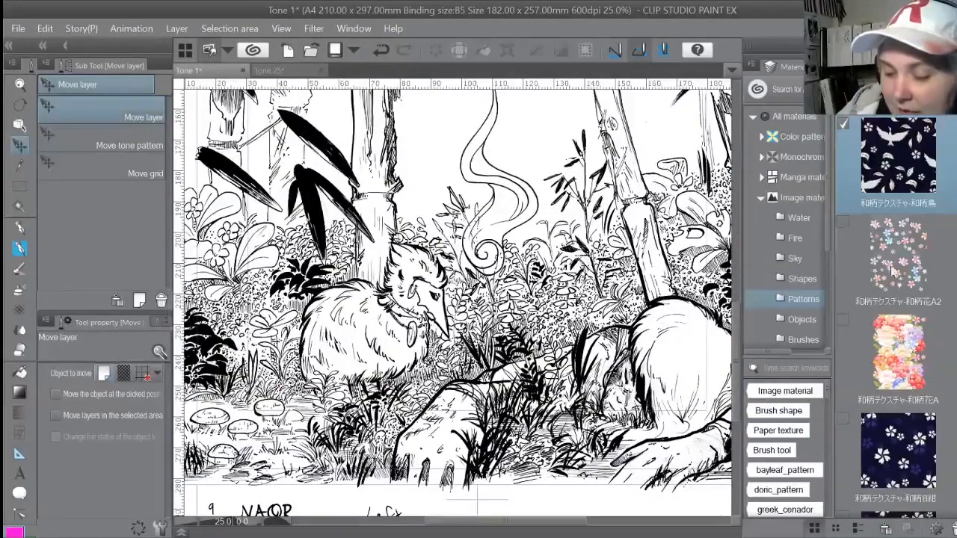
# Place the floral pattern 和柄テクスチャ-和柄花A on the page and scale it to 90
pyautogui.click(909, 356)
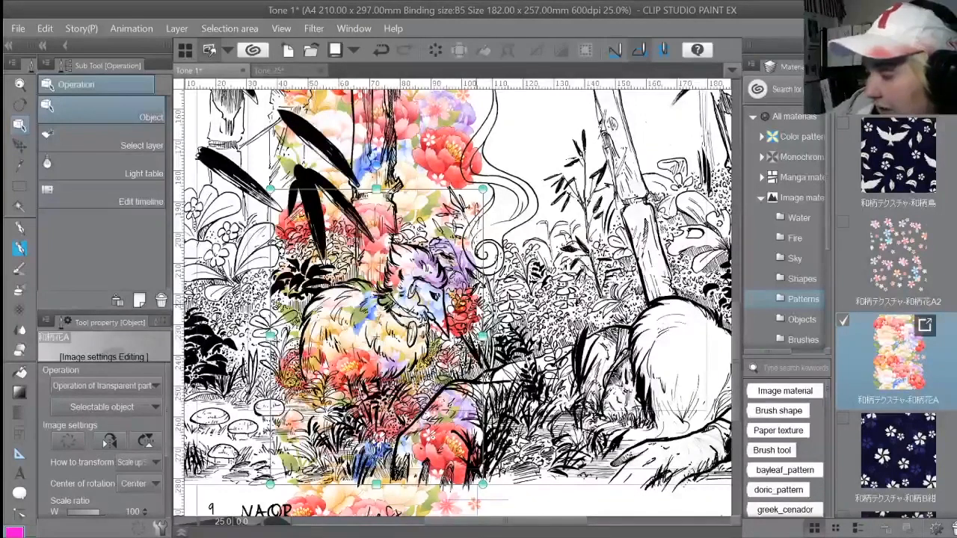
pyautogui.scroll(1, 478, 307)
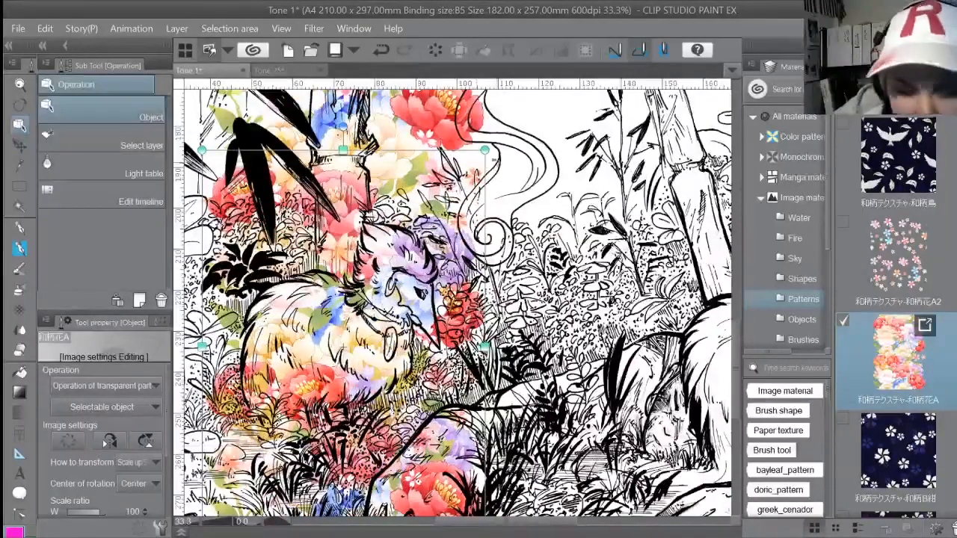
pyautogui.moveTo(461, 156); pyautogui.dragTo(539, 104)
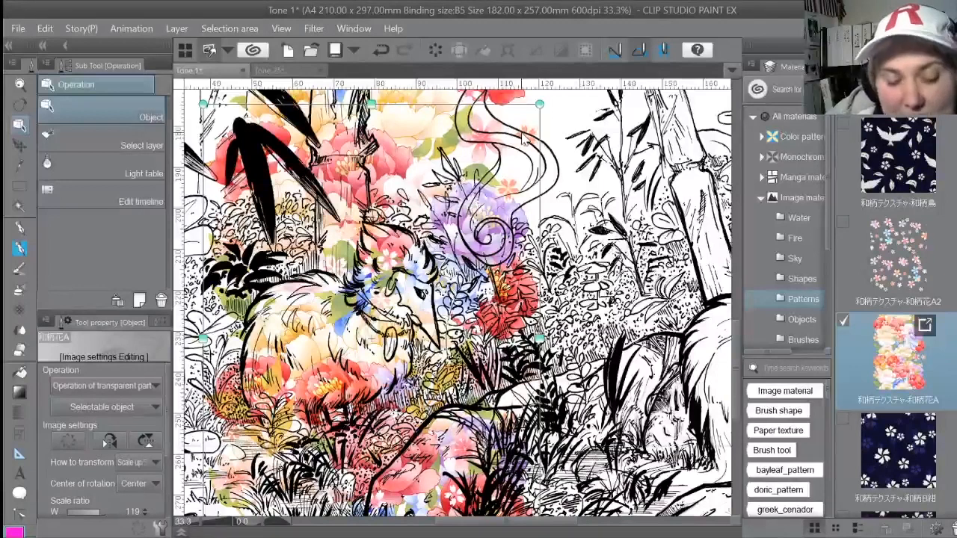
pyautogui.moveTo(539, 103); pyautogui.dragTo(458, 217)
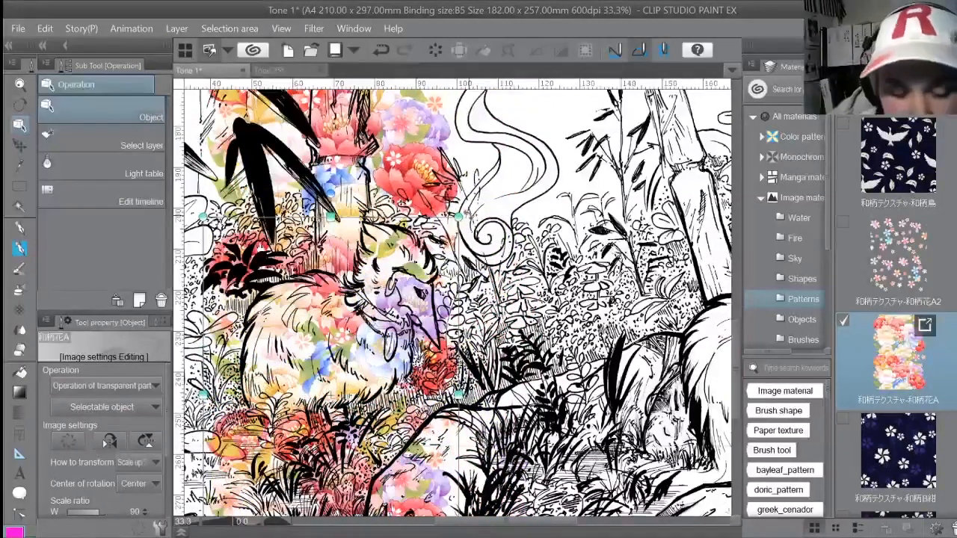
pyautogui.press('Tab')
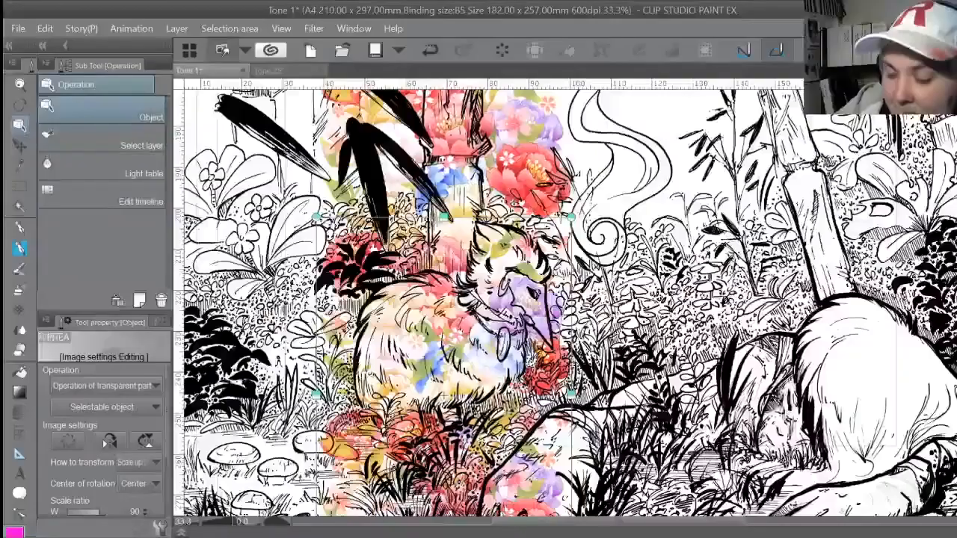
pyautogui.press('Tab')
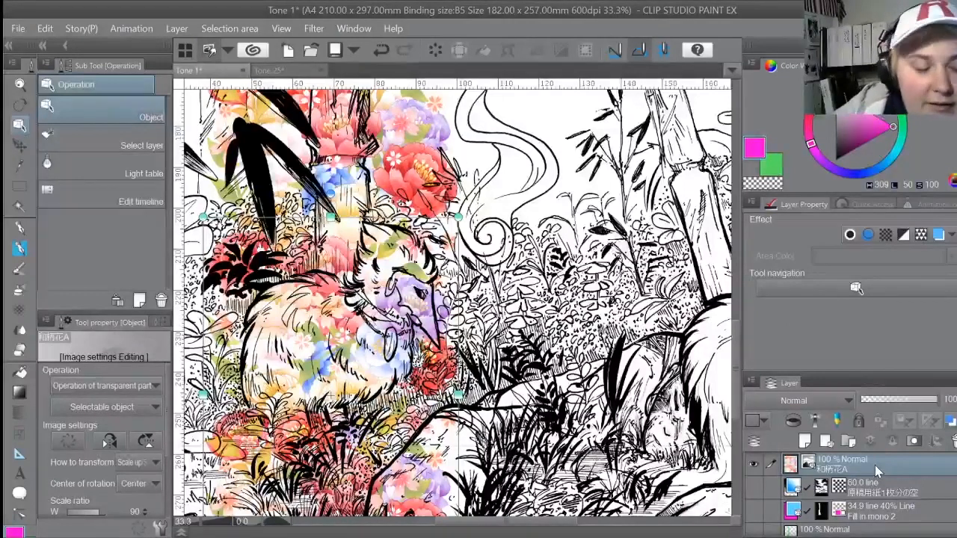
# Select the bird's outline with the Lasso tool and mask the floral pattern layer to that selection
pyautogui.click(20, 187)
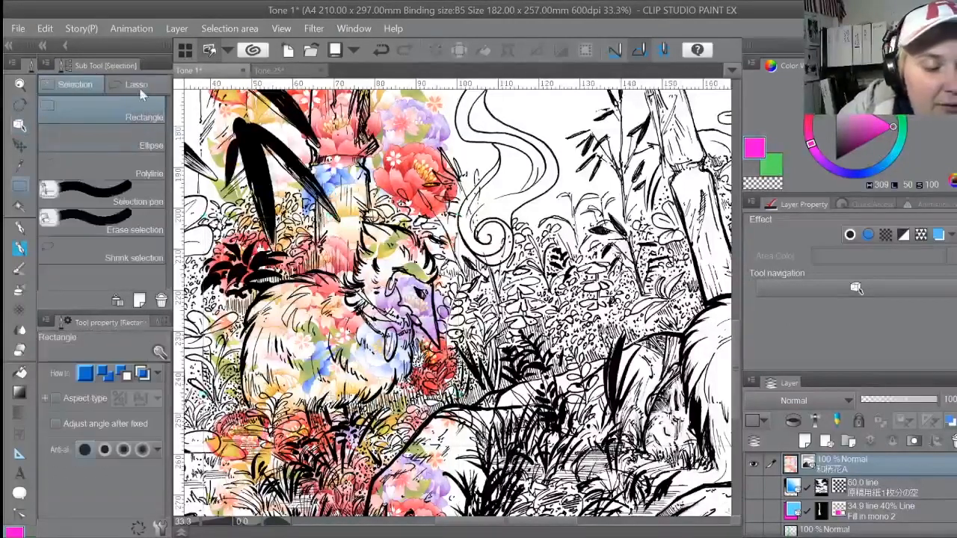
pyautogui.click(147, 85)
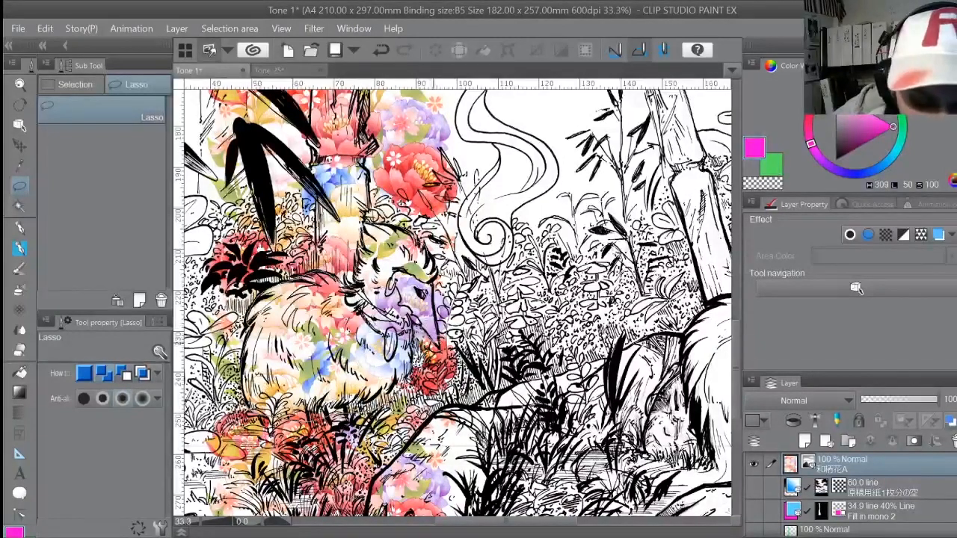
pyautogui.moveTo(441, 341); pyautogui.dragTo(439, 273)
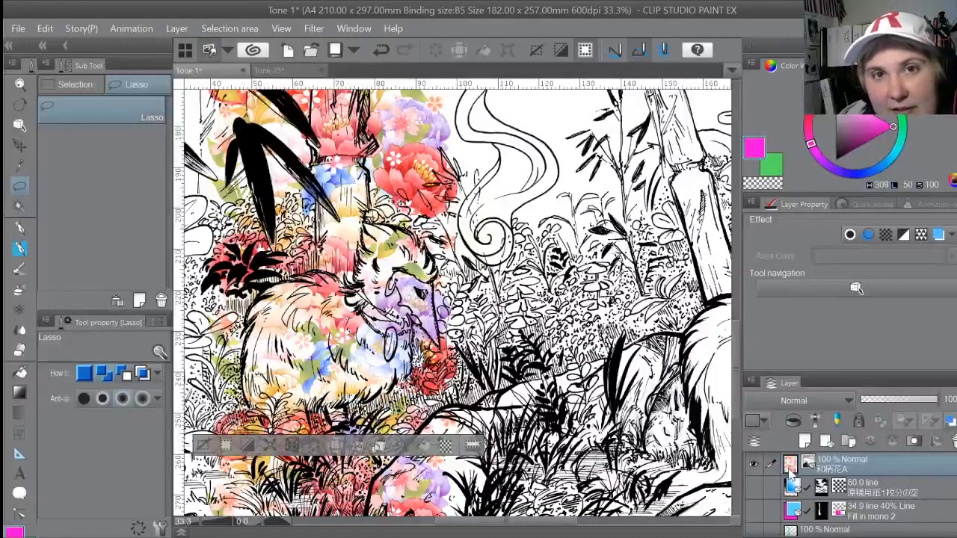
pyautogui.click(913, 444)
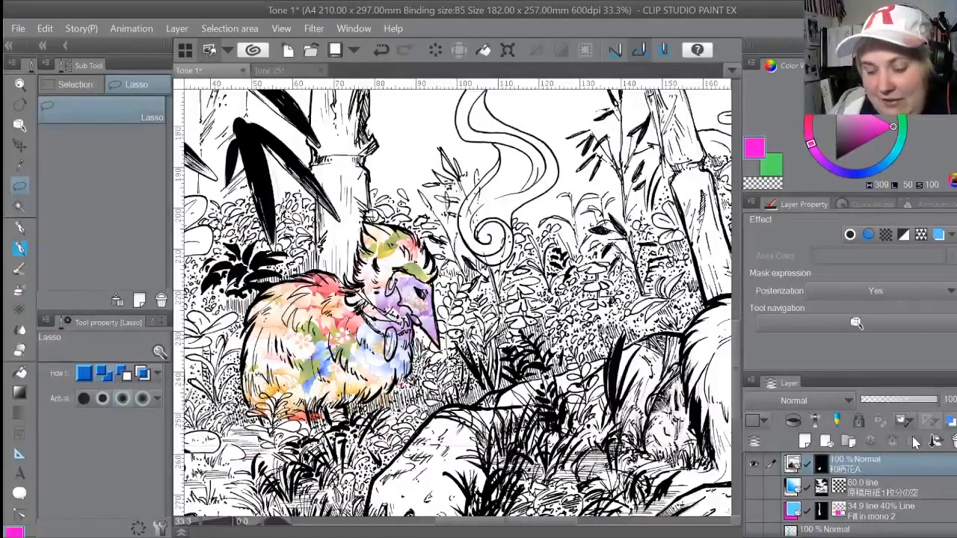
# Unlink the floral layer's mask and move the flower image down within the bird's outline
pyautogui.click(806, 465)
pyautogui.click(794, 461)
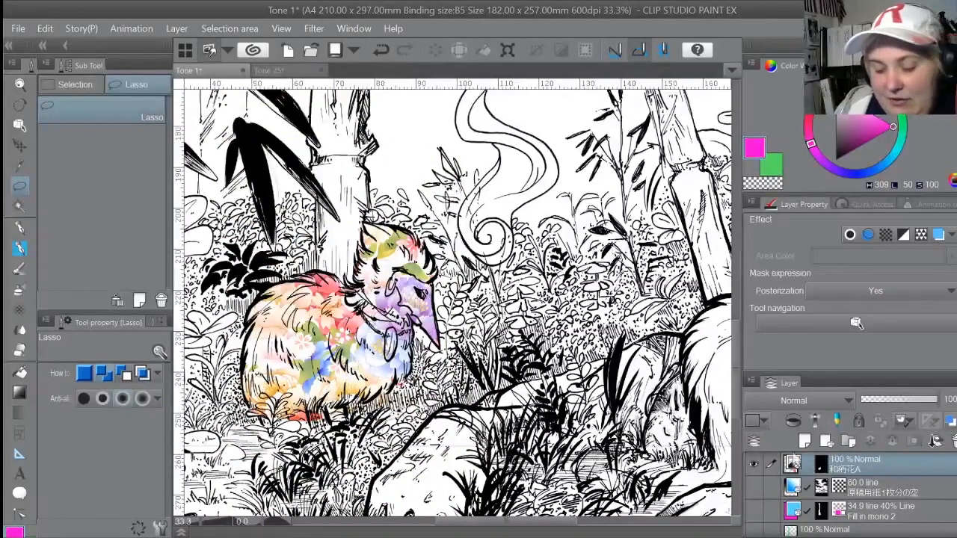
pyautogui.click(22, 166)
pyautogui.click(21, 145)
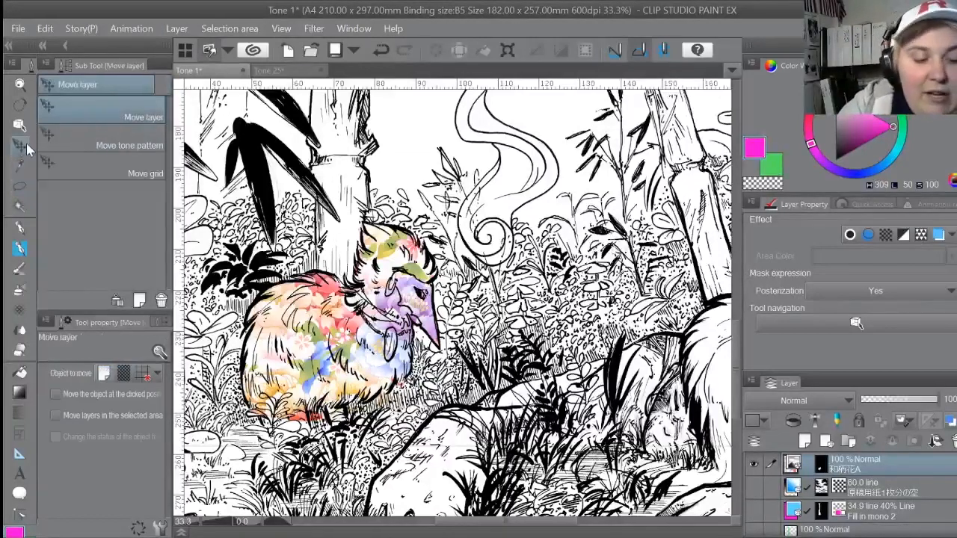
pyautogui.moveTo(413, 306); pyautogui.dragTo(386, 344)
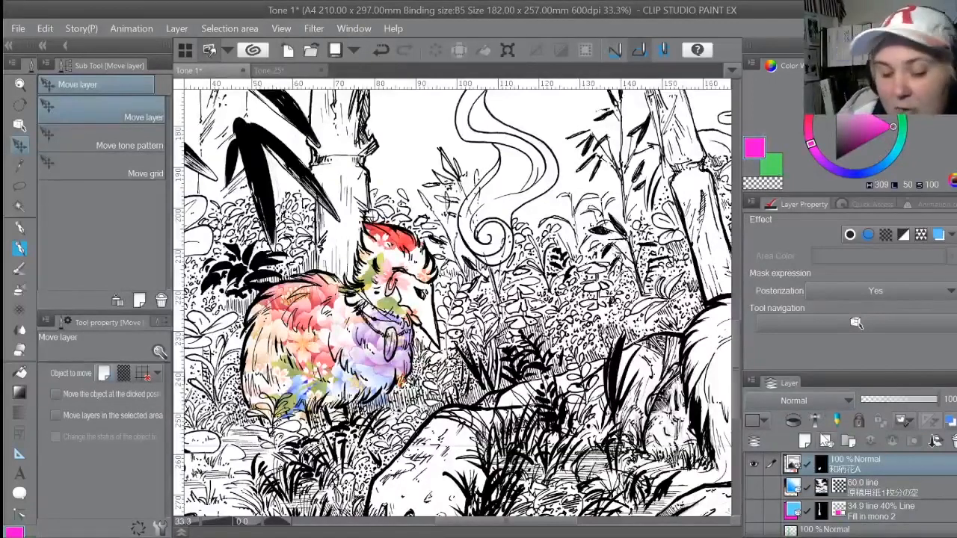
# Try moving the floral layer together with its mask, undo that, unlink the mask and reposition the flowers inside the bird
pyautogui.moveTo(410, 270); pyautogui.dragTo(412, 290)
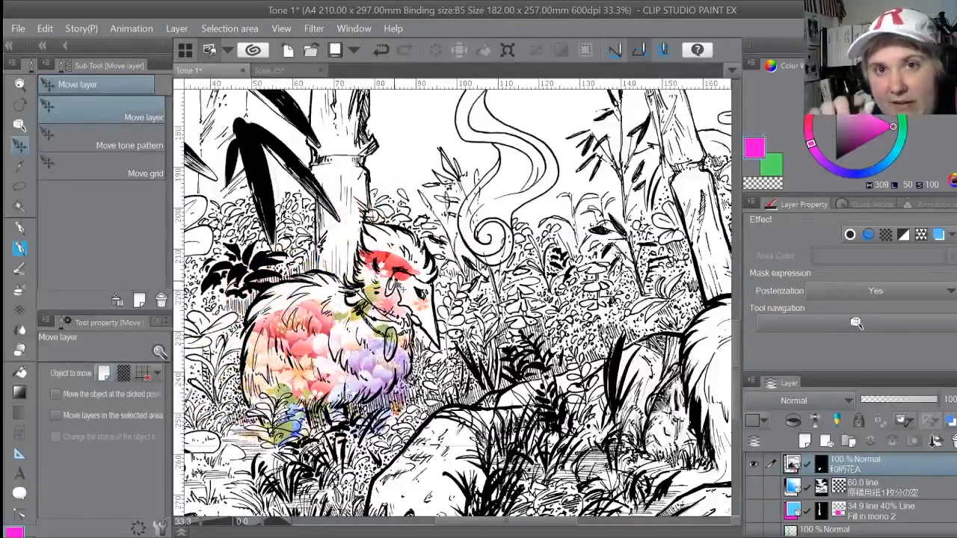
pyautogui.hotkey('ctrl', 'z')
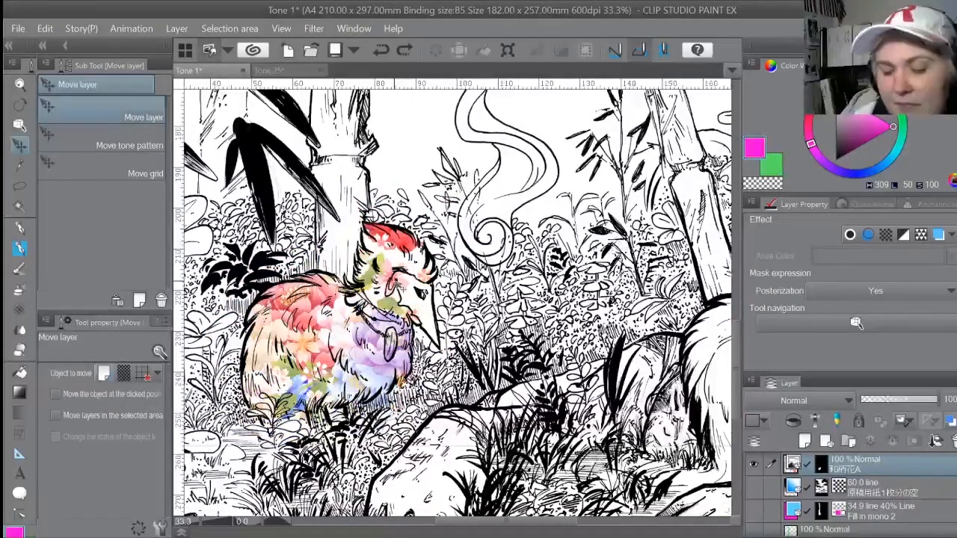
pyautogui.click(808, 464)
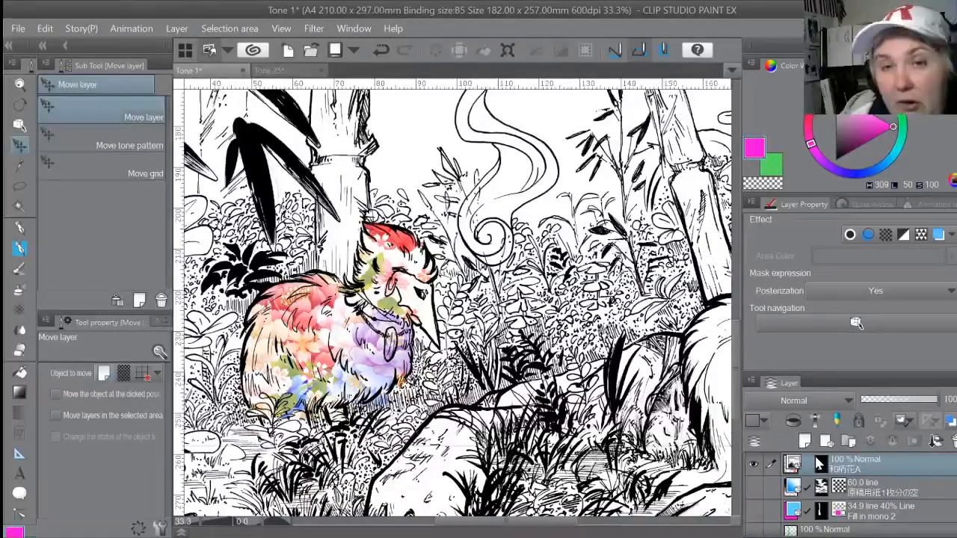
pyautogui.moveTo(417, 246); pyautogui.dragTo(395, 259)
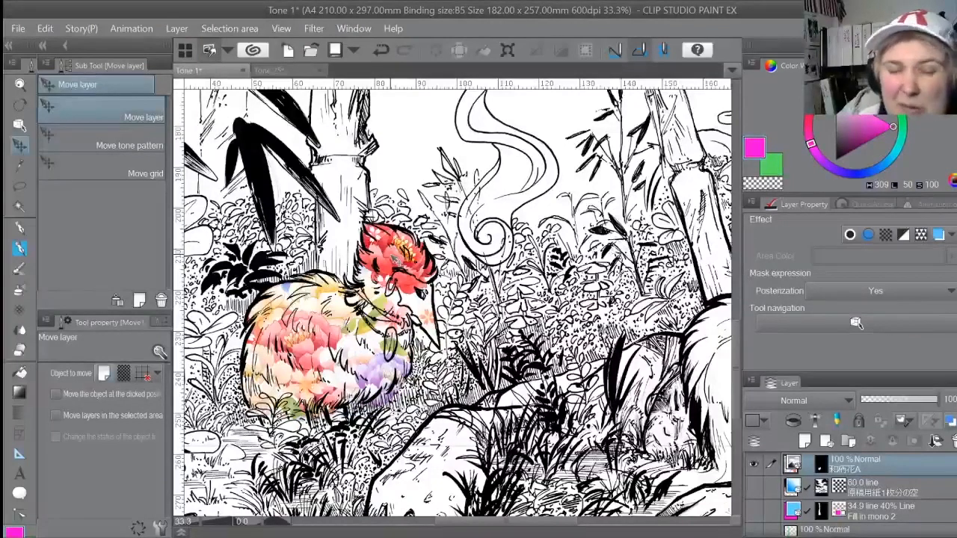
pyautogui.moveTo(407, 253); pyautogui.dragTo(409, 215)
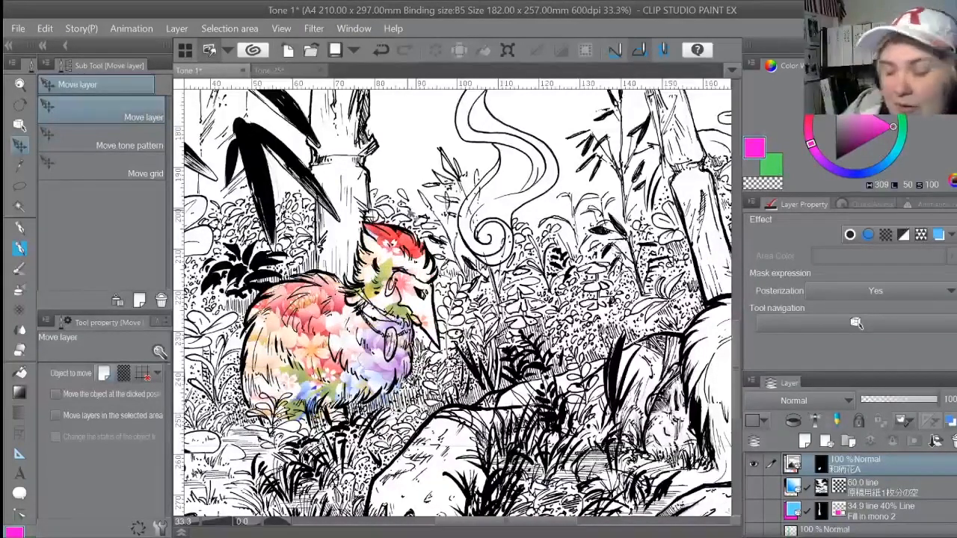
# Hide the floral pattern layer and place the orange pattern 和柄テクスチャ-和柄A3 at a scale of 41
pyautogui.click(753, 464)
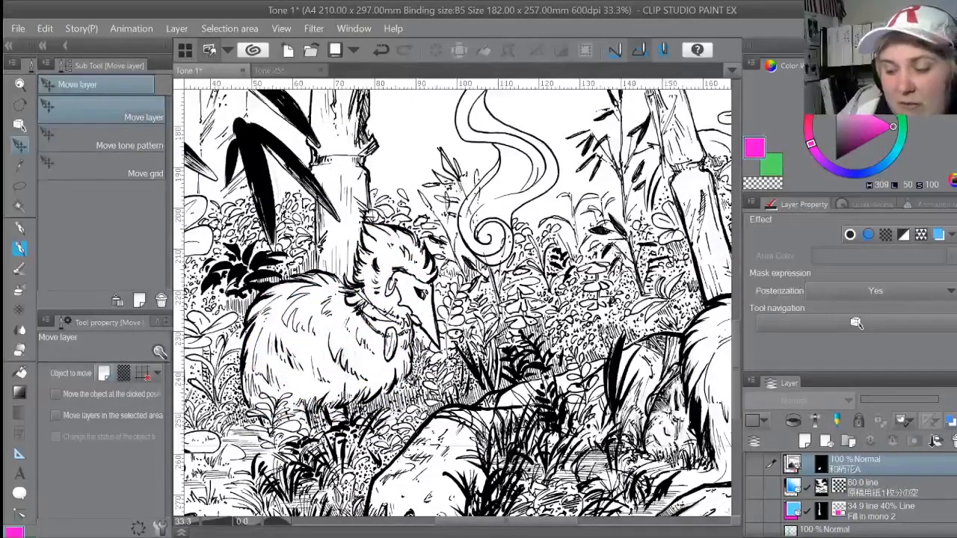
pyautogui.scroll(-2, 897, 314)
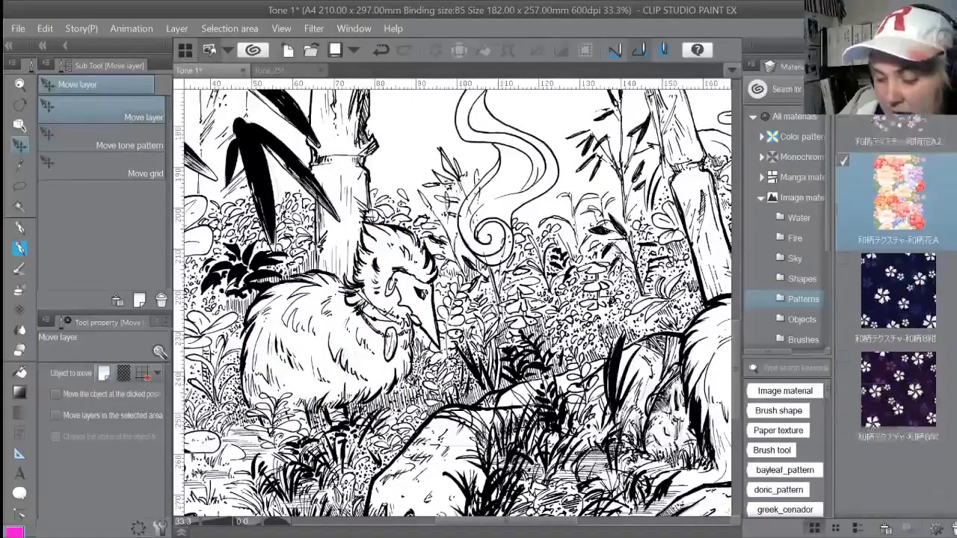
pyautogui.scroll(-2, 901, 448)
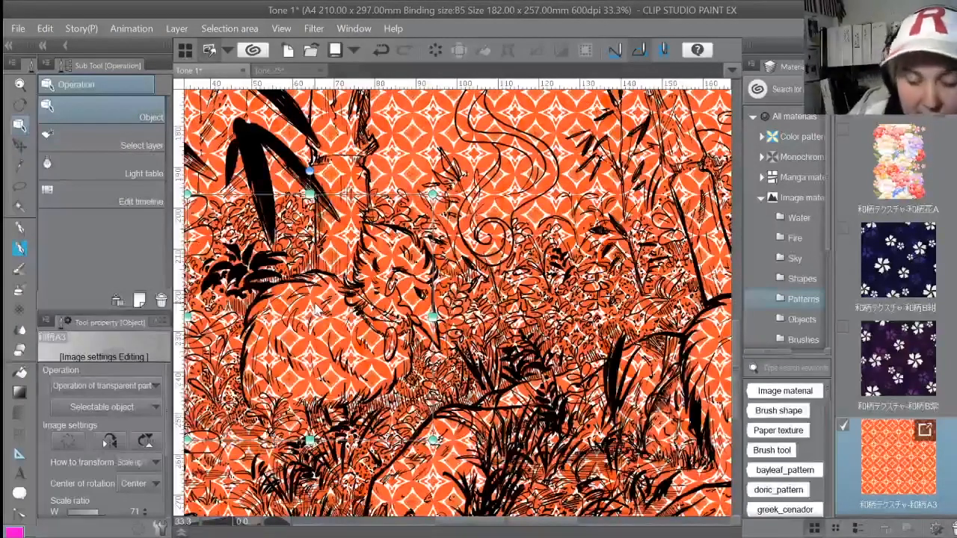
pyautogui.click(207, 522)
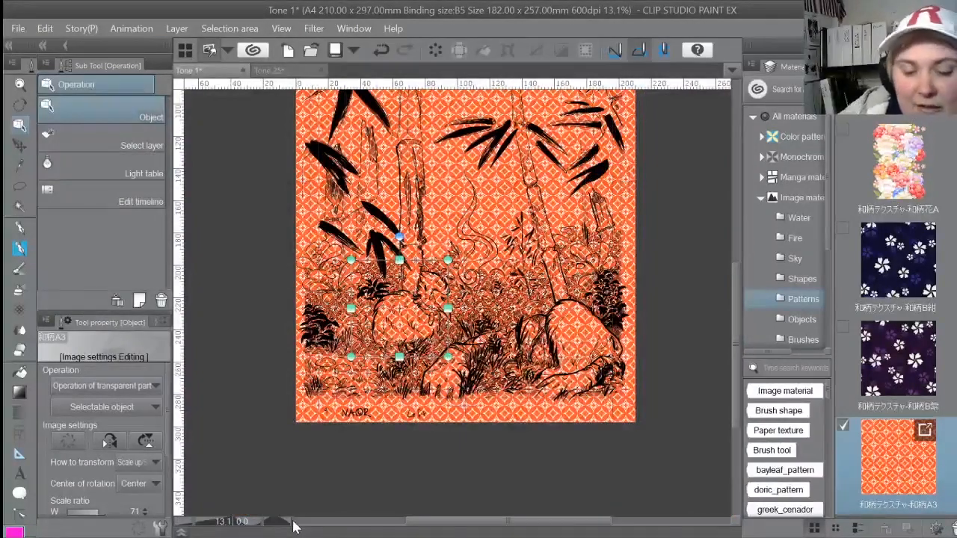
pyautogui.moveTo(448, 260); pyautogui.dragTo(408, 300)
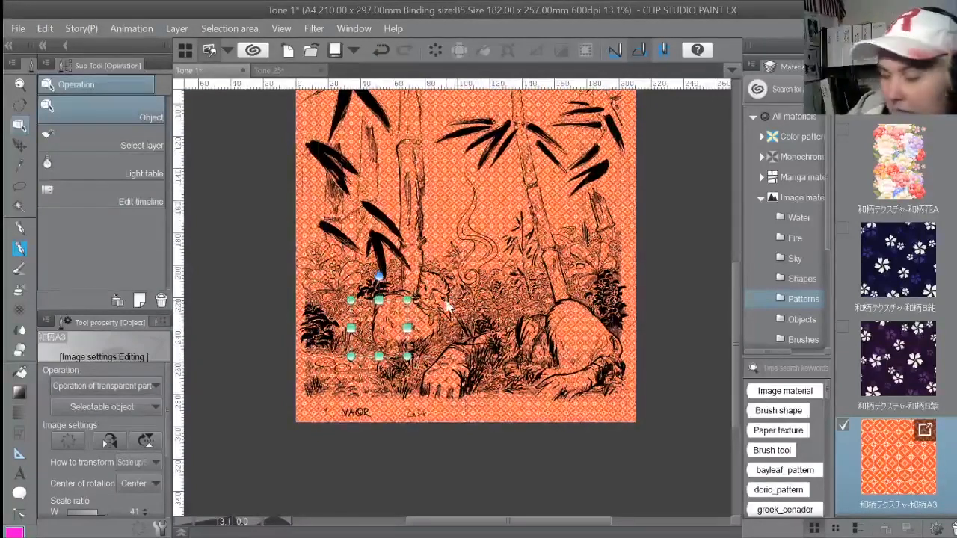
# Lasso the bird's outline and mask the orange pattern layer to the selection
pyautogui.scroll(1, 447, 307)
pyautogui.scroll(1, 447, 306)
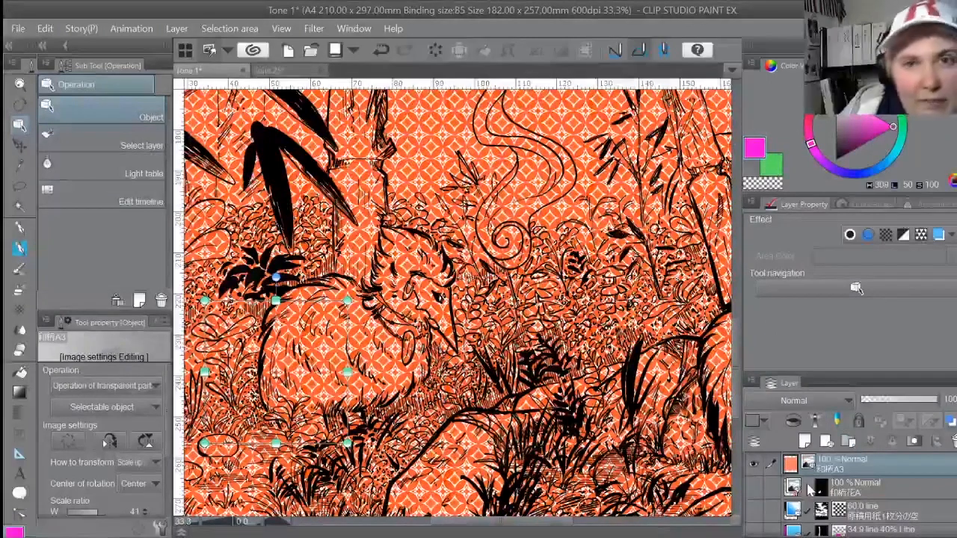
pyautogui.click(19, 186)
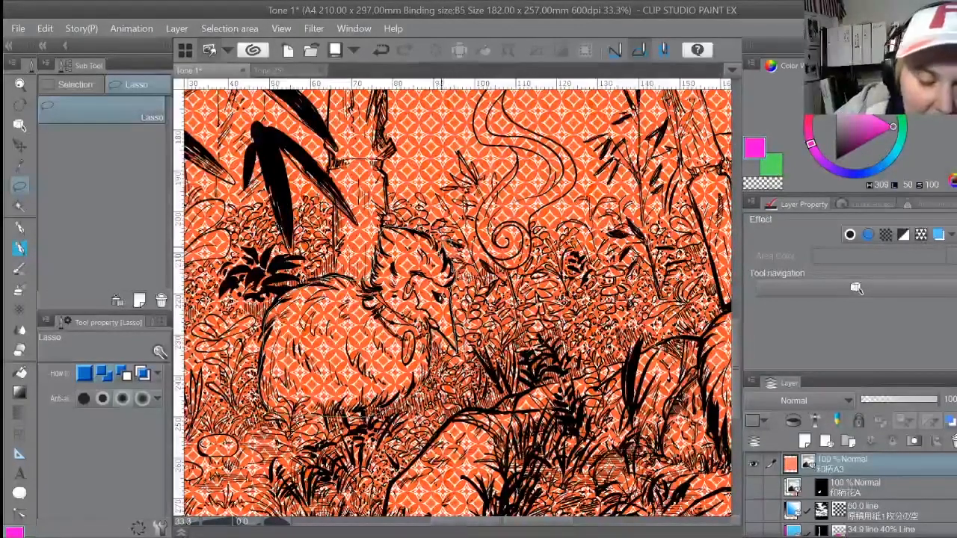
pyautogui.hotkey('ctrl', 'a')
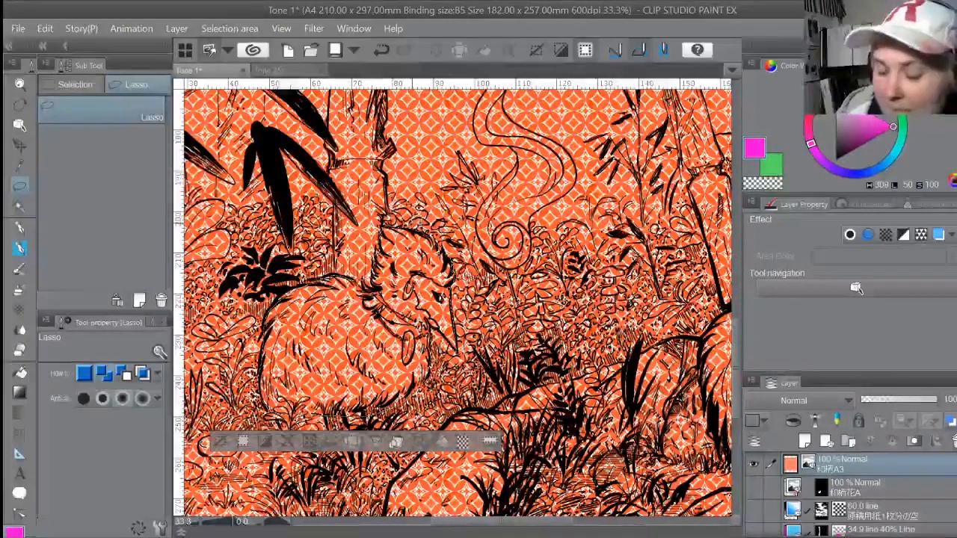
pyautogui.click(914, 442)
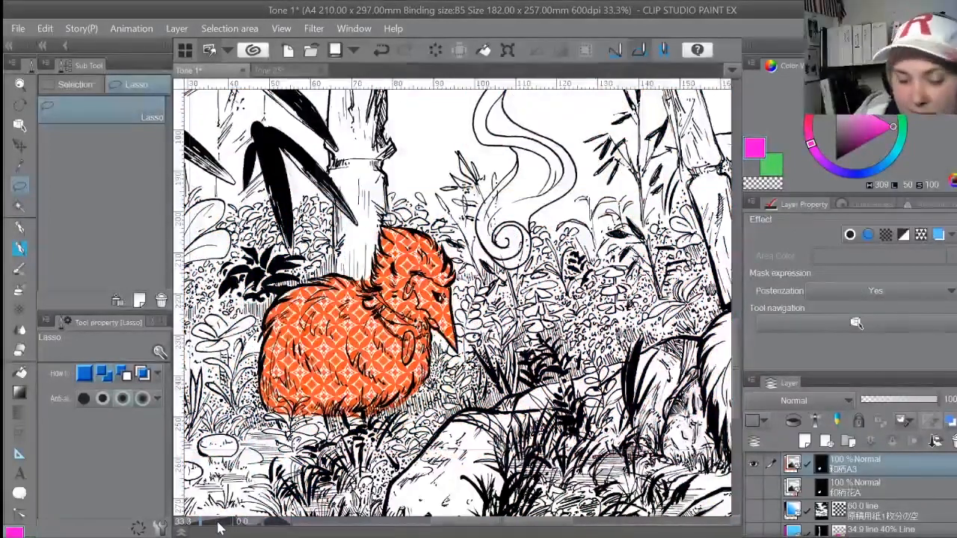
# Enlarge the orange pattern inside the bird mask to a scale of 44 with the Object tool
pyautogui.click(20, 125)
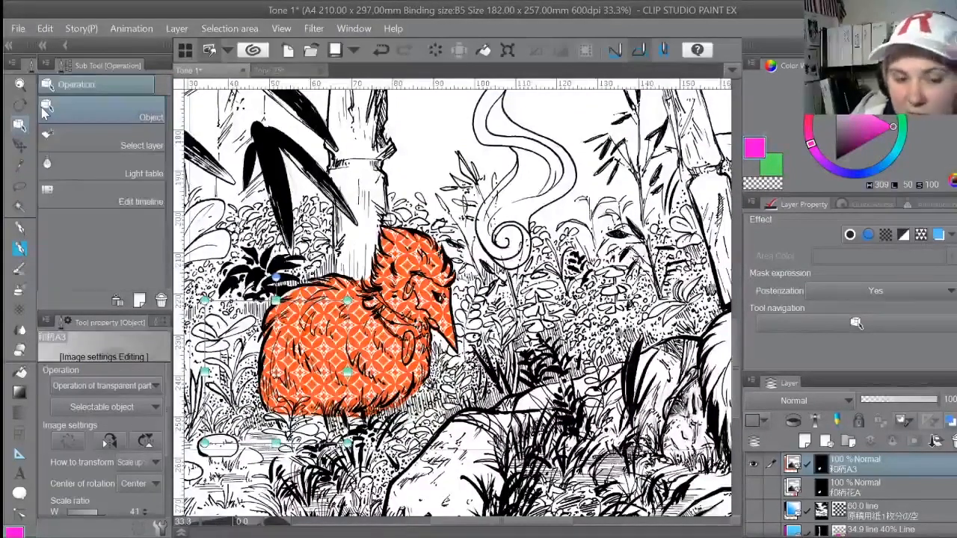
pyautogui.click(20, 186)
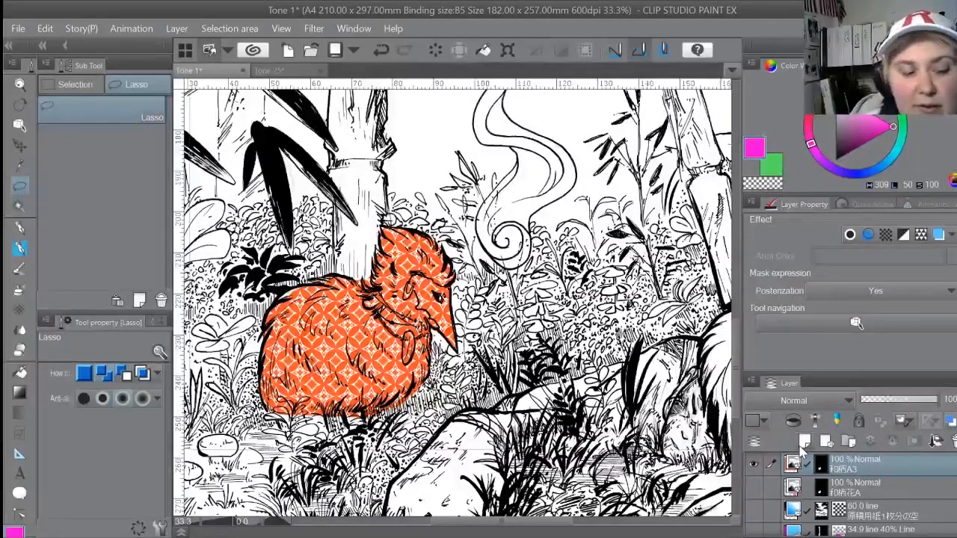
pyautogui.click(20, 125)
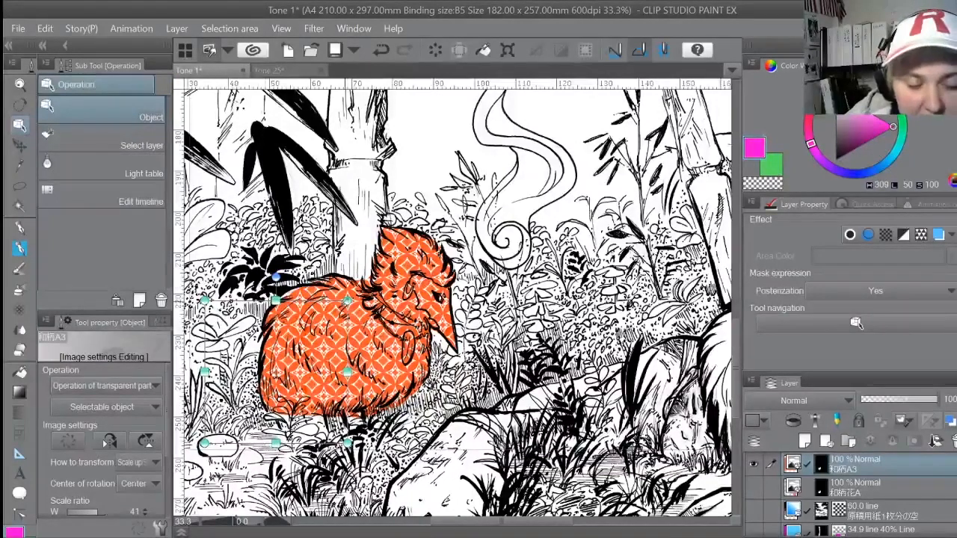
pyautogui.moveTo(347, 299)
pyautogui.mouseDown()
pyautogui.moveTo(465, 183)
pyautogui.moveTo(346, 302)
pyautogui.mouseUp()
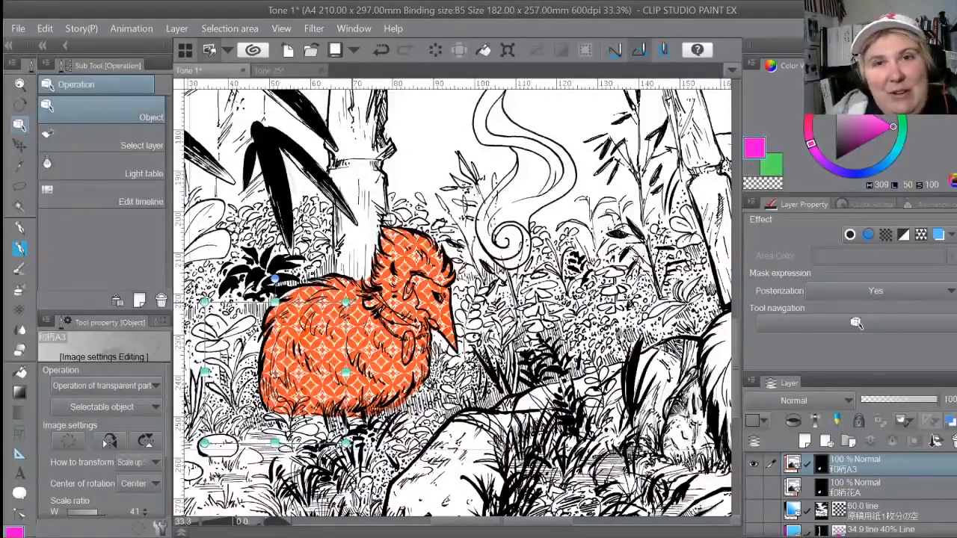
pyautogui.moveTo(346, 302); pyautogui.dragTo(355, 291)
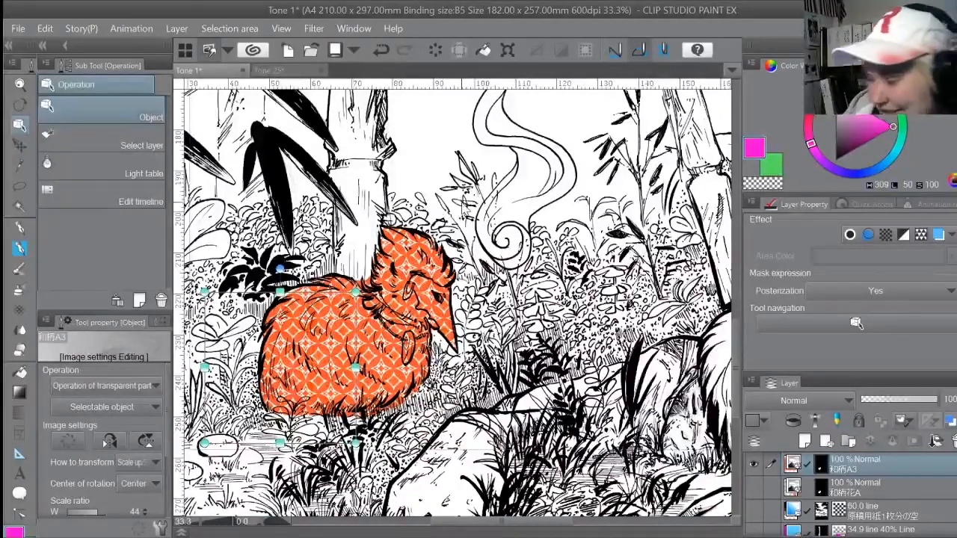
# Apply the tone effect at 60.0 lines to the orange pattern layer and set the main drawing color to orange
pyautogui.hotkey('ctrl', '-')
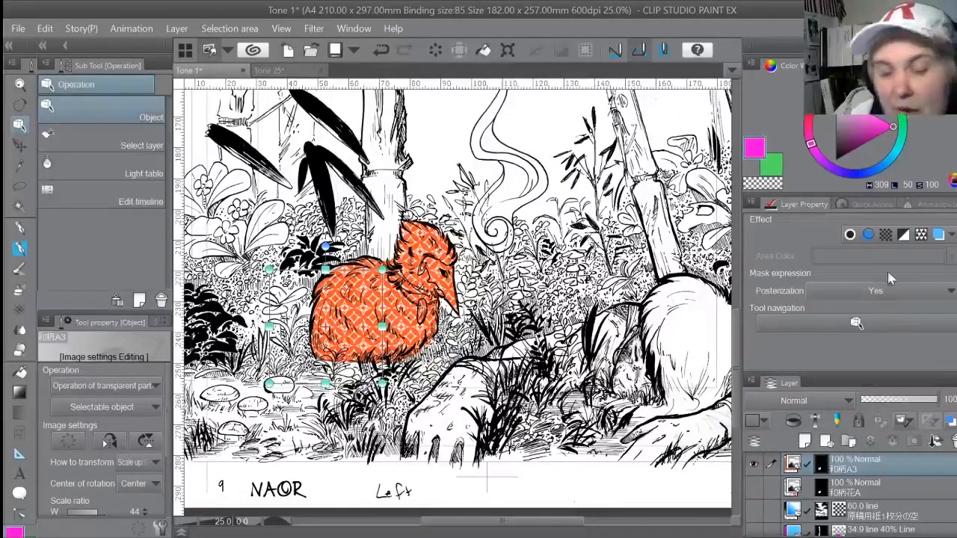
pyautogui.click(887, 234)
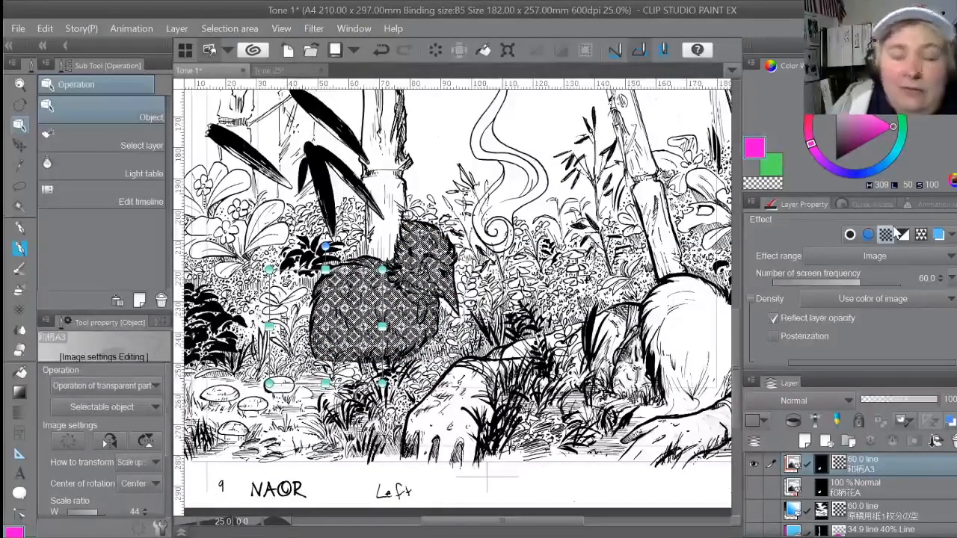
pyautogui.moveTo(811, 143); pyautogui.dragTo(830, 88)
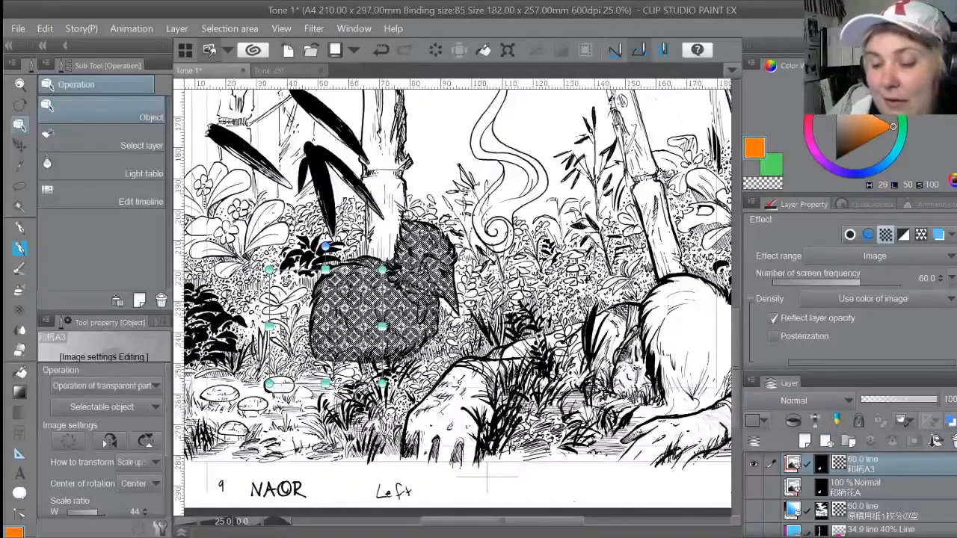
# Turn on the layer color effect for the 和柄A3 pattern layer and set its layer color to the orange drawing color
pyautogui.click(941, 236)
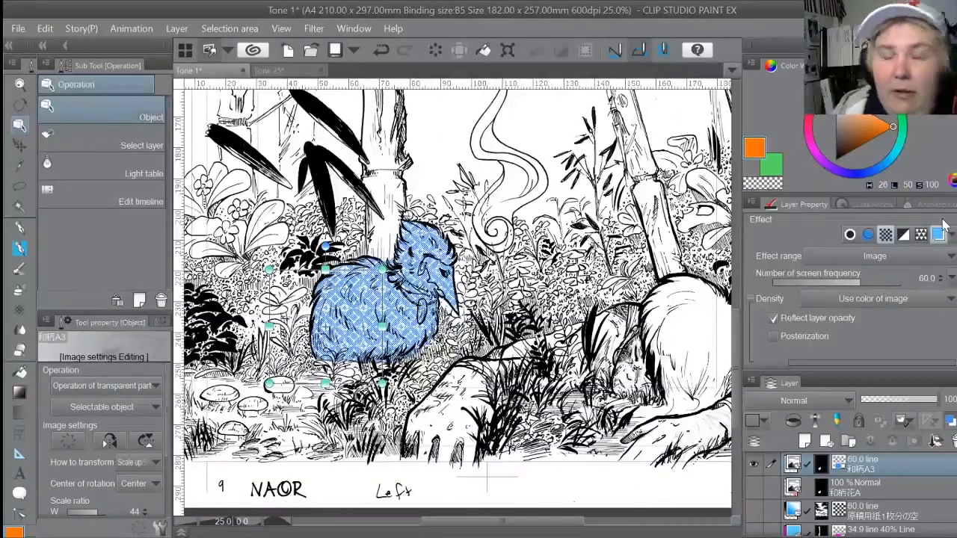
pyautogui.scroll(-5, 943, 239)
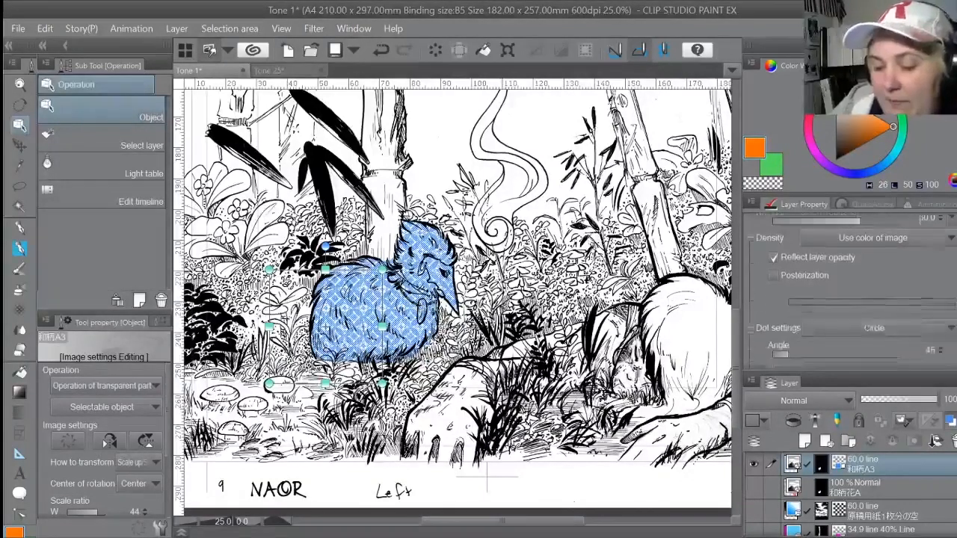
pyautogui.scroll(-5, 862, 275)
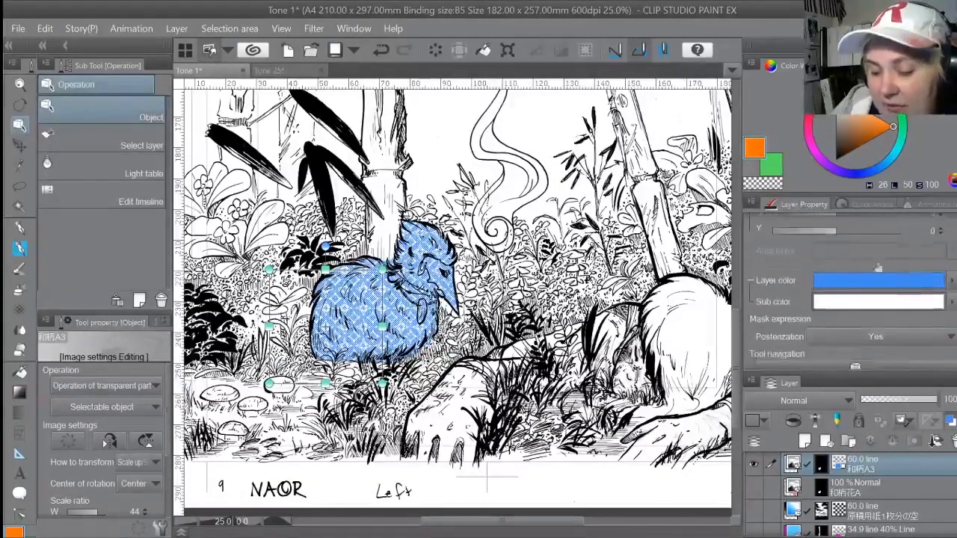
pyautogui.click(861, 274)
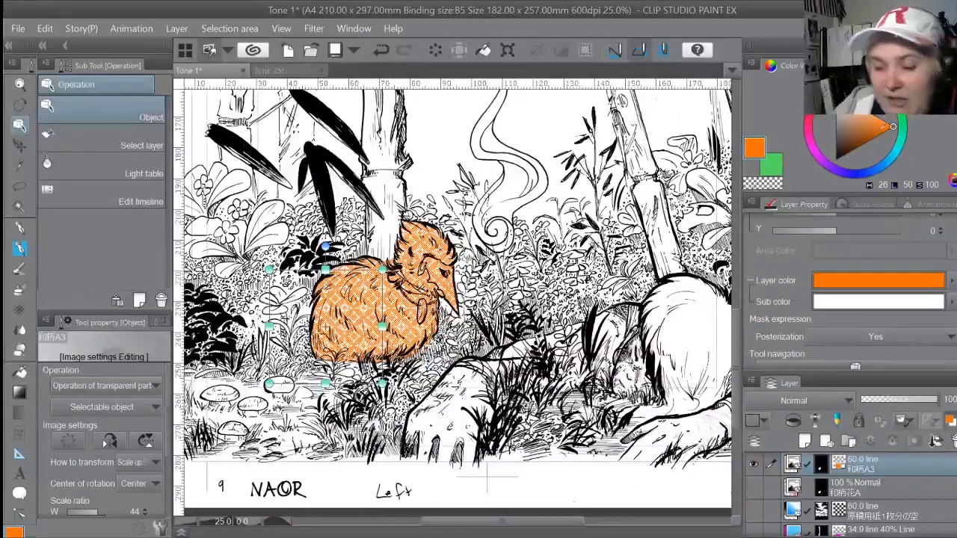
# Change the drawing color to a redder orange and apply it as the bird pattern's layer color
pyautogui.click(825, 93)
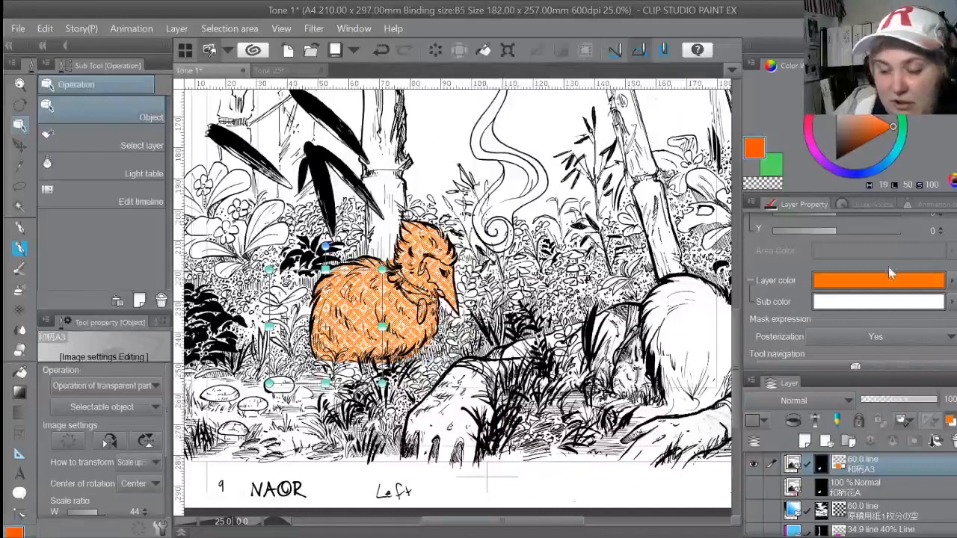
pyautogui.click(897, 279)
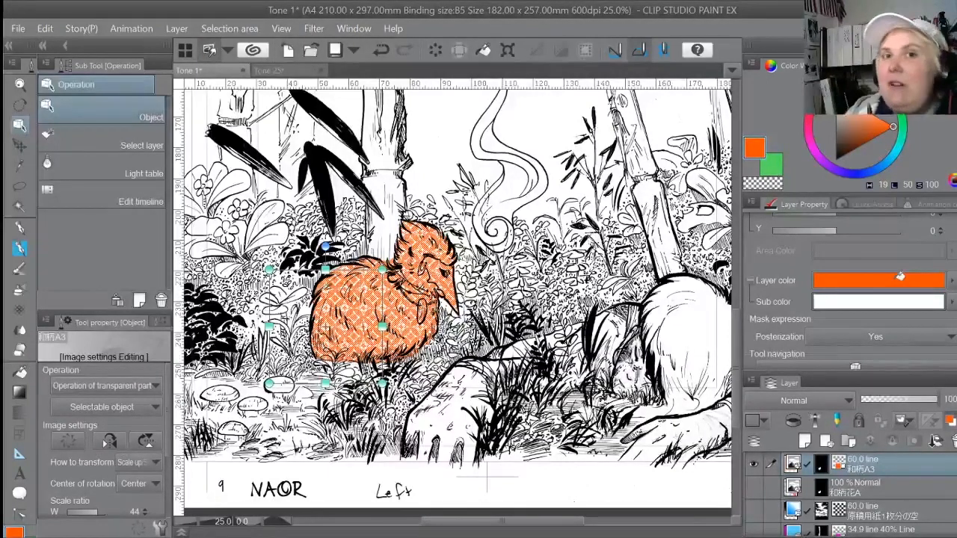
pyautogui.click(893, 279)
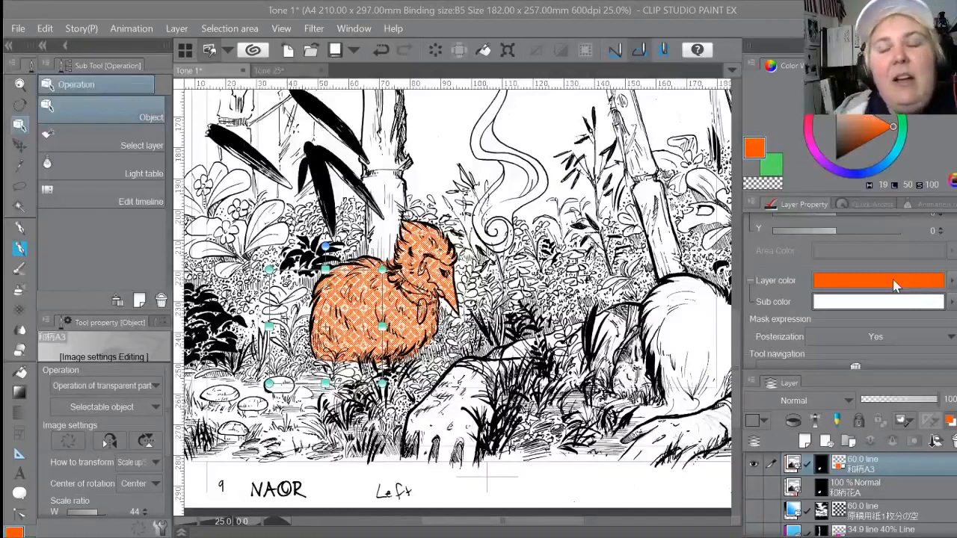
# Hide the 和柄A3 pattern layer and select Layer 7 directly below the inkscan layer
pyautogui.hotkey('ctrl', '-')
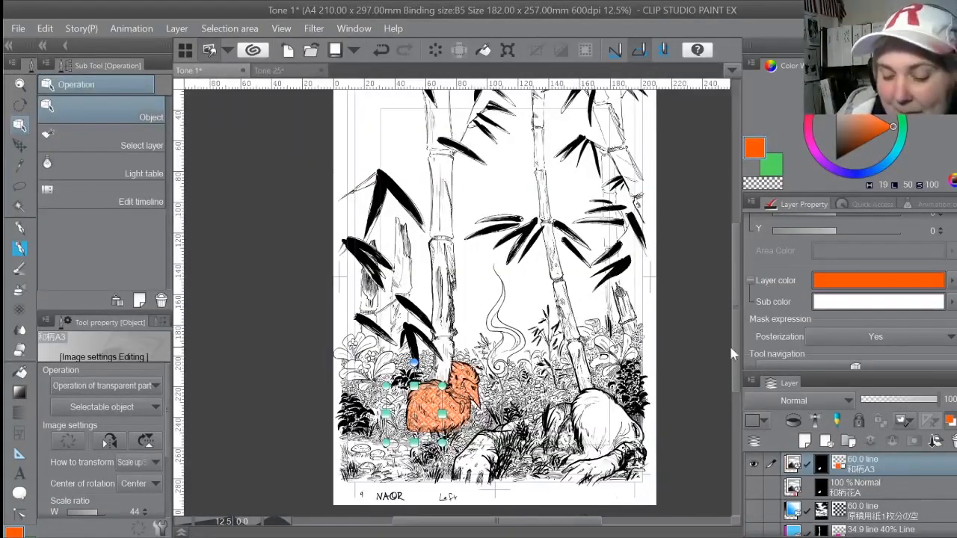
pyautogui.moveTo(737, 344)
pyautogui.mouseDown()
pyautogui.moveTo(738, 318)
pyautogui.moveTo(736, 352)
pyautogui.mouseUp()
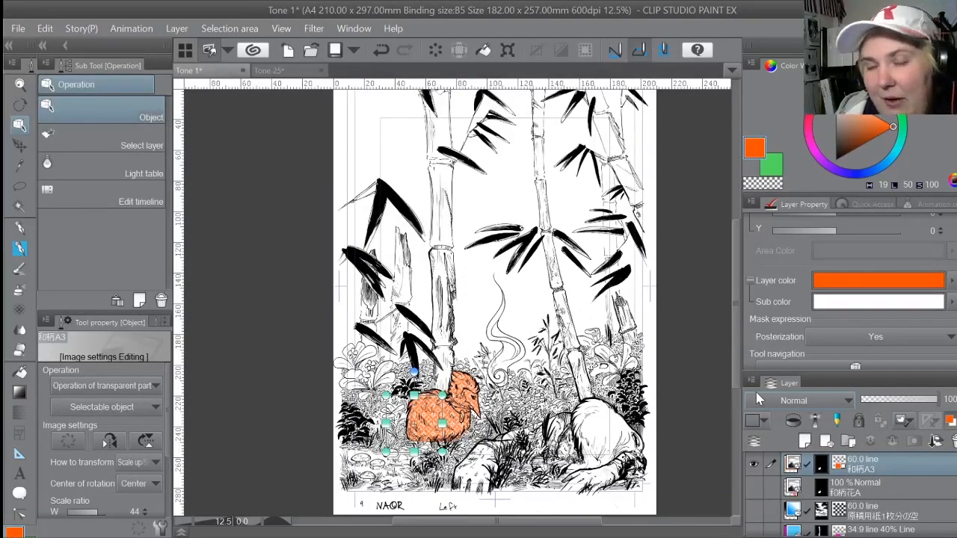
pyautogui.click(754, 464)
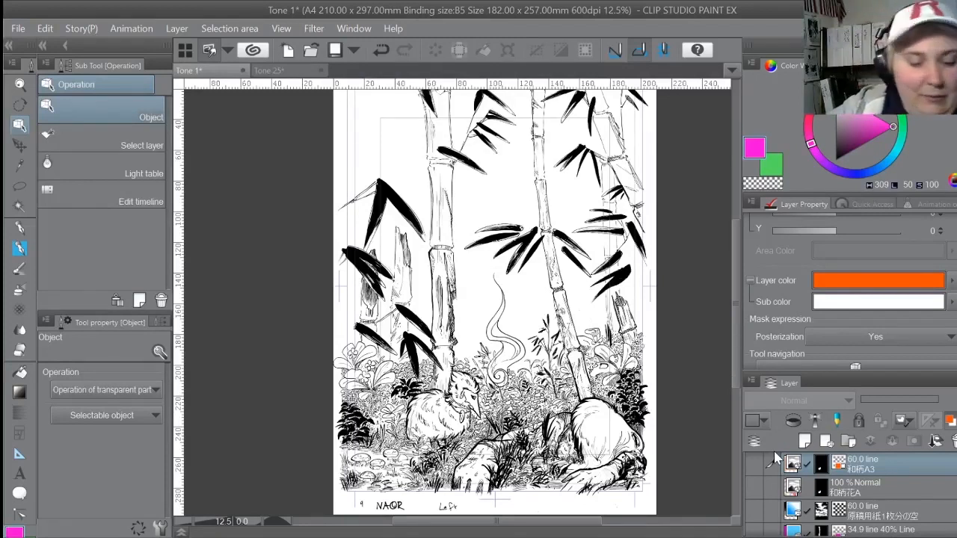
pyautogui.scroll(2, 775, 457)
pyautogui.click(819, 508)
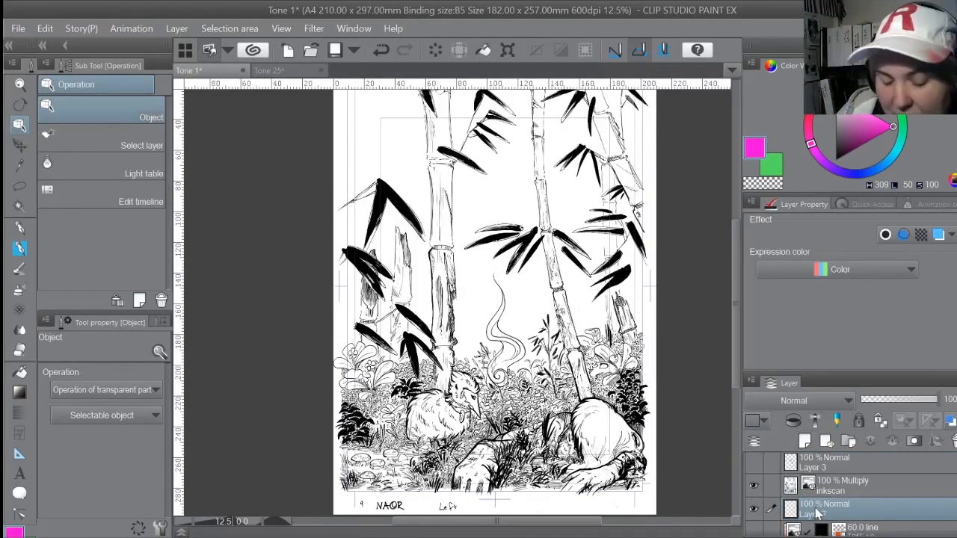
# Paint a black Gauze cloud stroke at brush size 1000 across the background behind the lower bamboo trunks
pyautogui.click(22, 307)
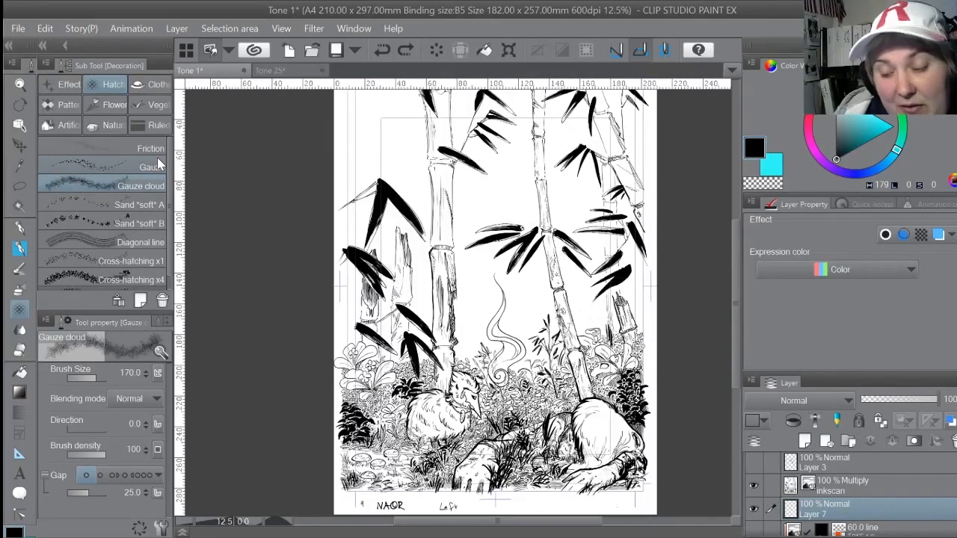
pyautogui.press(']')
pyautogui.press(']')
pyautogui.press(']')
pyautogui.press(']')
pyautogui.press(']')
pyautogui.press(']')
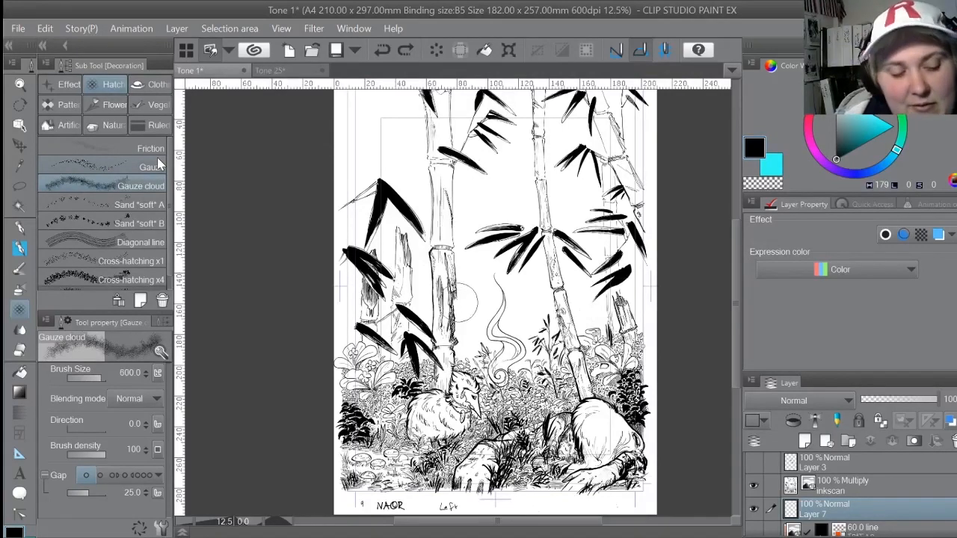
pyautogui.press(']')
pyautogui.press(']')
pyautogui.press(']')
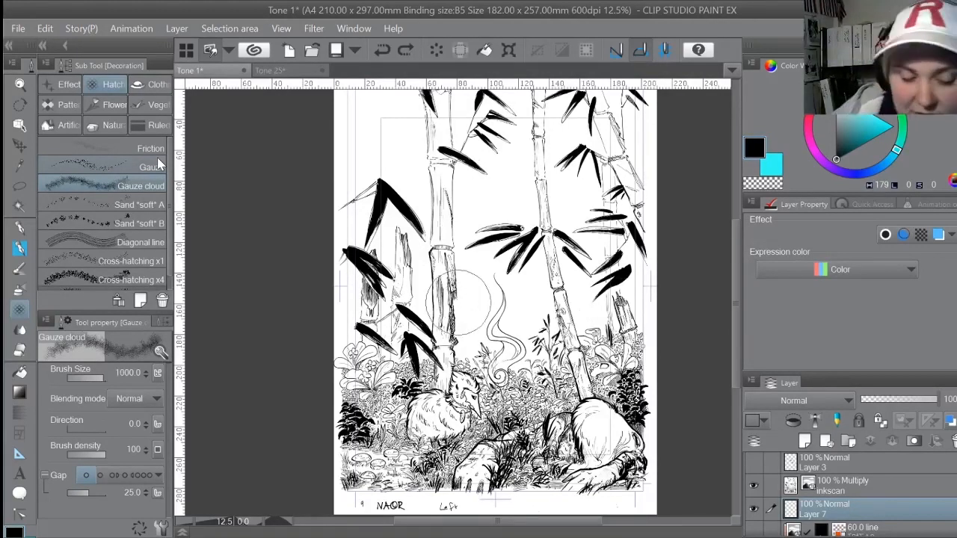
pyautogui.moveTo(311, 300)
pyautogui.mouseDown()
pyautogui.moveTo(337, 310)
pyautogui.moveTo(560, 318)
pyautogui.moveTo(598, 292)
pyautogui.mouseUp()
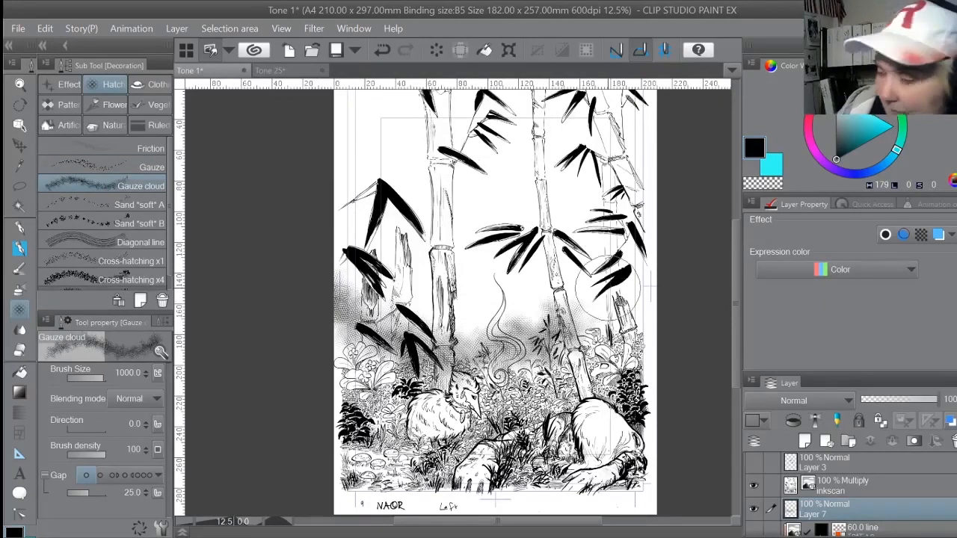
# Enlarge the Gauze cloud brush to 1500 and darken the background above the undergrowth and between the upper bamboo trunks
pyautogui.press(']')
pyautogui.press(']')
pyautogui.press(']')
pyautogui.moveTo(314, 329)
pyautogui.mouseDown()
pyautogui.moveTo(341, 320)
pyautogui.moveTo(433, 359)
pyautogui.moveTo(486, 344)
pyautogui.mouseUp()
pyautogui.press('[')
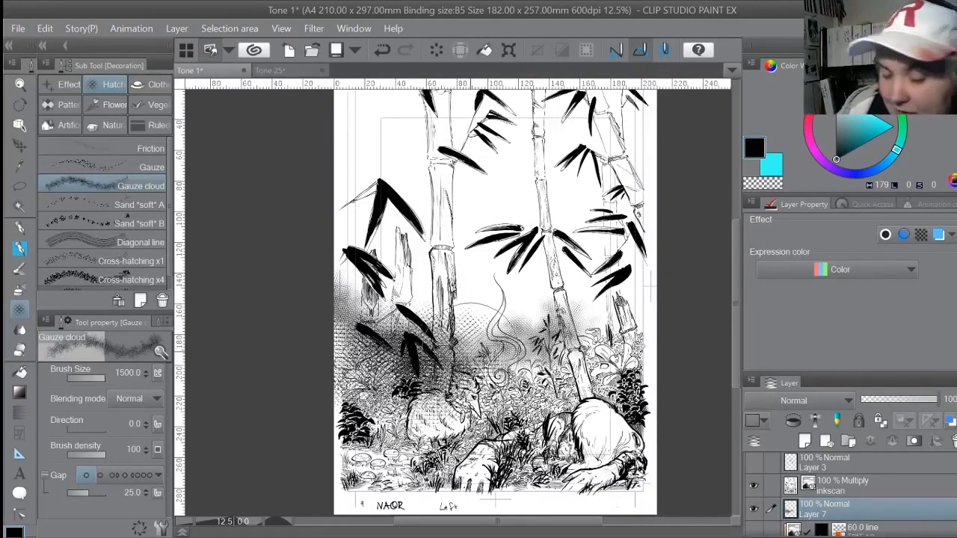
pyautogui.moveTo(314, 336)
pyautogui.mouseDown()
pyautogui.moveTo(338, 344)
pyautogui.moveTo(633, 321)
pyautogui.moveTo(683, 299)
pyautogui.mouseUp()
pyautogui.moveTo(453, 178)
pyautogui.mouseDown()
pyautogui.moveTo(539, 143)
pyautogui.moveTo(496, 224)
pyautogui.moveTo(561, 157)
pyautogui.mouseUp()
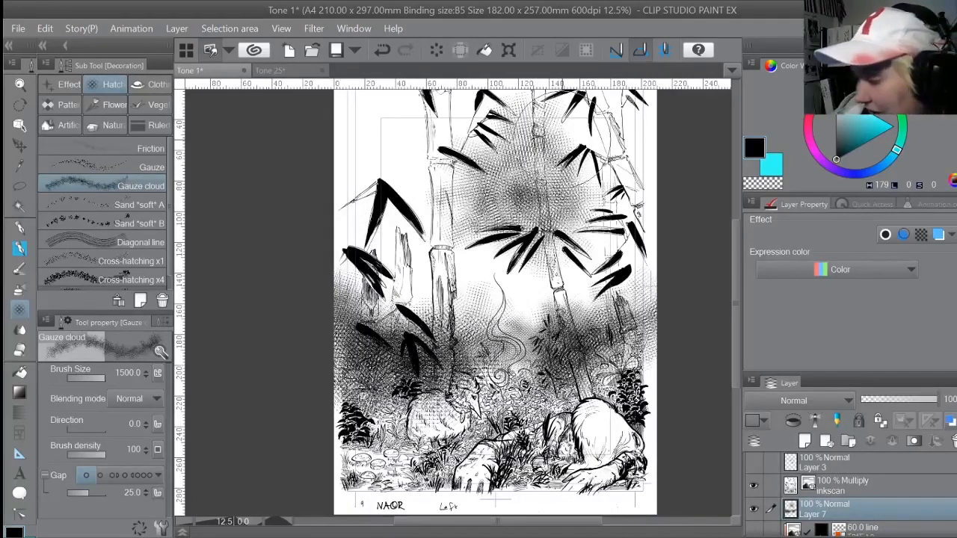
# Lasso a large rounded area over the bamboo scene on Layer 7, fill it with black and clear the selection
pyautogui.click(19, 187)
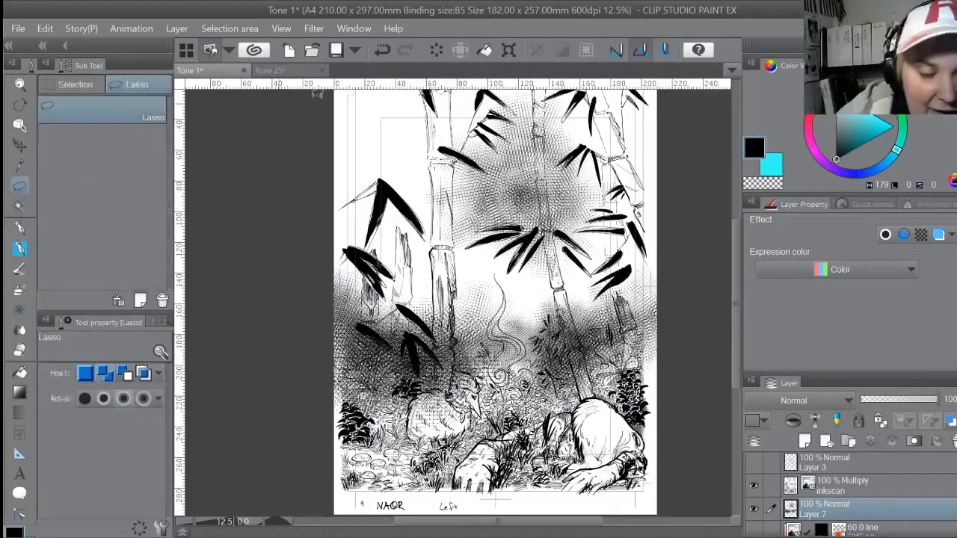
pyautogui.moveTo(299, 193)
pyautogui.mouseDown()
pyautogui.moveTo(321, 311)
pyautogui.moveTo(672, 289)
pyautogui.moveTo(577, 91)
pyautogui.moveTo(314, 187)
pyautogui.mouseUp()
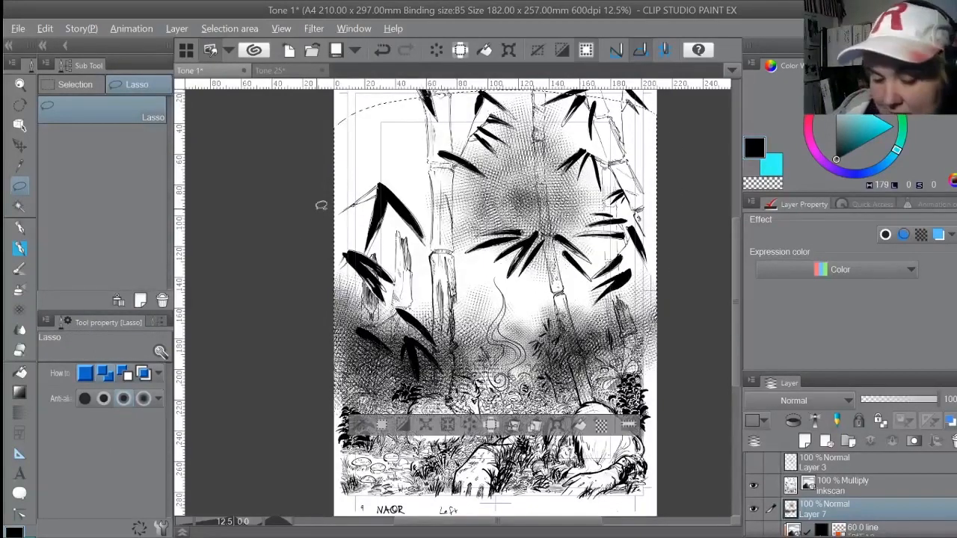
pyautogui.hotkey('alt', 'BackSpace')
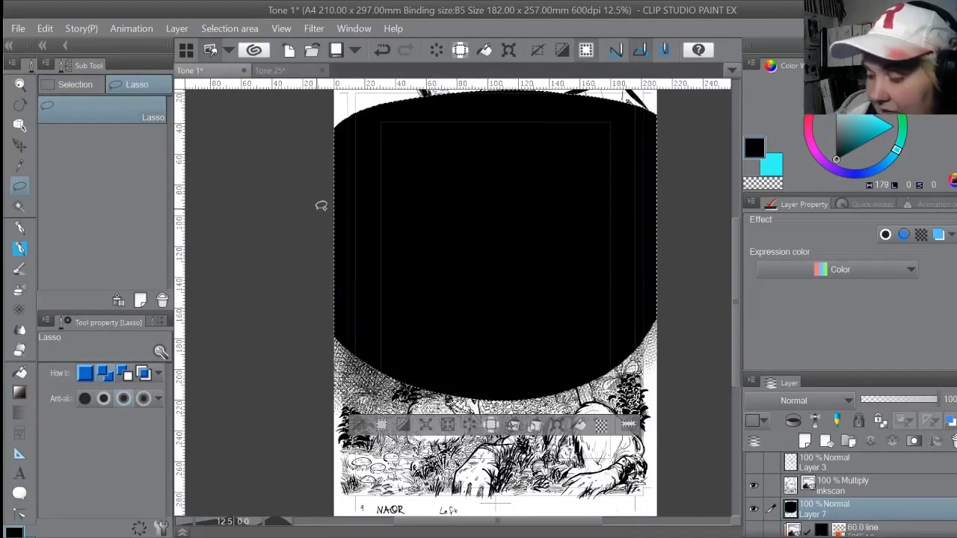
pyautogui.hotkey('ctrl', 'd')
# Add a new raster layer above the black fill and brush white Gauze cloud texture at size 1500 over its lower half
pyautogui.click(837, 96)
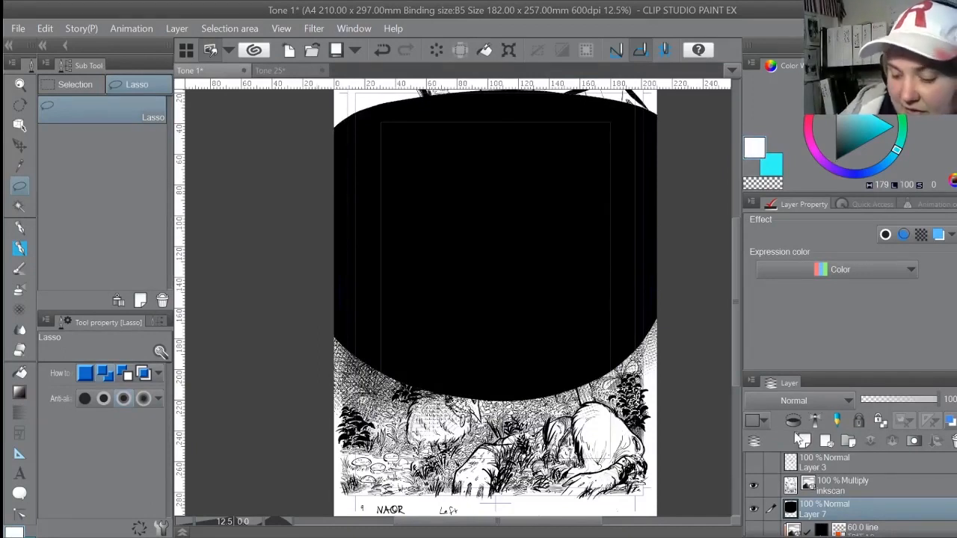
pyautogui.click(805, 445)
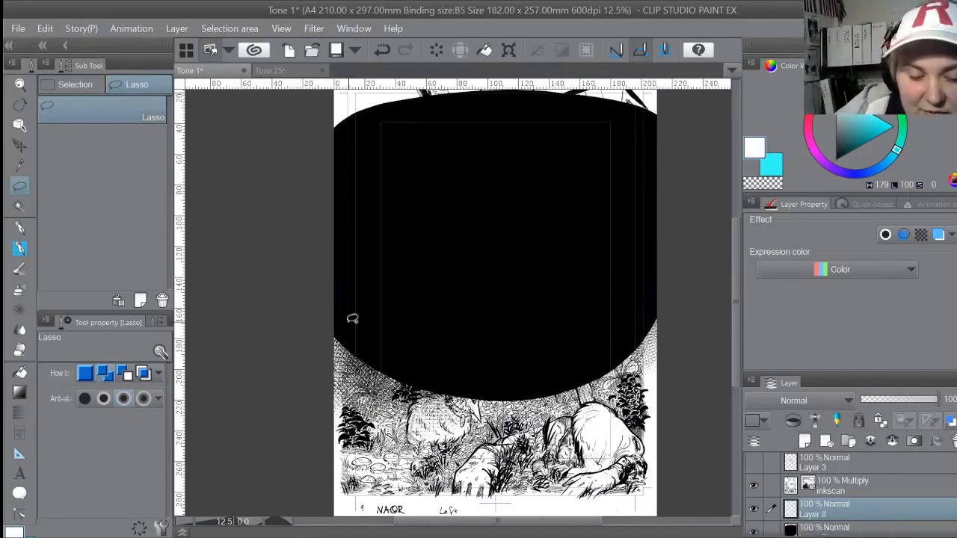
pyautogui.click(21, 228)
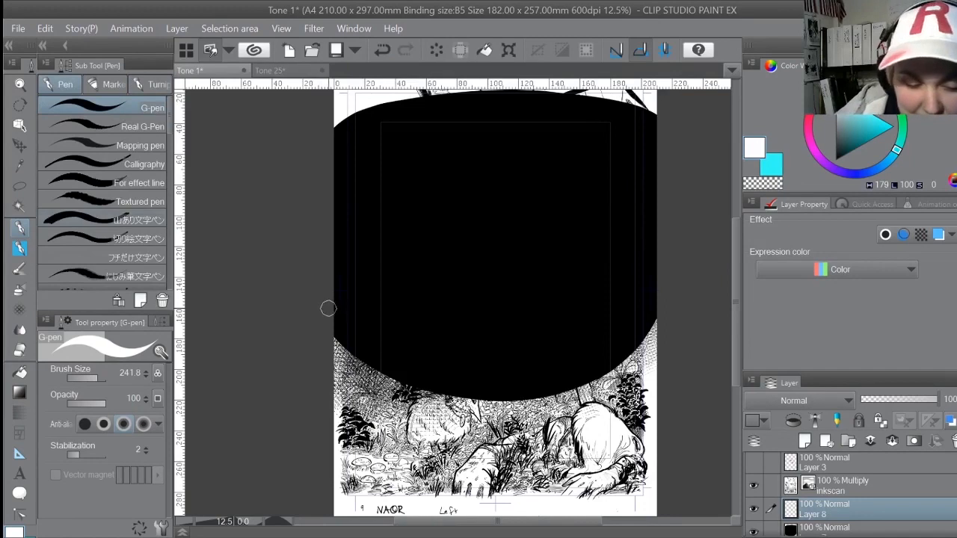
pyautogui.click(20, 309)
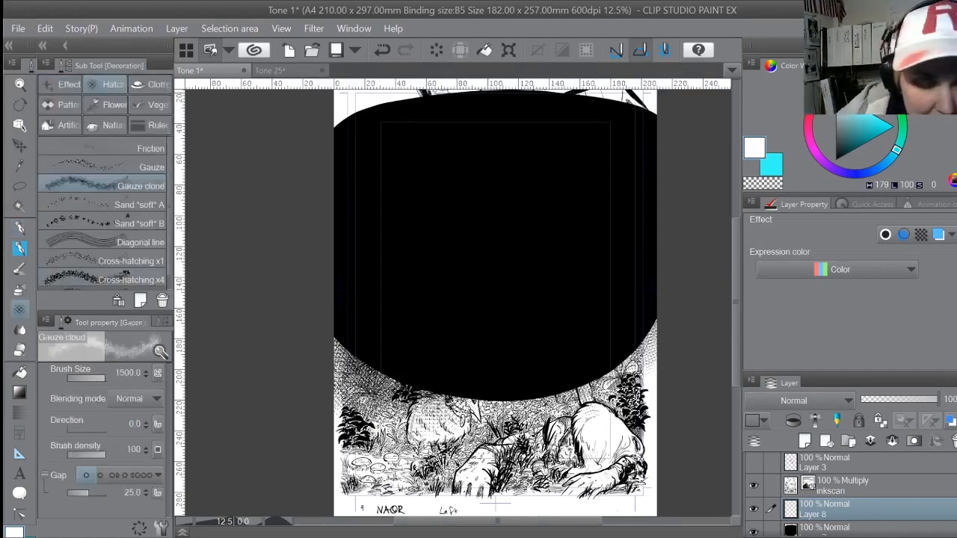
pyautogui.moveTo(332, 282); pyautogui.dragTo(426, 352)
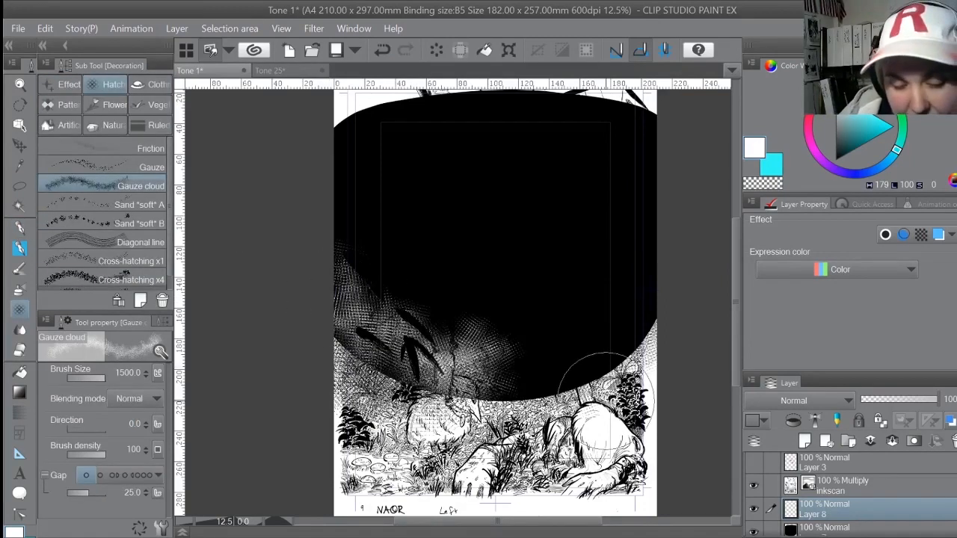
pyautogui.moveTo(351, 245)
pyautogui.mouseDown()
pyautogui.moveTo(422, 325)
pyautogui.moveTo(508, 281)
pyautogui.moveTo(566, 356)
pyautogui.moveTo(644, 298)
pyautogui.moveTo(661, 218)
pyautogui.mouseUp()
pyautogui.scroll(2, 659, 213)
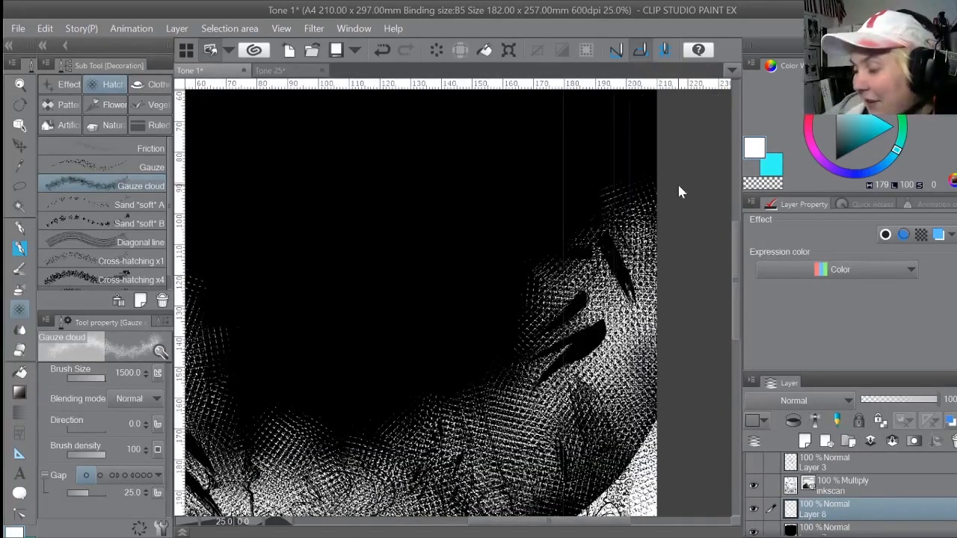
pyautogui.scroll(-2, 678, 182)
pyautogui.moveTo(412, 199)
pyautogui.mouseDown()
pyautogui.moveTo(453, 284)
pyautogui.moveTo(566, 229)
pyautogui.moveTo(610, 178)
pyautogui.mouseUp()
# Open the comic page tones 9 (2) and examine the cloud tone behind the bird in the first panel
pyautogui.click(18, 30)
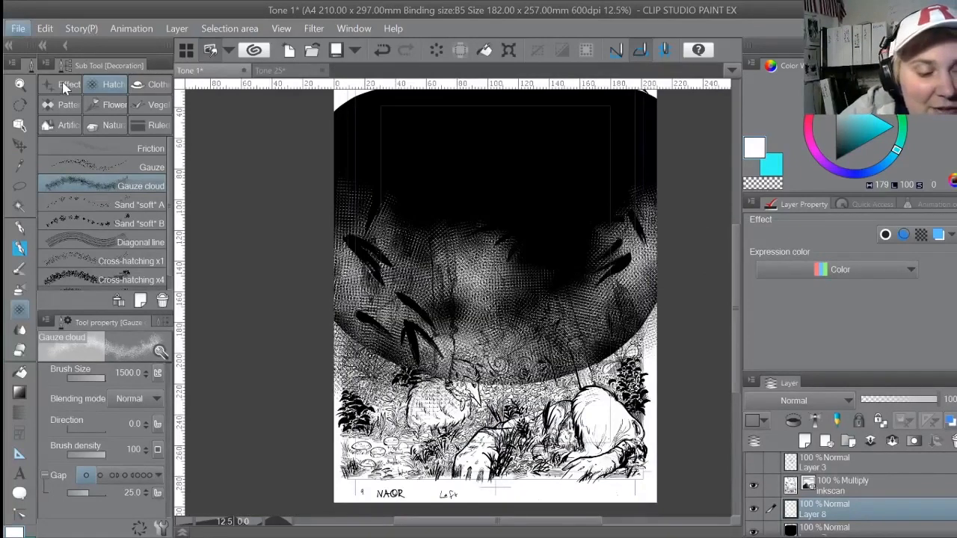
pyautogui.click(64, 88)
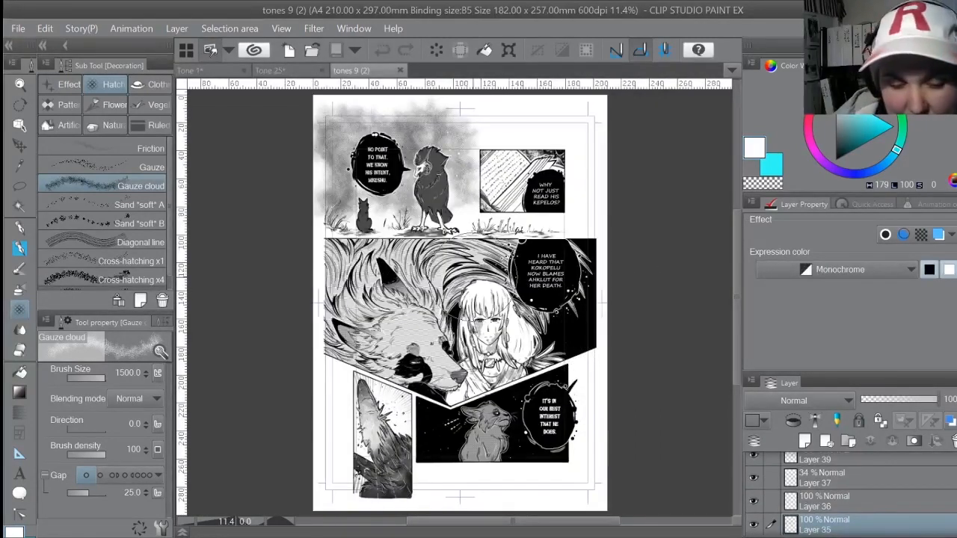
pyautogui.scroll(1, 473, 278)
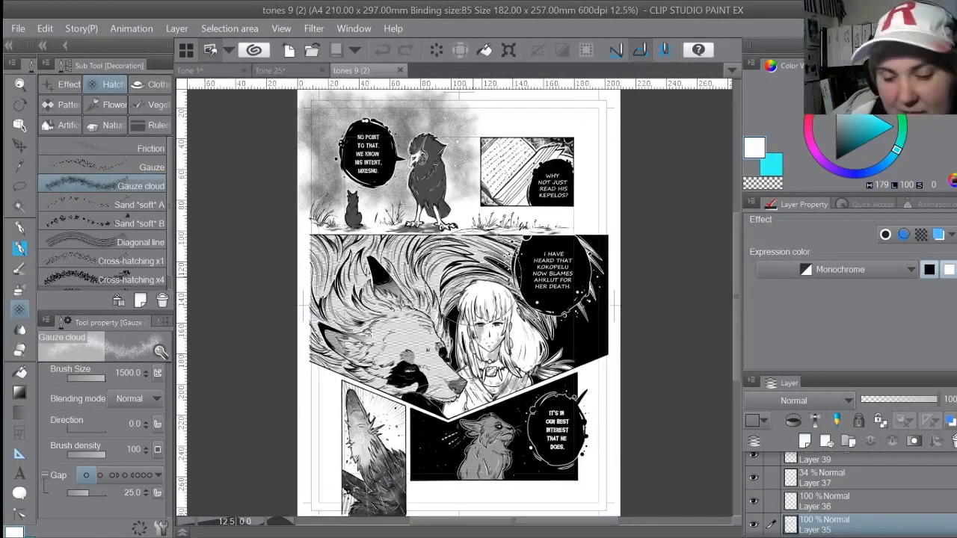
pyautogui.scroll(1, 473, 277)
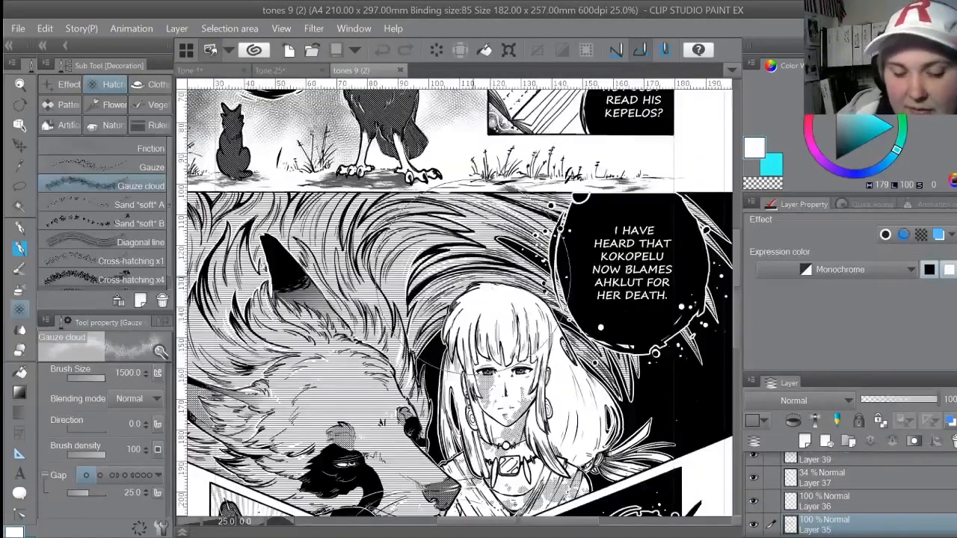
pyautogui.moveTo(737, 297); pyautogui.dragTo(748, 223)
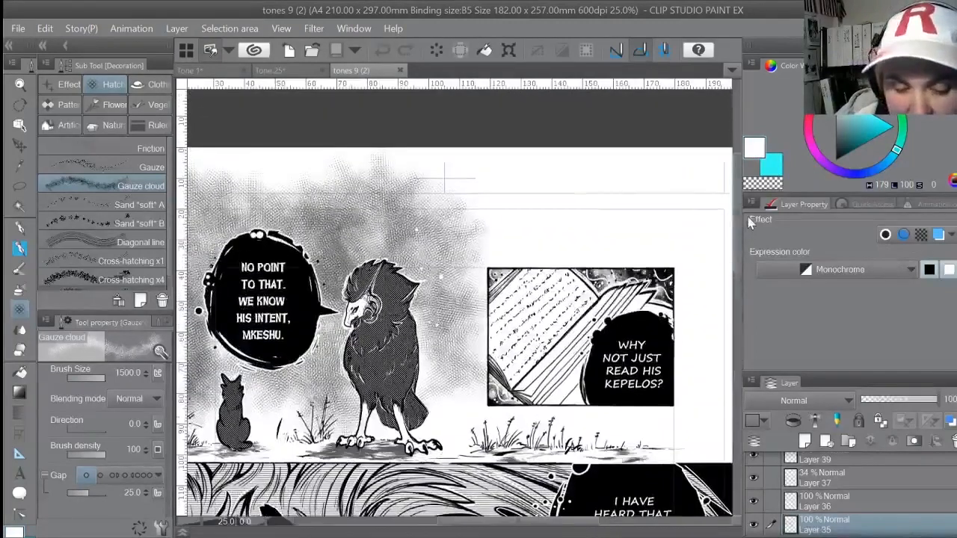
# Locate the cloud tone's layer with the Select layer tool and hide Layer 38 in the first panel
pyautogui.click(20, 146)
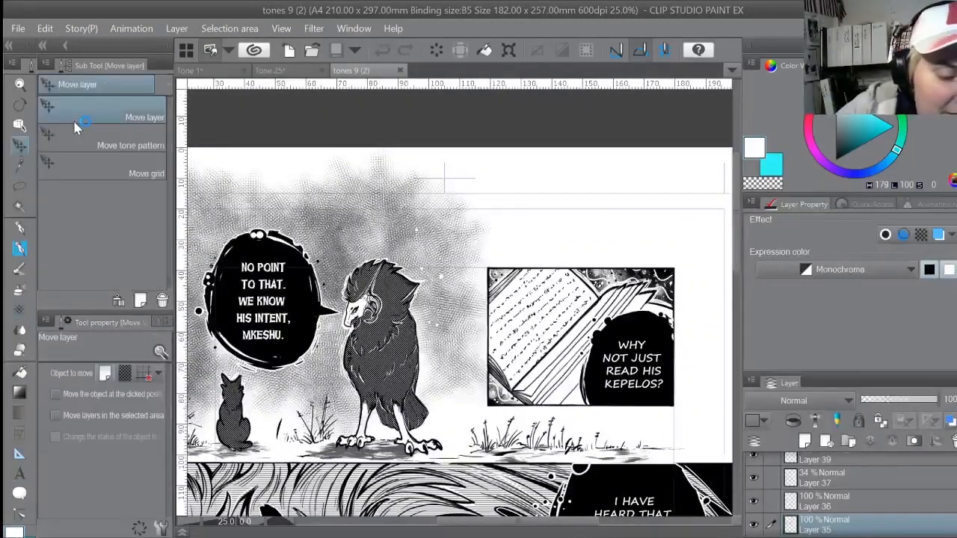
pyautogui.moveTo(583, 521); pyautogui.dragTo(559, 521)
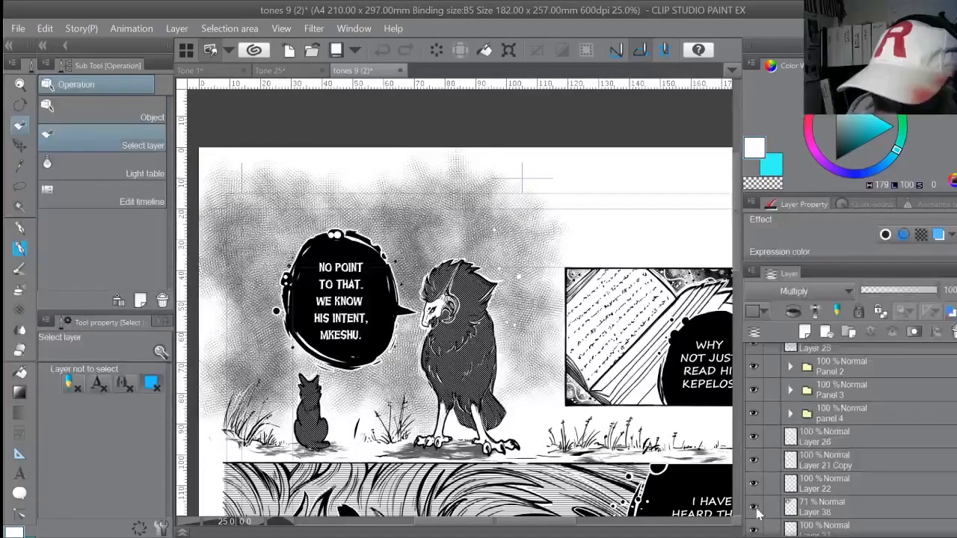
pyautogui.click(753, 507)
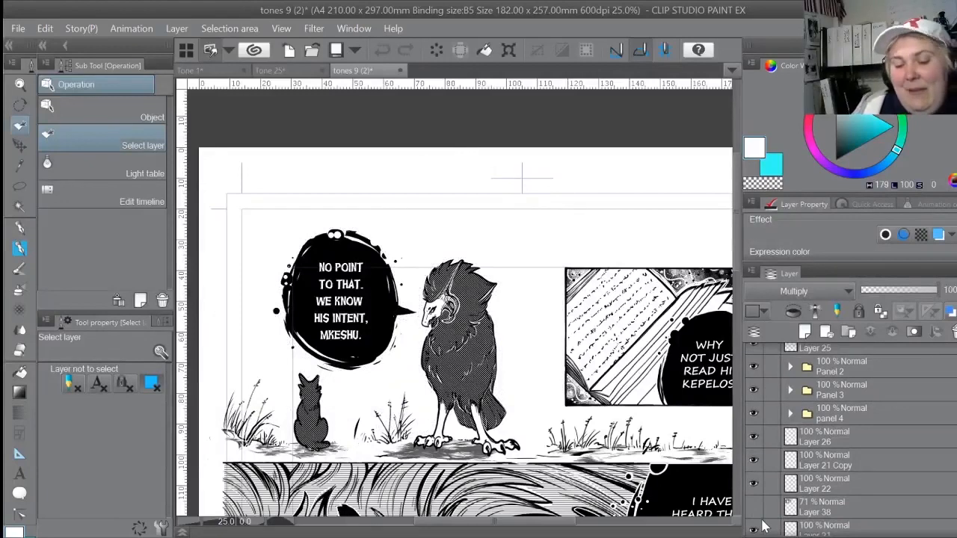
pyautogui.hotkey('ctrl', '-')
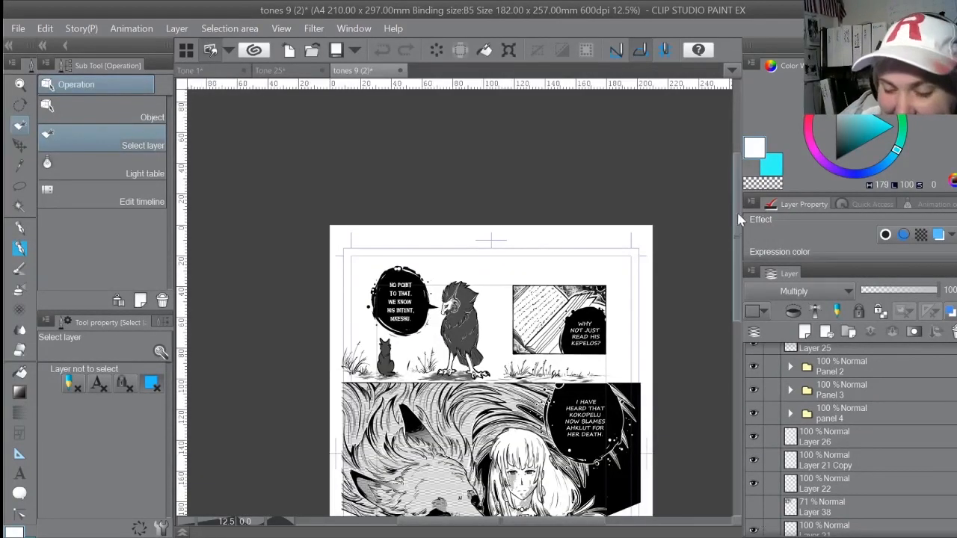
# Show Layer 38's cloud tone behind the bird in the first panel again
pyautogui.moveTo(736, 215); pyautogui.dragTo(737, 269)
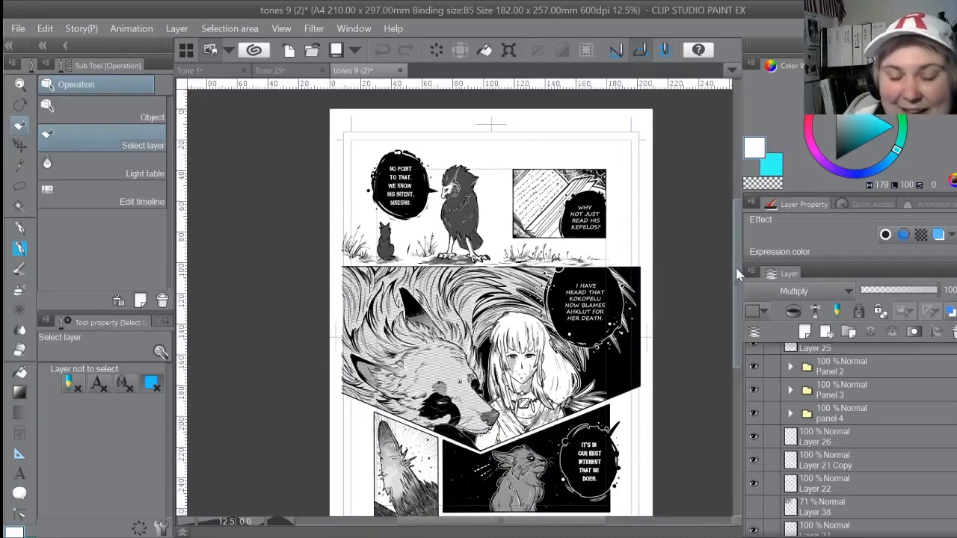
pyautogui.click(754, 506)
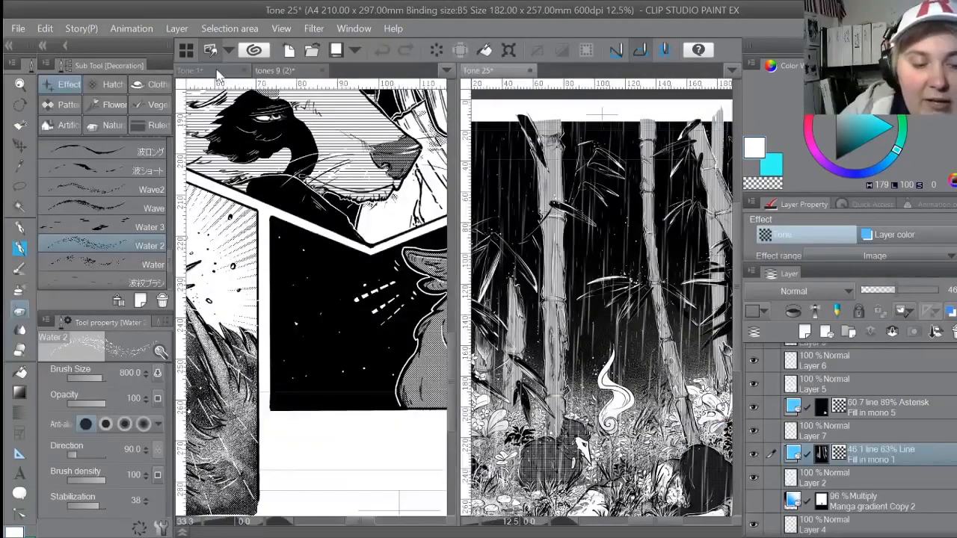
# Bring up the Tone 1 page beside Tone 25 and hide the black fill on Layer 7
pyautogui.click(222, 70)
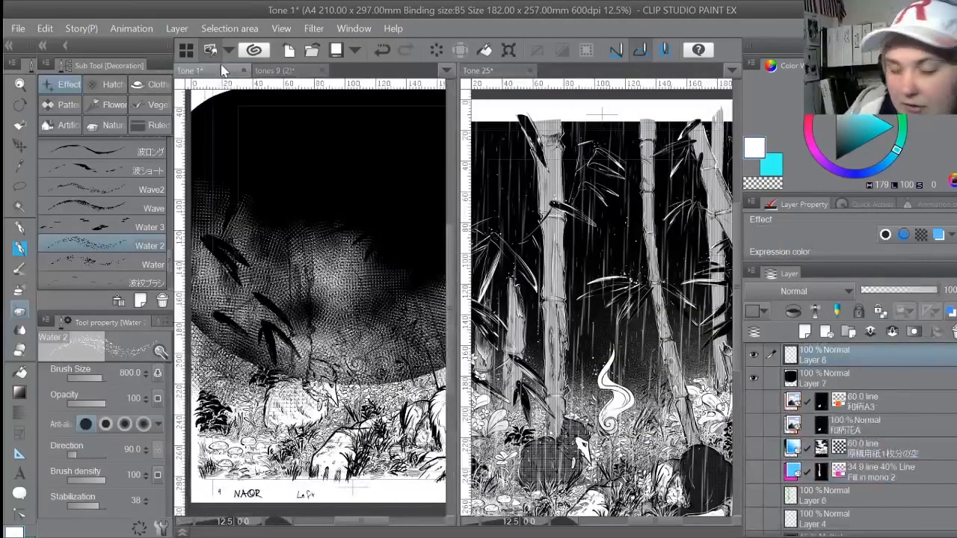
pyautogui.hotkey('ctrl', '-')
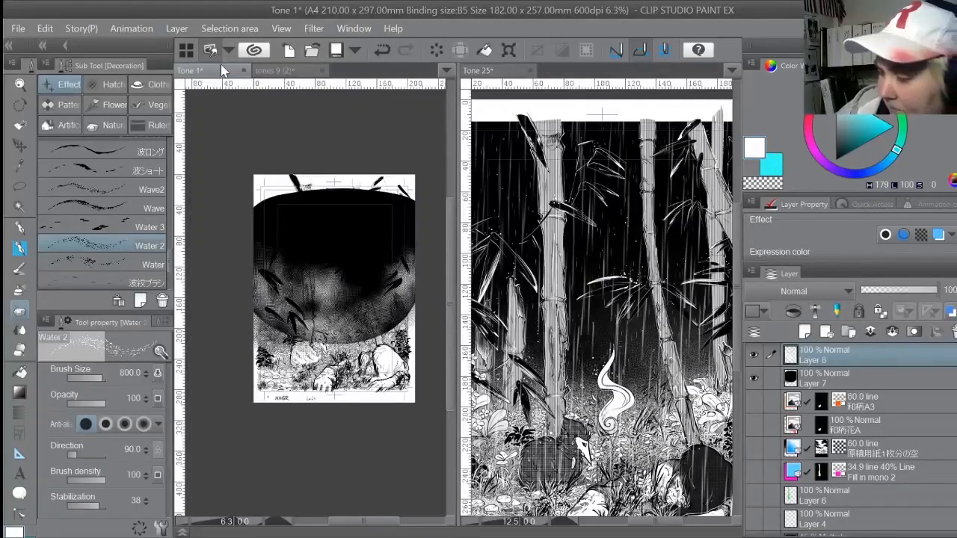
pyautogui.hotkey('ctrl', '+')
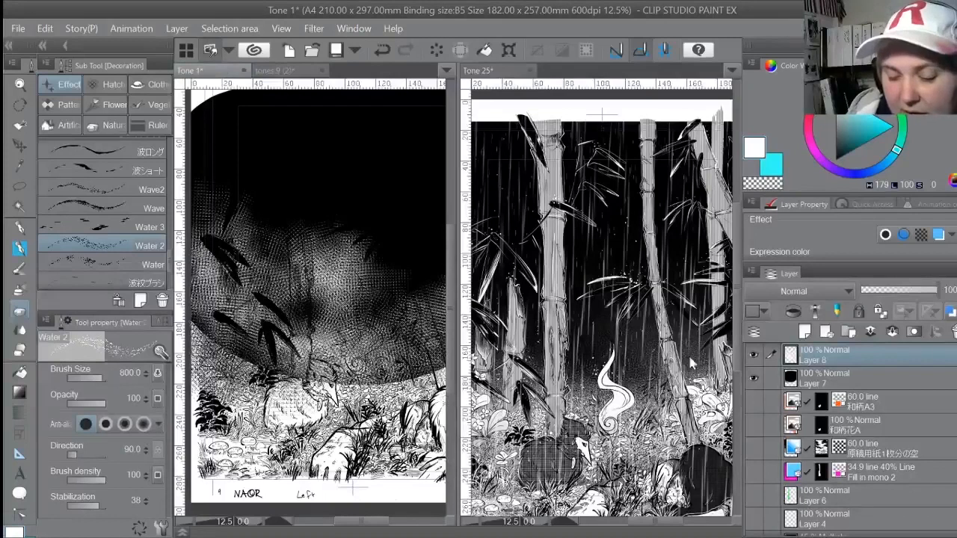
pyautogui.click(755, 380)
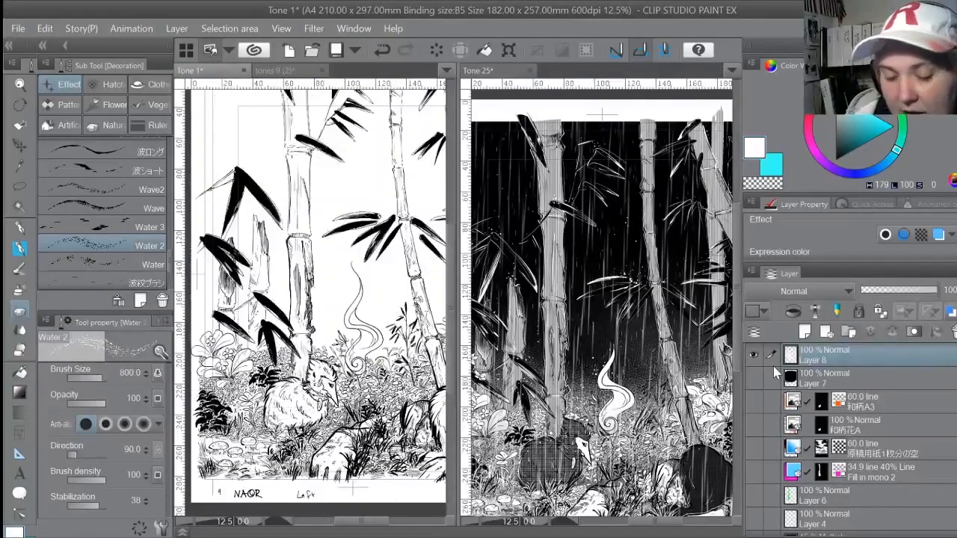
# Widen the side-by-side Tone 1 and Tone 25 canvases so the Tone 1 page fits across its full width
pyautogui.scroll(-5, 453, 403)
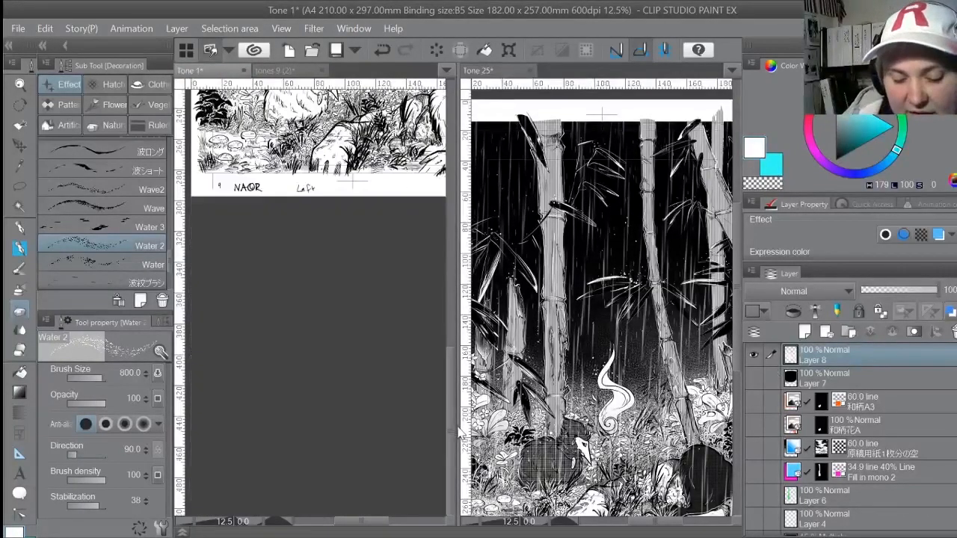
pyautogui.scroll(5, 453, 385)
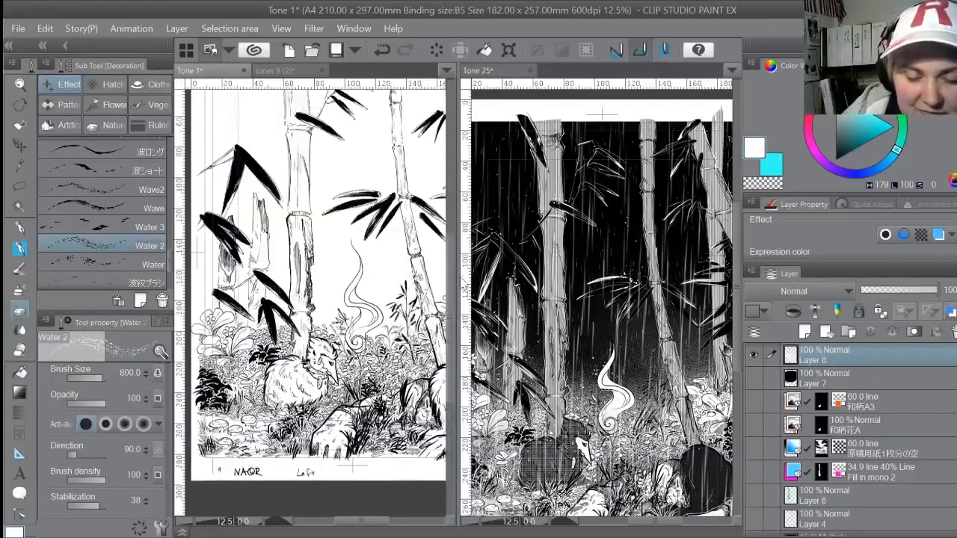
pyautogui.moveTo(458, 286); pyautogui.dragTo(482, 286)
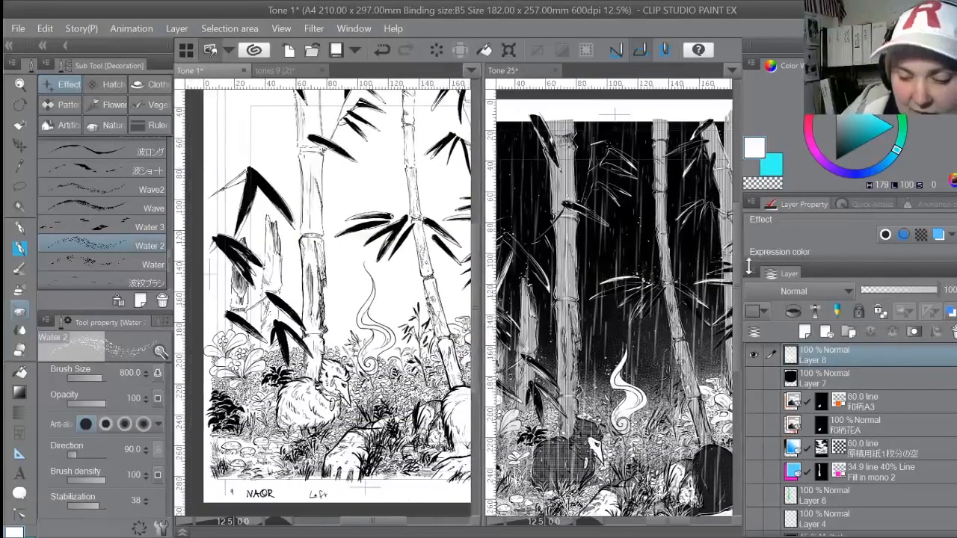
pyautogui.moveTo(738, 265); pyautogui.dragTo(826, 266)
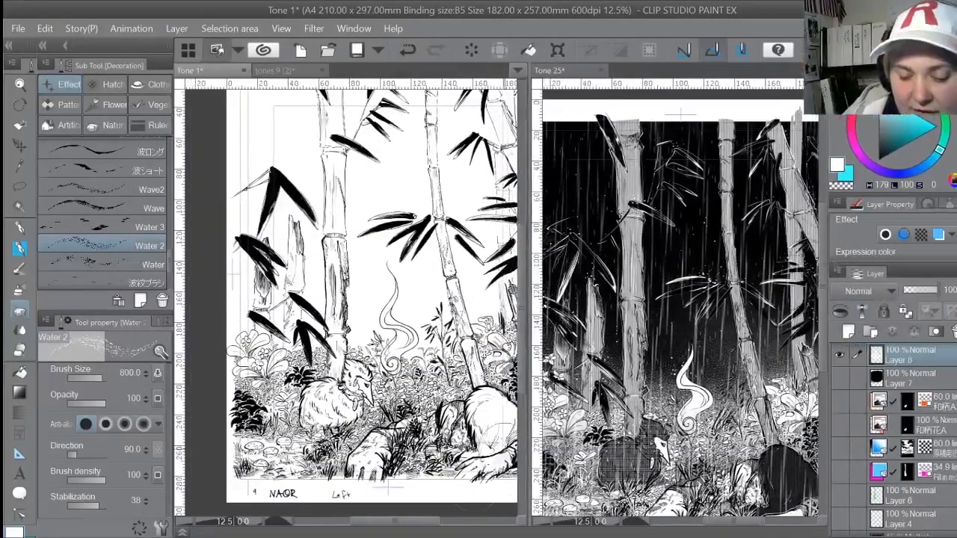
pyautogui.moveTo(427, 527); pyautogui.dragTo(438, 526)
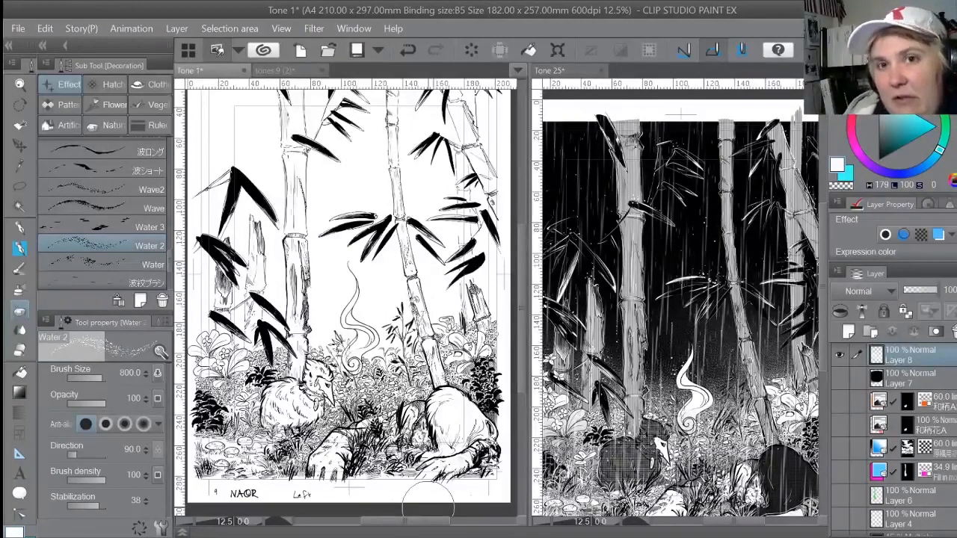
# Open the material library beside the two canvases
pyautogui.click(955, 231)
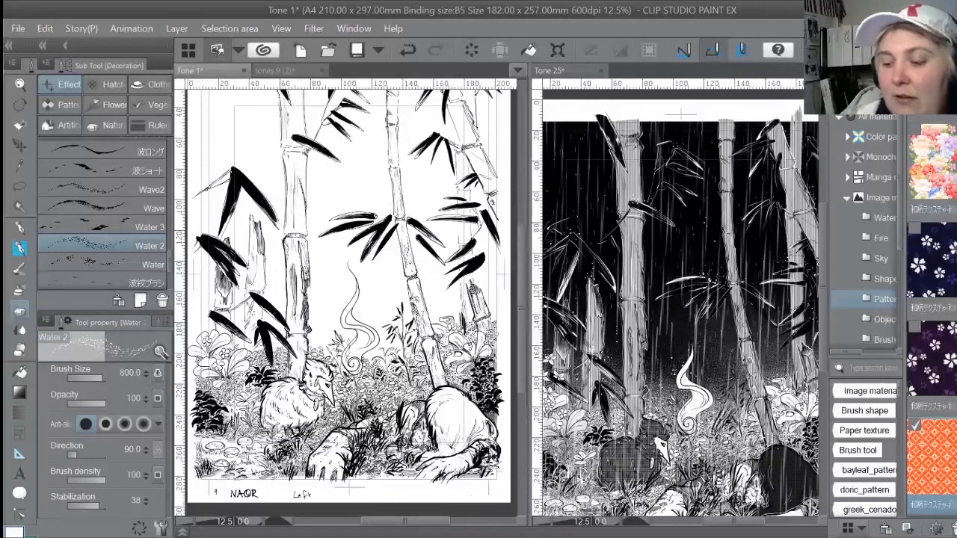